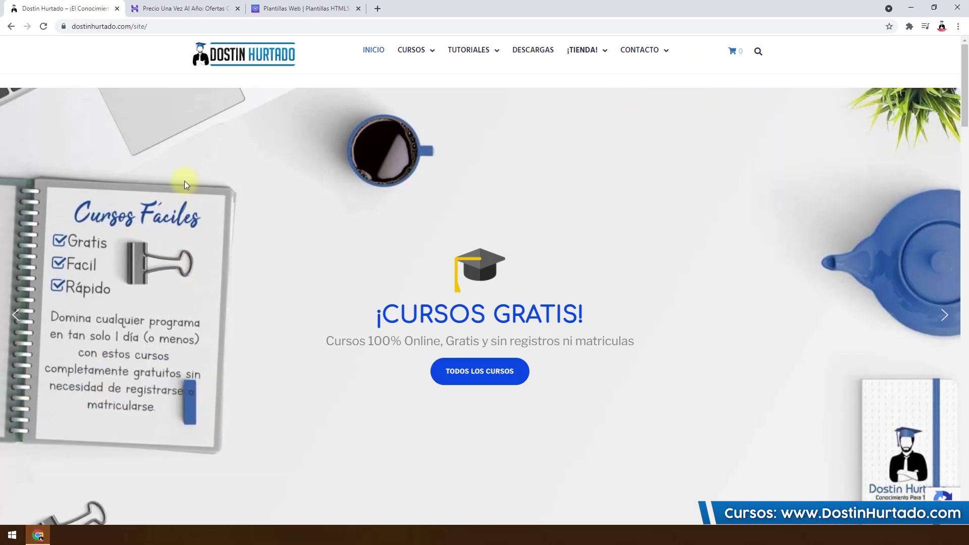
Step: Switch to the tab showing Hostinger's Black Friday hosting offer
left_click(178, 13)
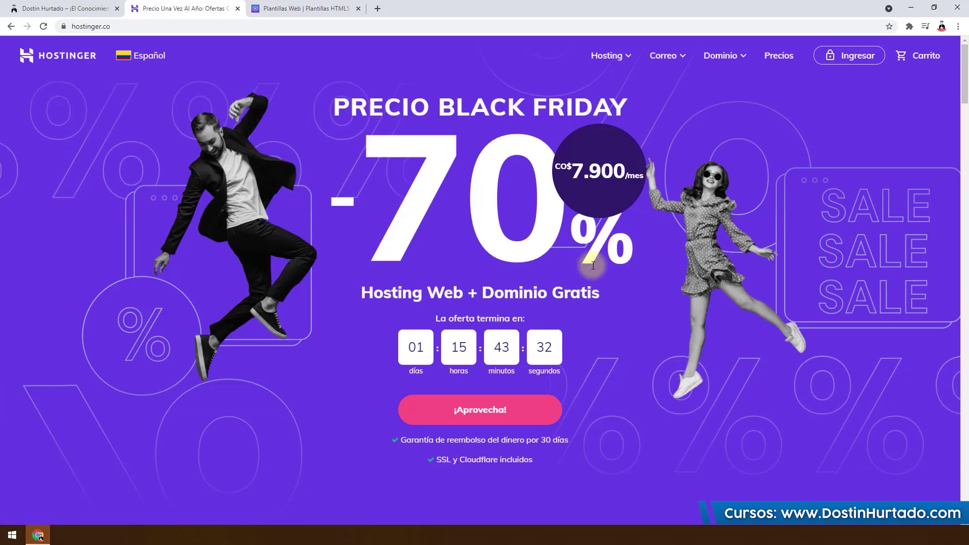
Step: Sign in to Hostinger hPanel using the saved account e-mail
left_click(877, 64)
left_click(471, 264)
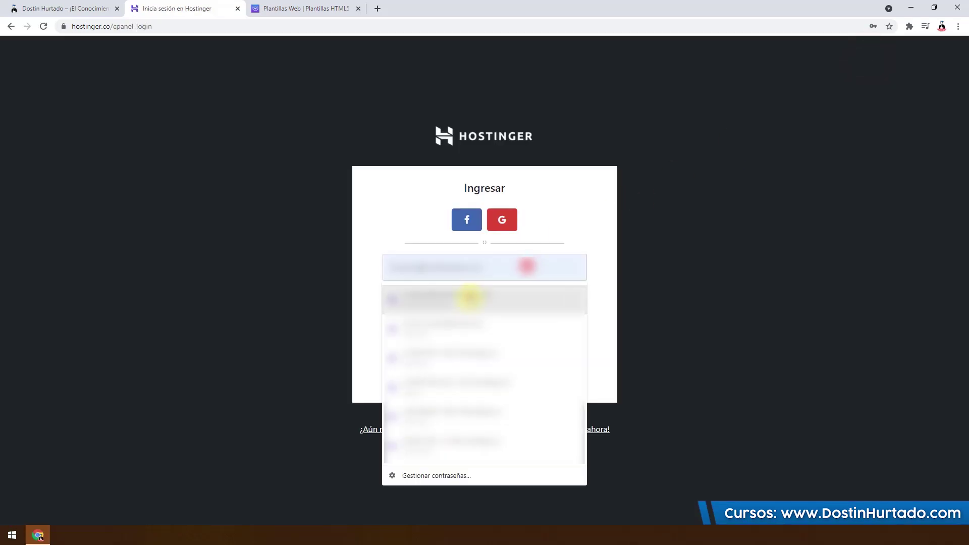
left_click(472, 293)
left_click(445, 341)
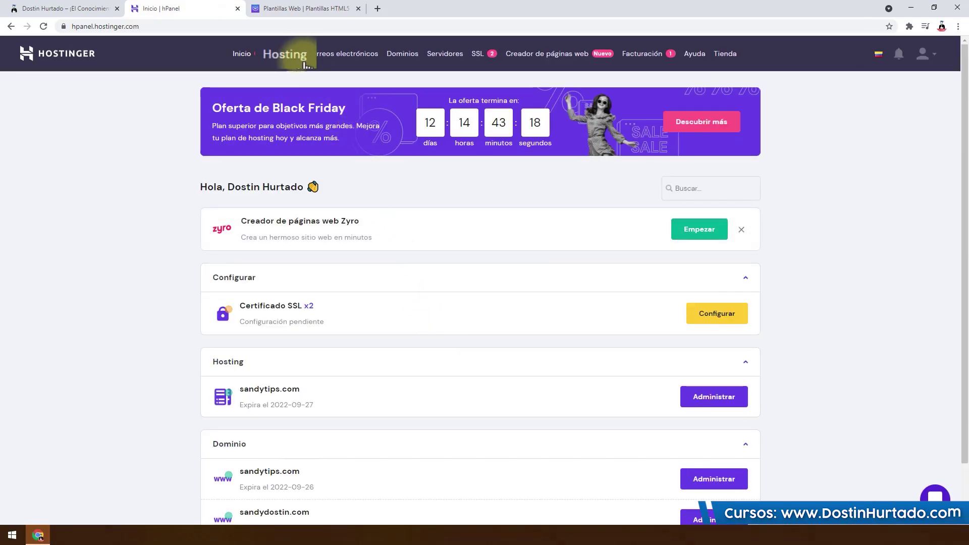
Step: Open the sandytips.com hosting account's Auto instalador section
left_click(287, 54)
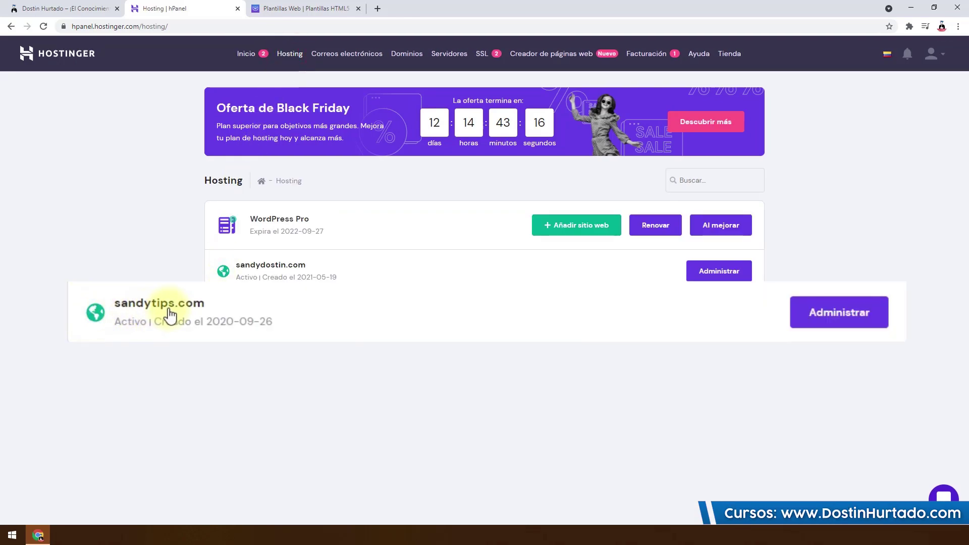
left_click(822, 311)
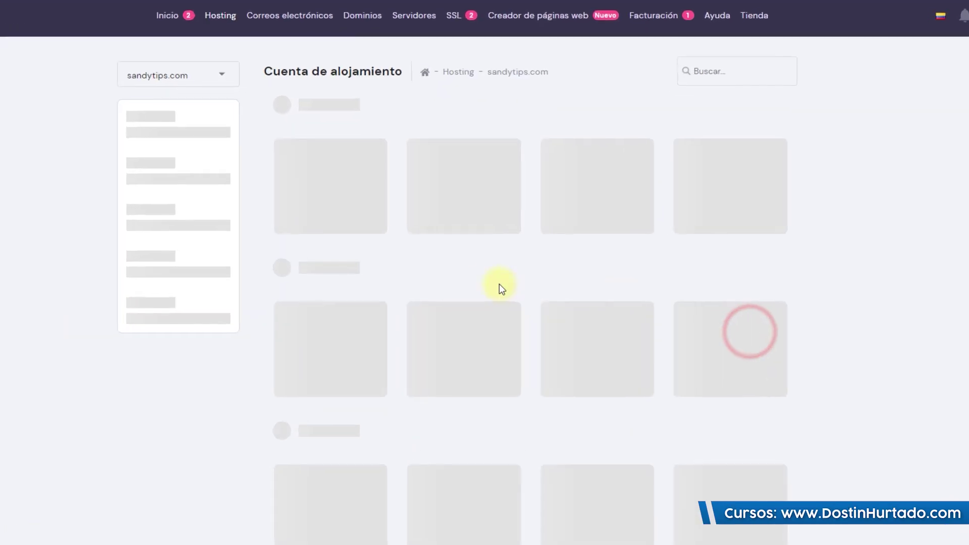
scroll(186, 433, "down", 15)
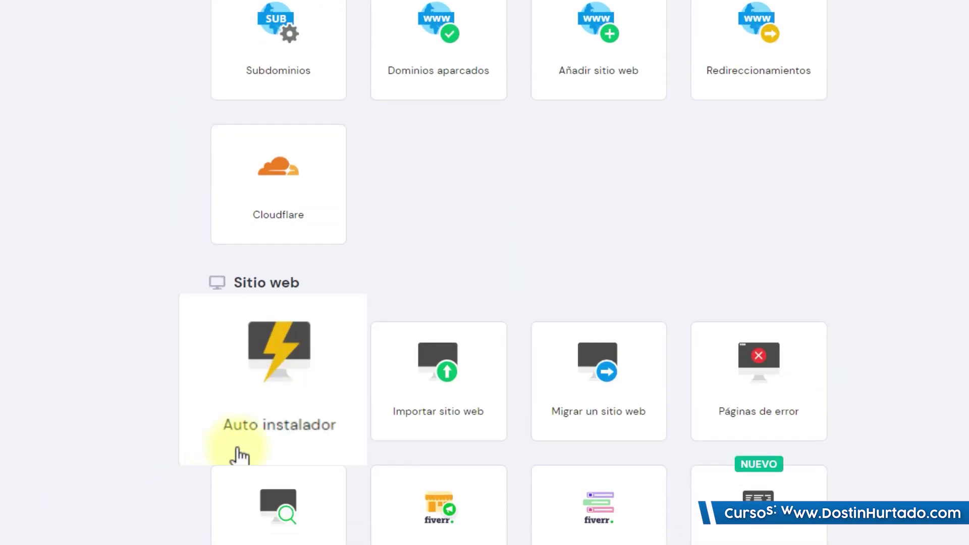
left_click(281, 404)
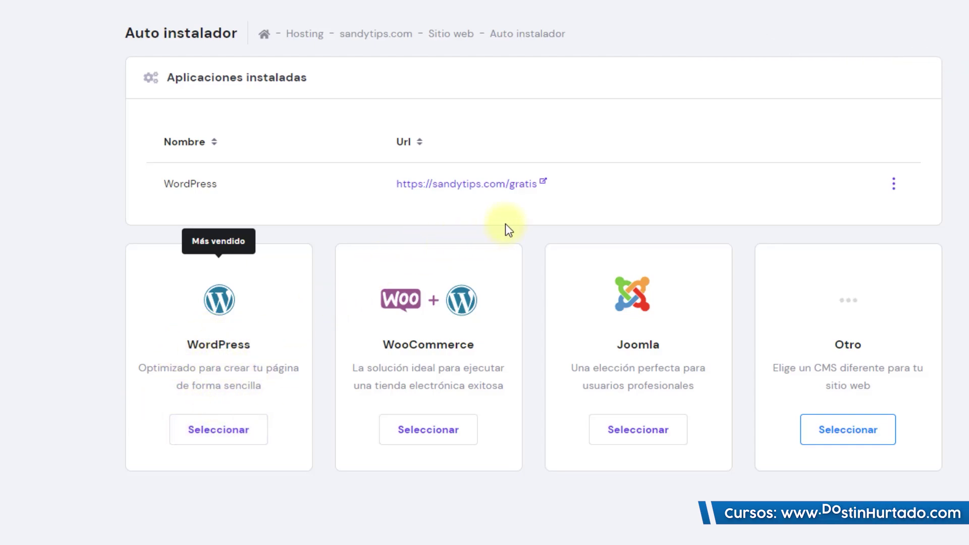
Step: Open management for the WordPress install at sandytips.com/gratis
left_click(607, 200)
left_click_drag(533, 203, 375, 199)
left_click(498, 210)
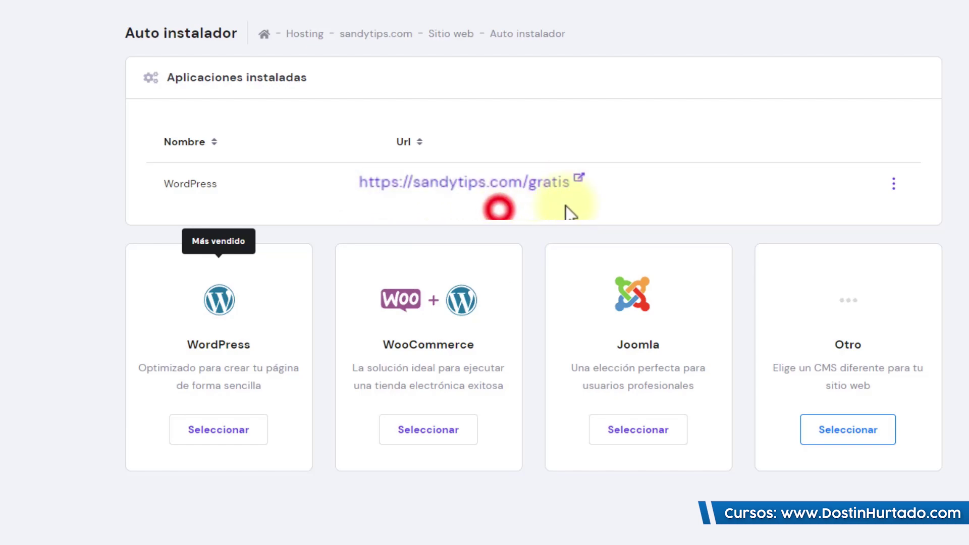
left_click(897, 188)
left_click(898, 223)
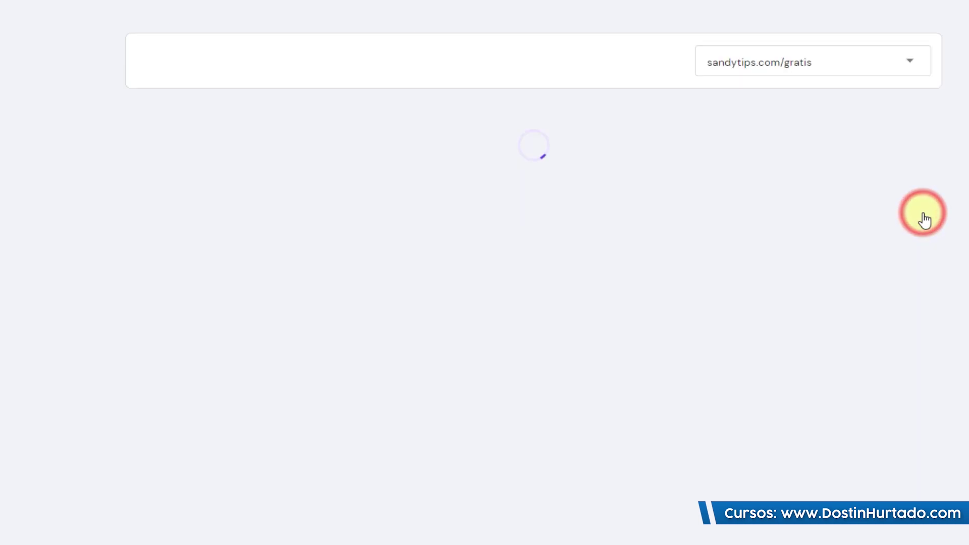
Step: Open the new site's WordPress administration via Editar sitio web
left_click(808, 288)
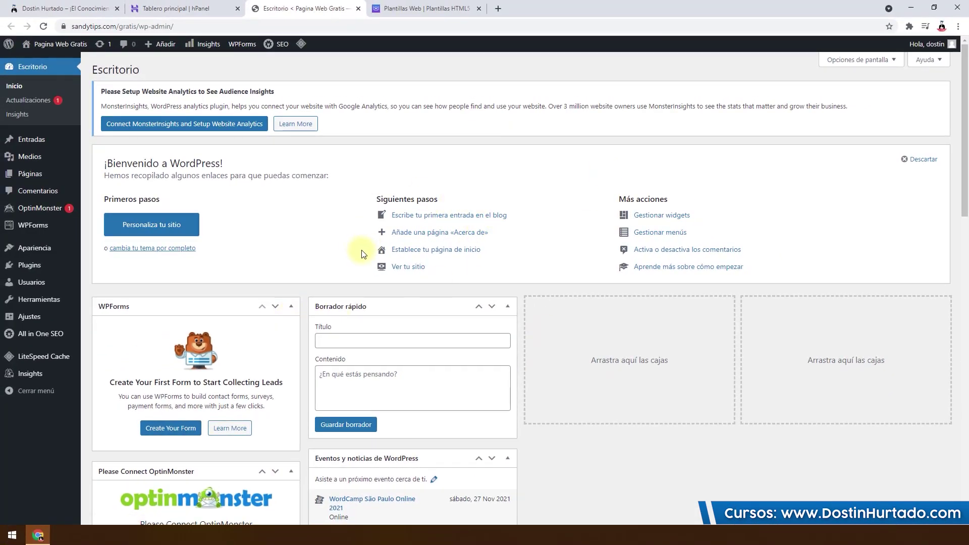
left_click_drag(264, 29, 107, 31)
left_click(208, 31)
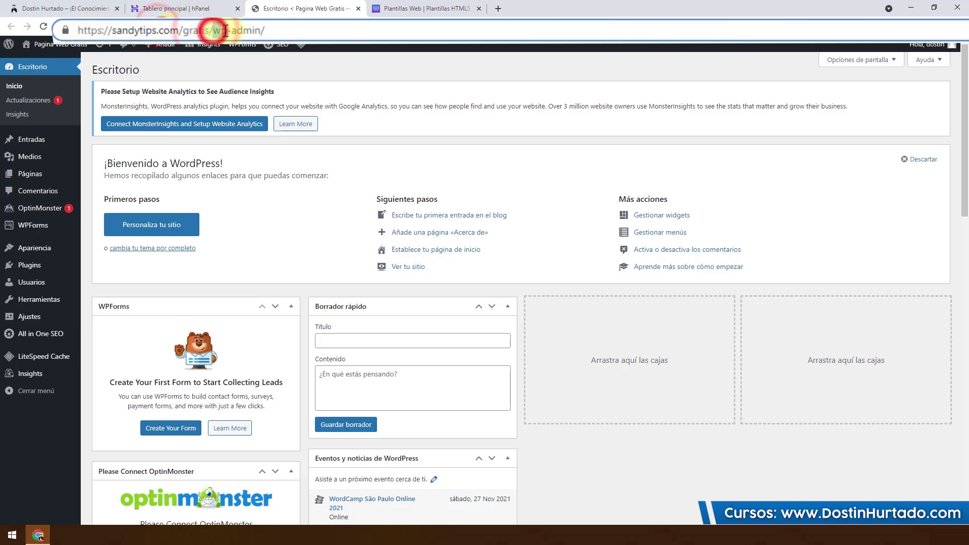
left_click(298, 66)
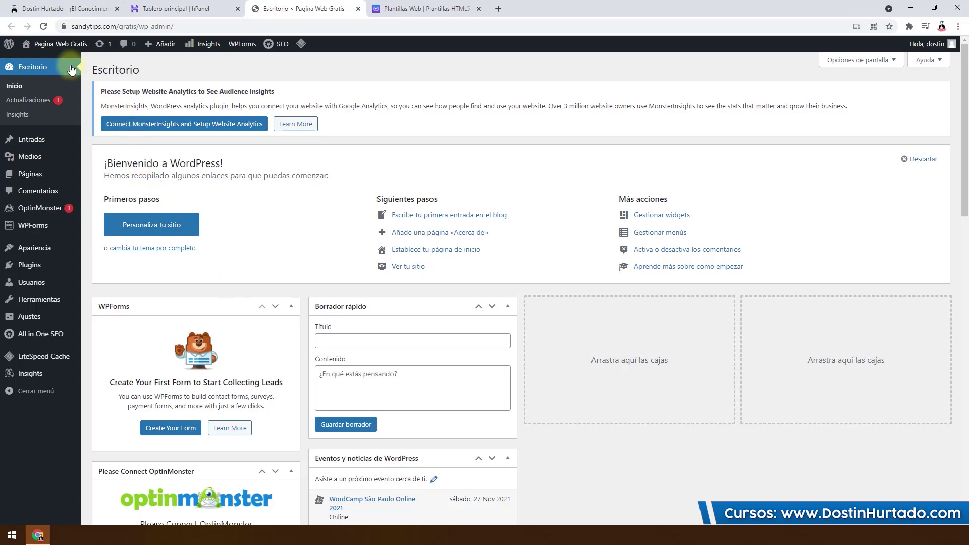
Step: View the live site through Visitar el sitio, close it, and go to Plantillas Web
mouse_move(59, 46)
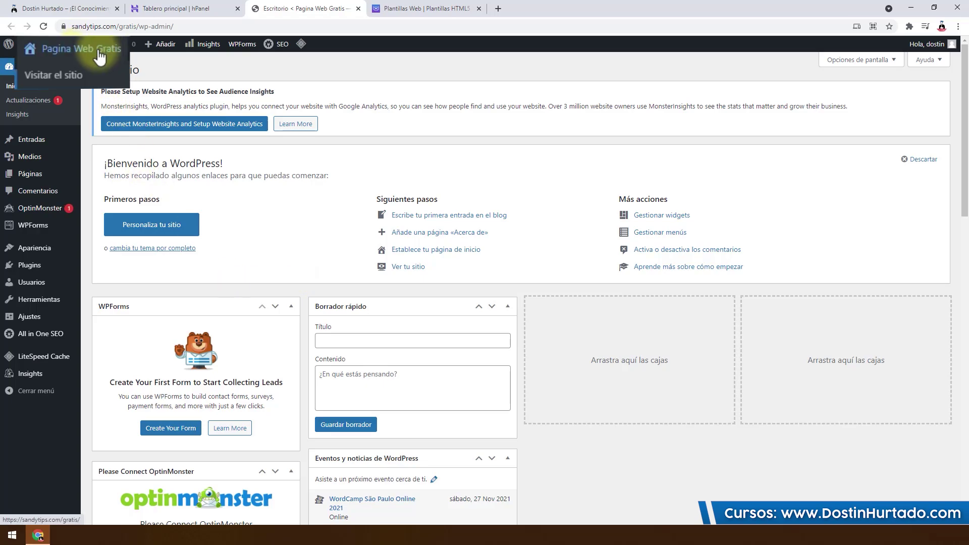
left_click(62, 75, "ctrl")
left_click(424, 8)
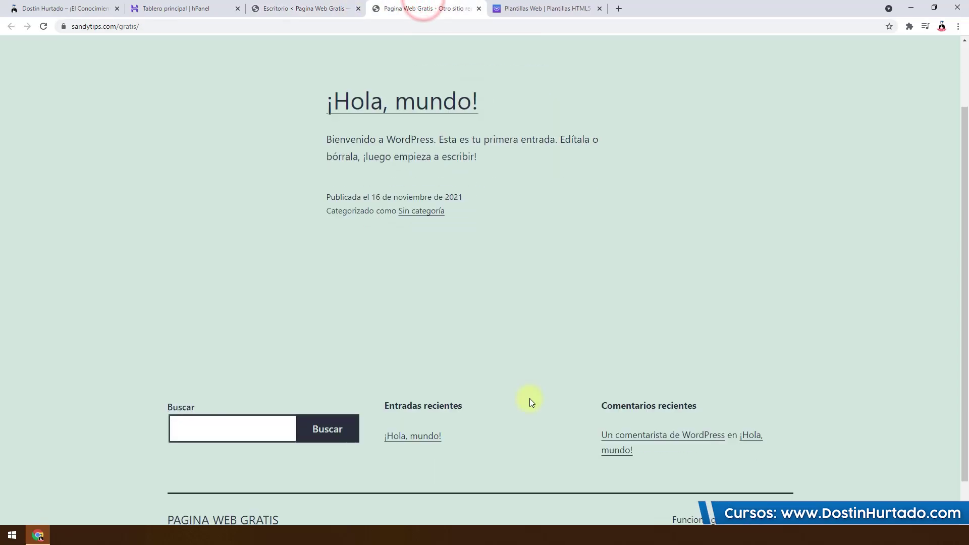
scroll(530, 401, "up", 3)
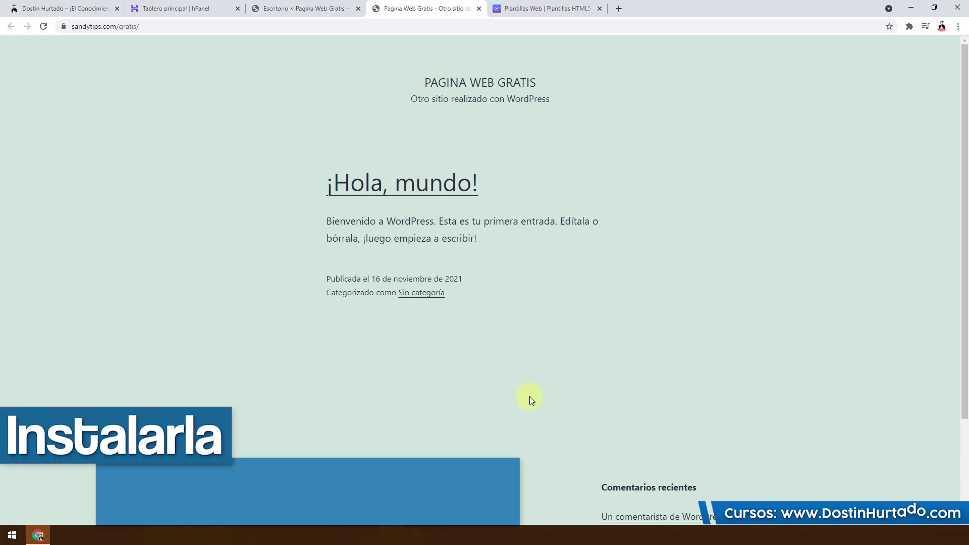
left_click(480, 9)
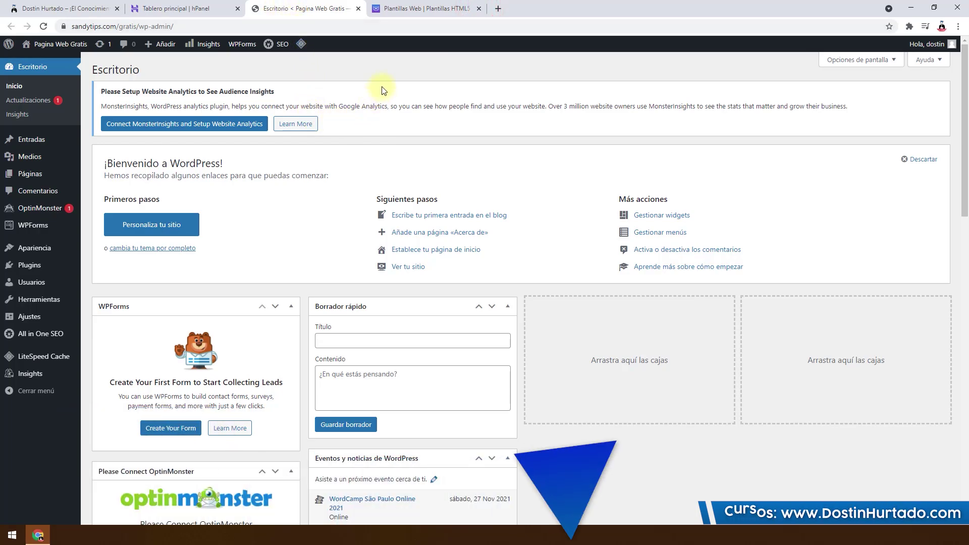
left_click(429, 7)
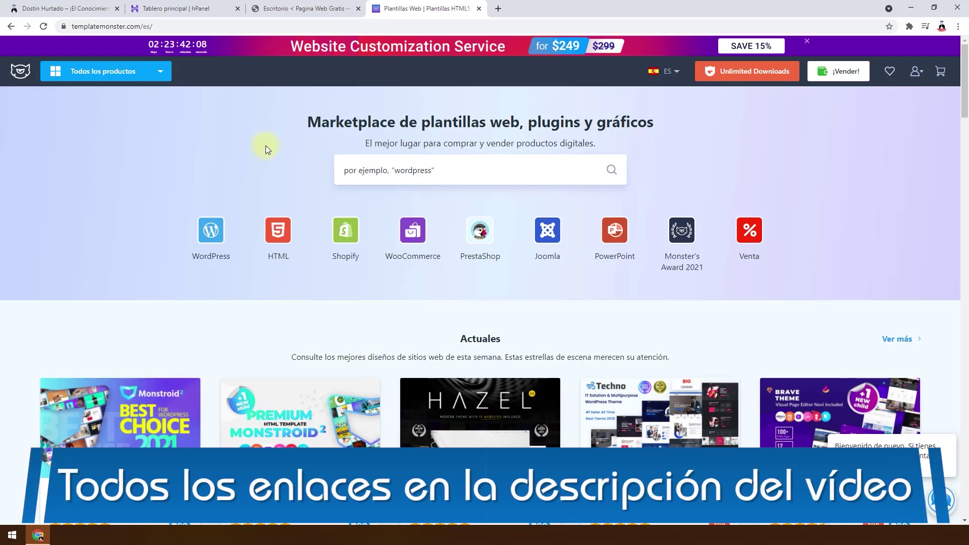
Step: Search TemplateMonster for 'free' and filter results to free WordPress themes
left_click(373, 169)
type("free")
key("Return")
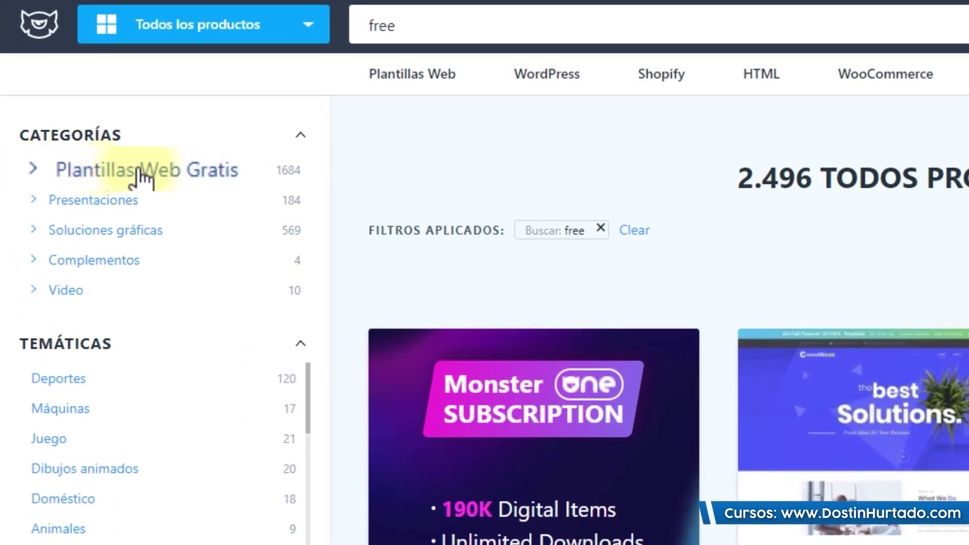
left_click(141, 172)
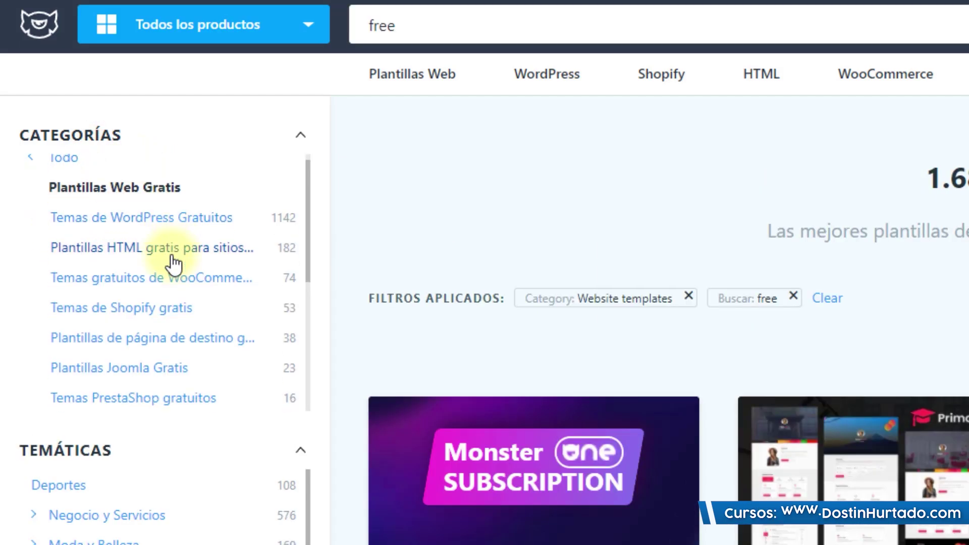
scroll(172, 263, "down", 5)
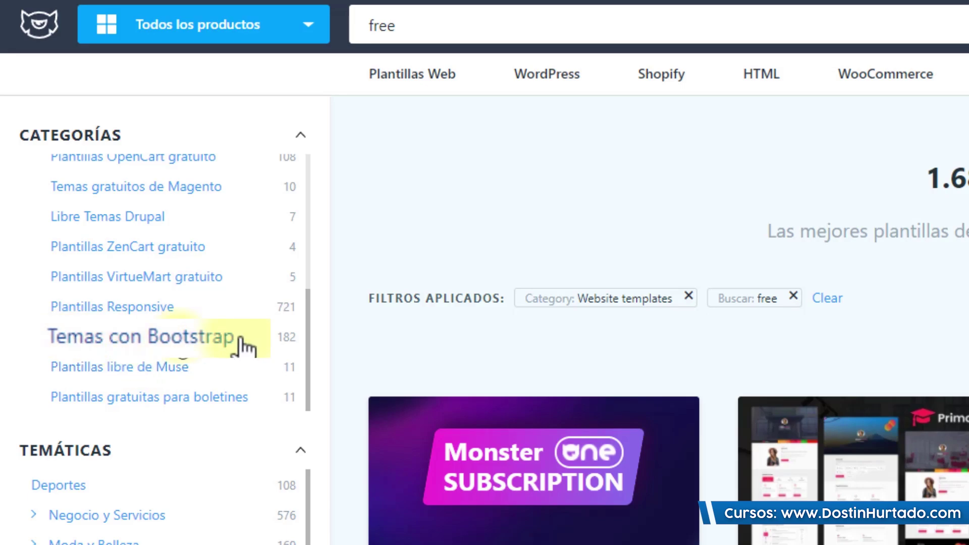
left_click(136, 345)
scroll(101, 328, "up", 5)
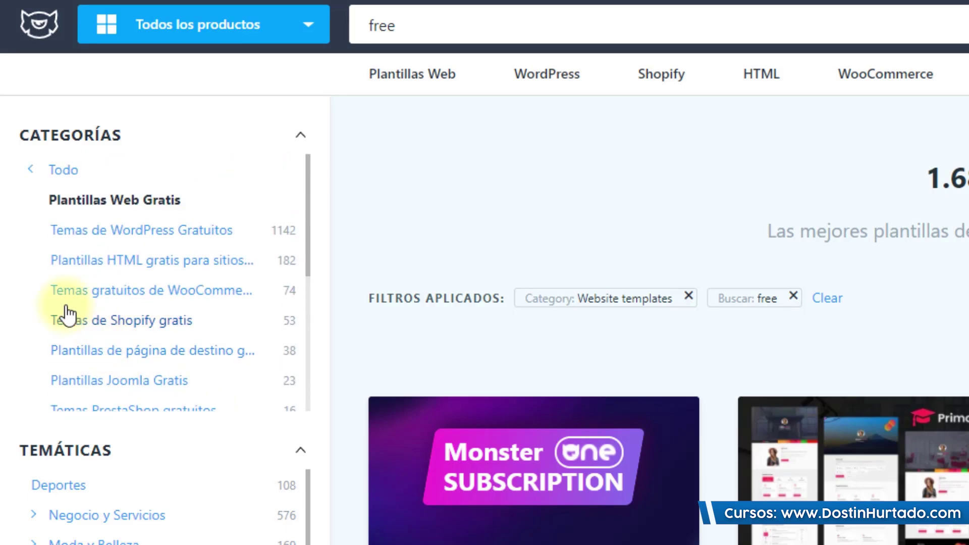
left_click(171, 233)
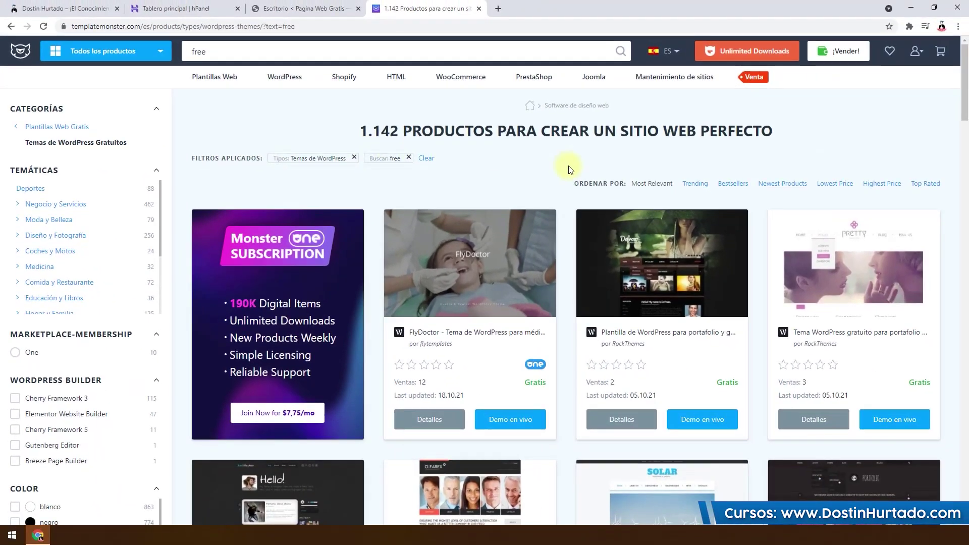
Step: Scroll through the 1,142 free WordPress theme results
scroll(568, 167, "down", 10)
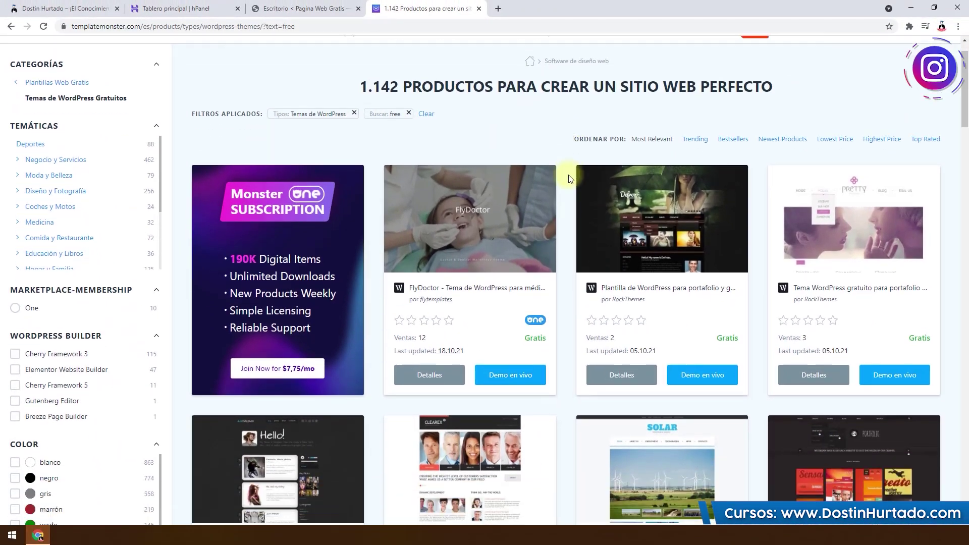
scroll(570, 246, "down", 9)
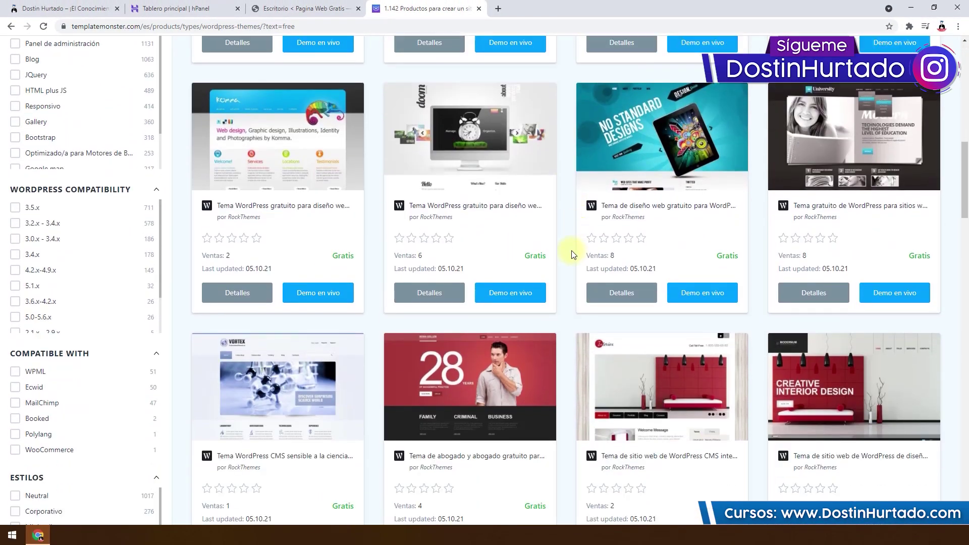
scroll(572, 261, "up", 18)
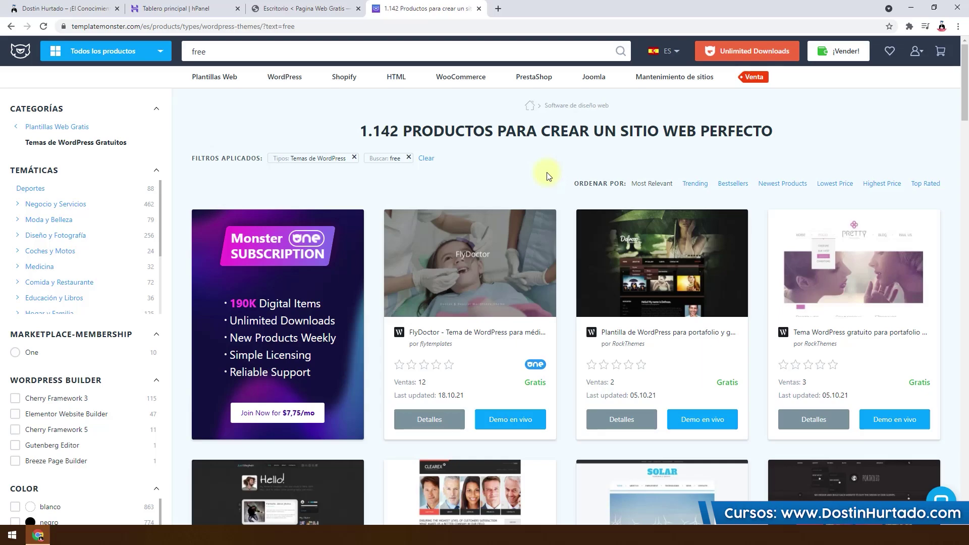
left_click(185, 7)
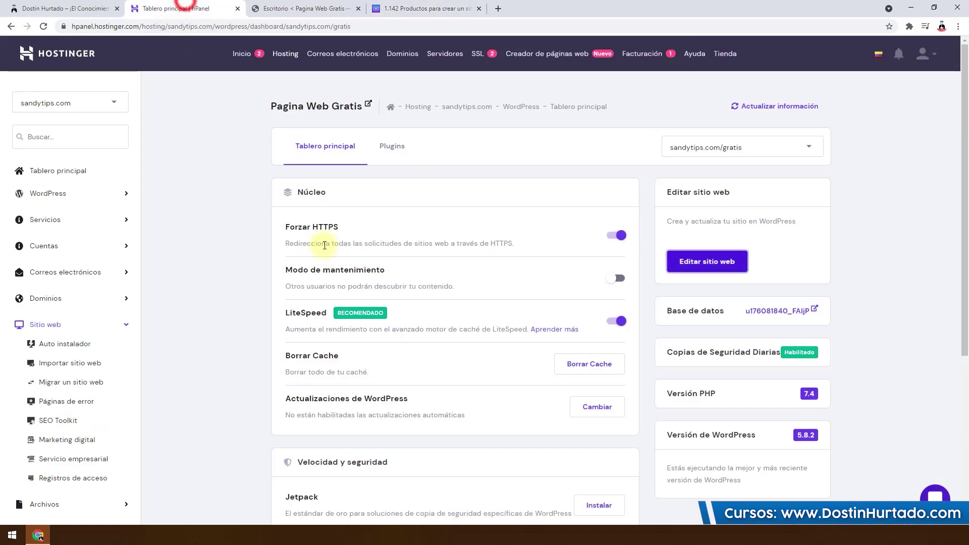
left_click(399, 5)
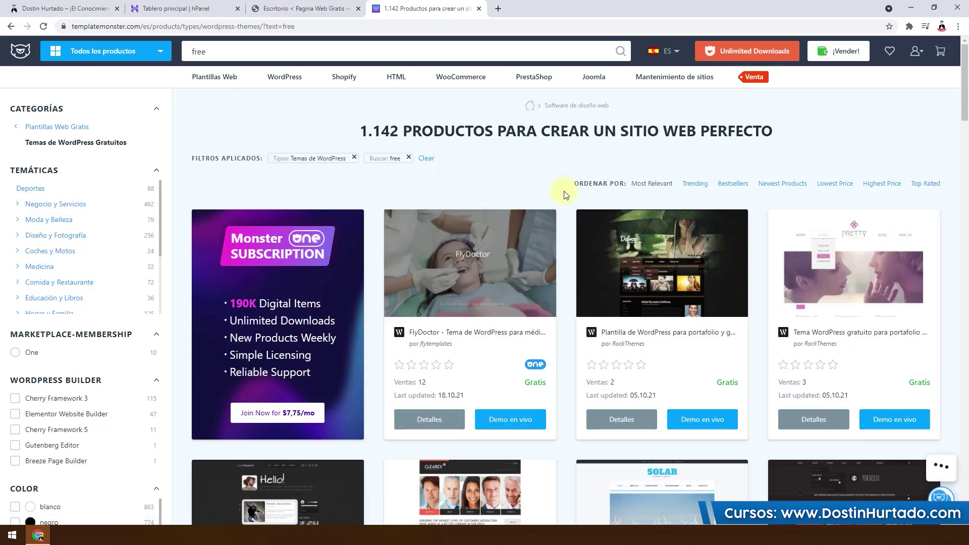
scroll(568, 215, "down", 1)
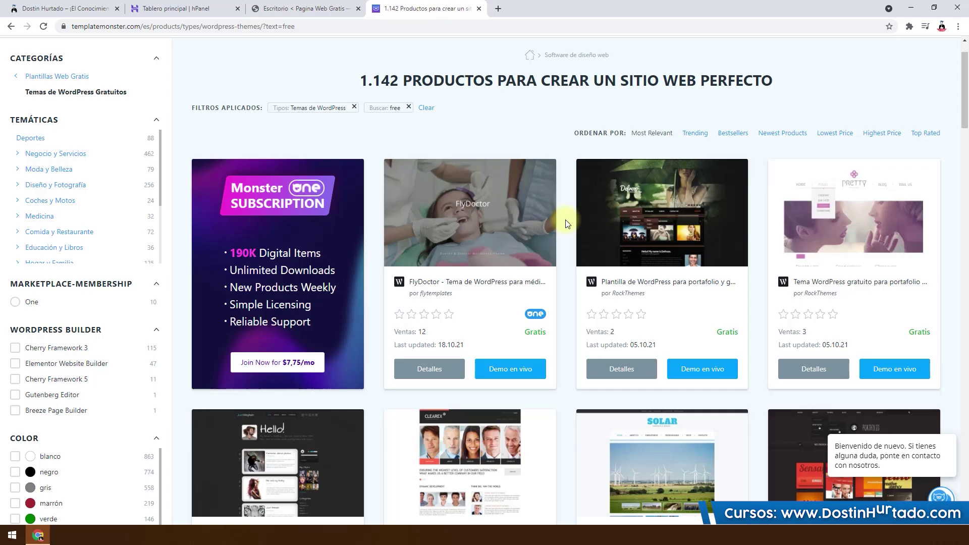
scroll(567, 225, "up", 1)
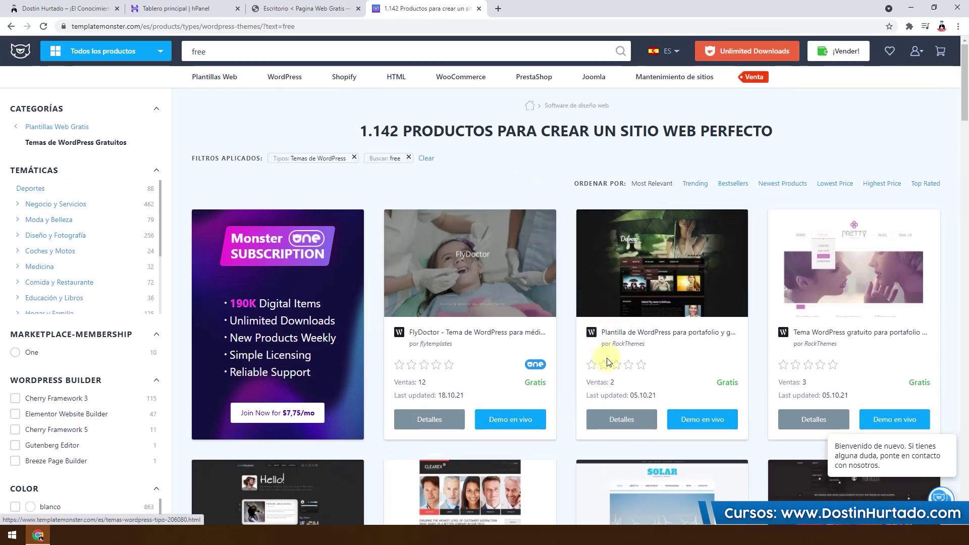
scroll(617, 389, "down", 4)
scroll(624, 395, "down", 15)
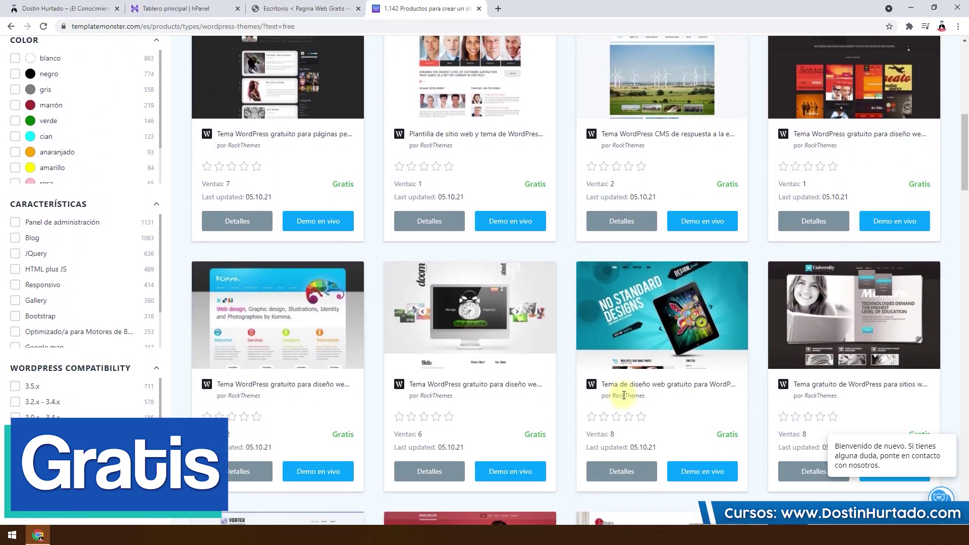
scroll(565, 403, "up", 20)
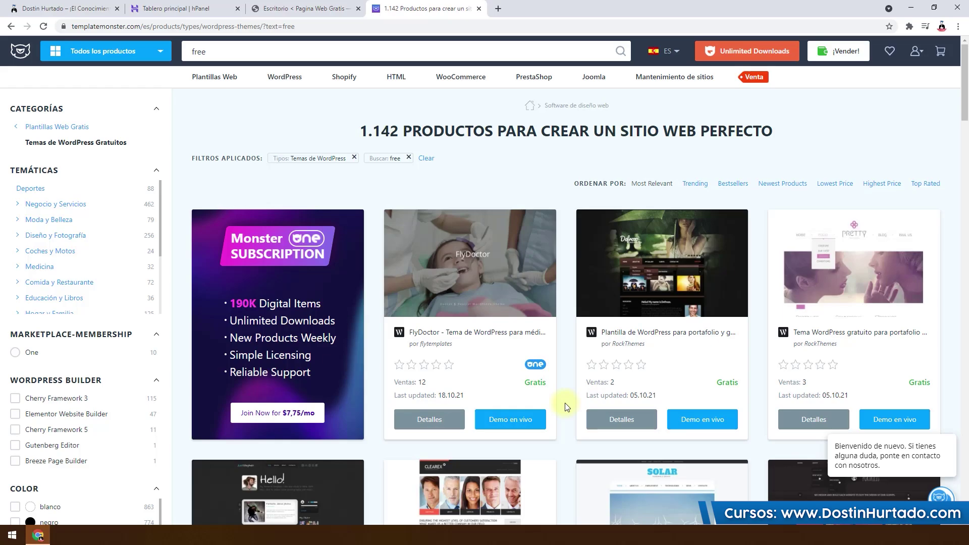
scroll(567, 407, "down", 2)
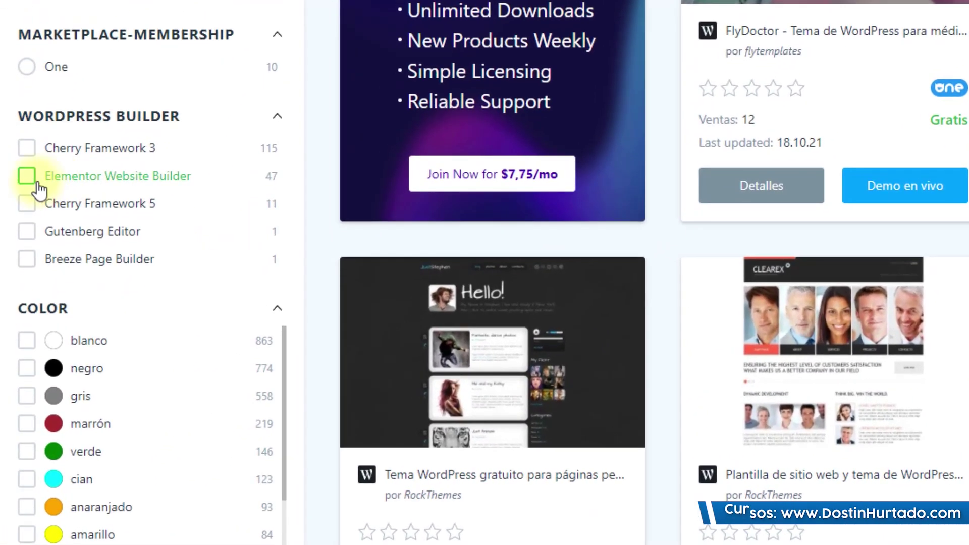
Step: Filter to Elementor Website Builder and browse the 47 themes, such as Consulte and Mexi
left_click(28, 176)
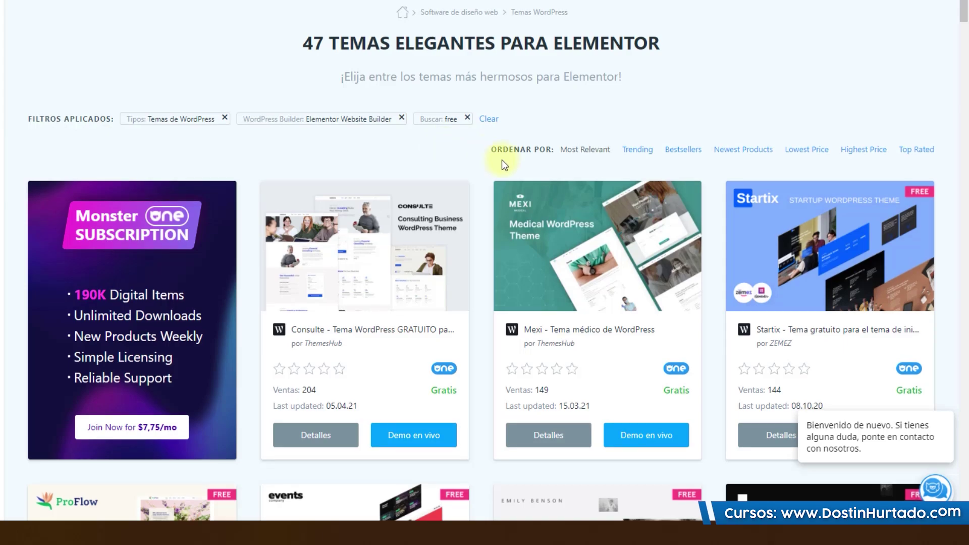
scroll(487, 190, "down", 3)
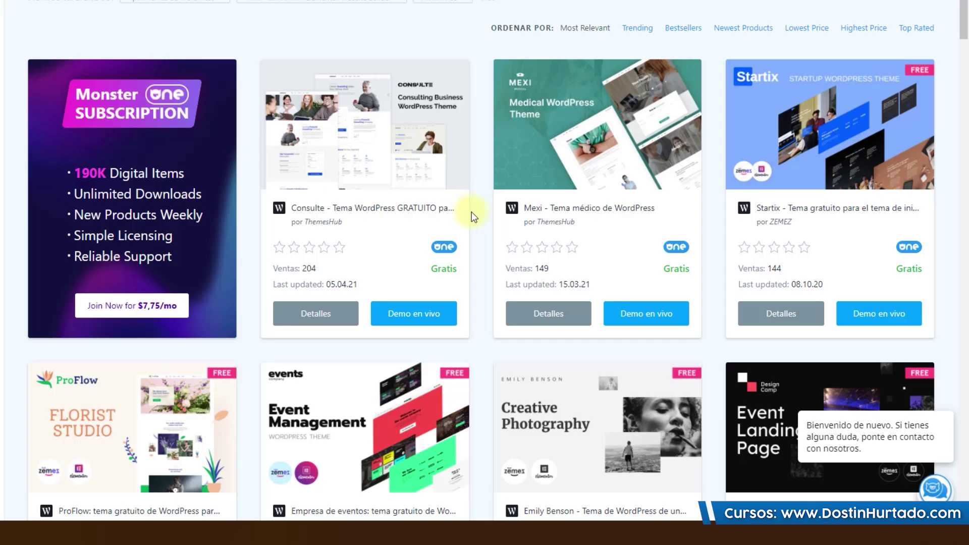
scroll(477, 222, "down", 2)
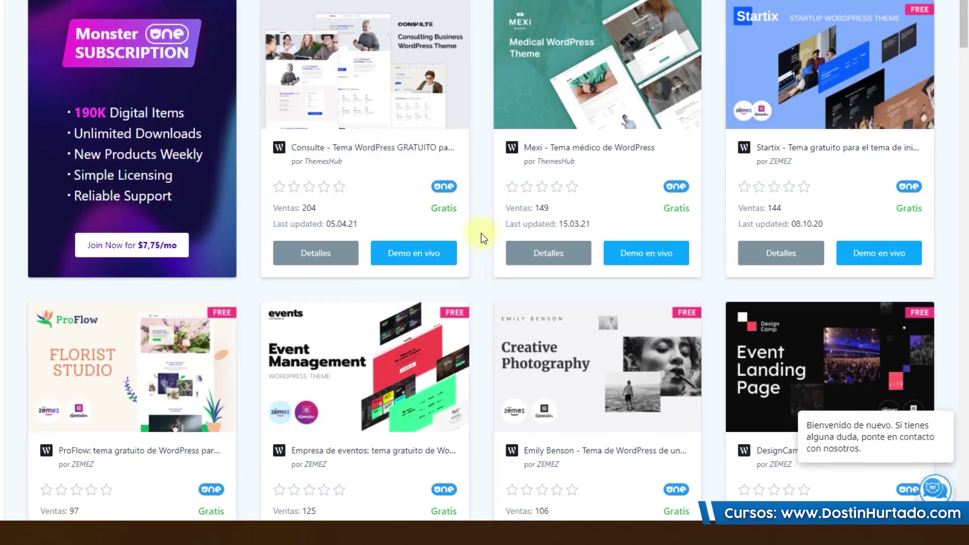
scroll(530, 177, "up", 3)
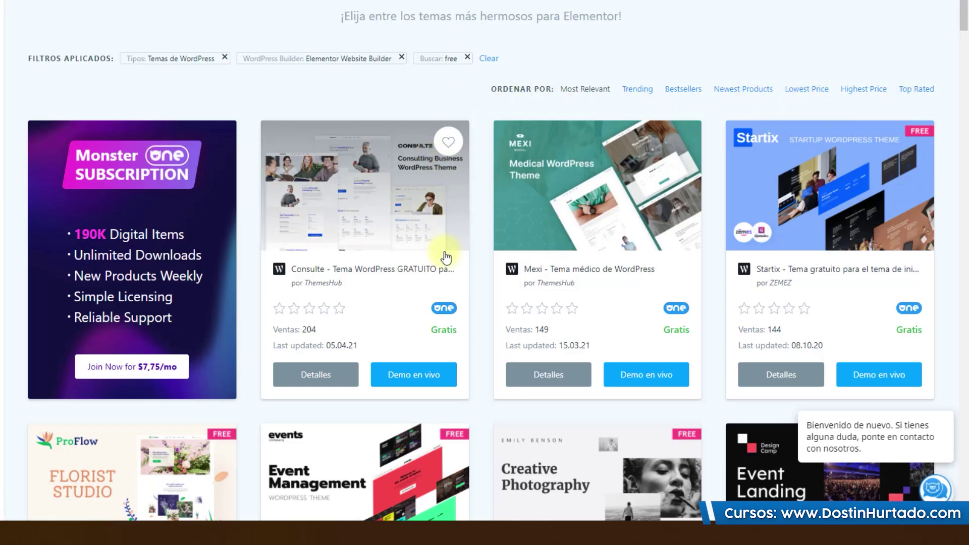
scroll(449, 264, "down", 5)
scroll(439, 268, "up", 2)
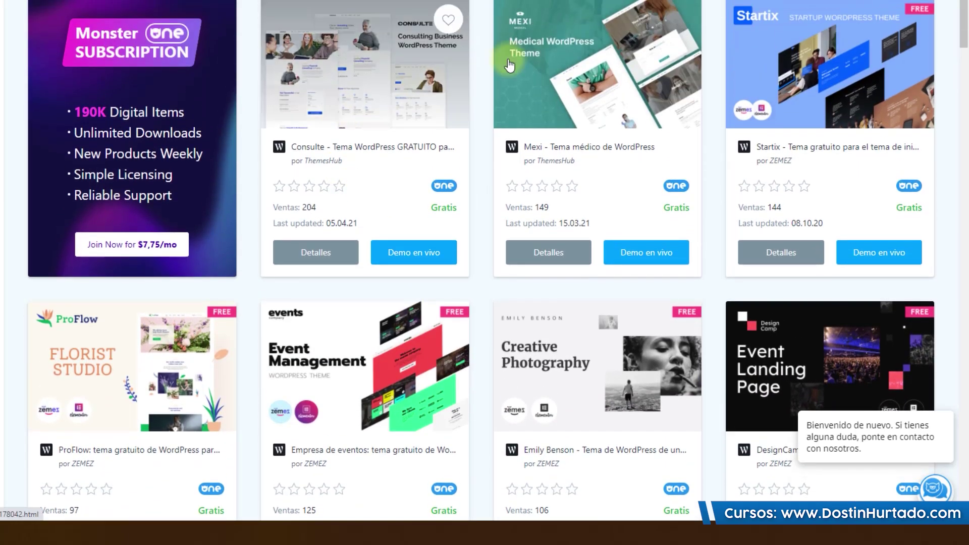
scroll(448, 420, "down", 7)
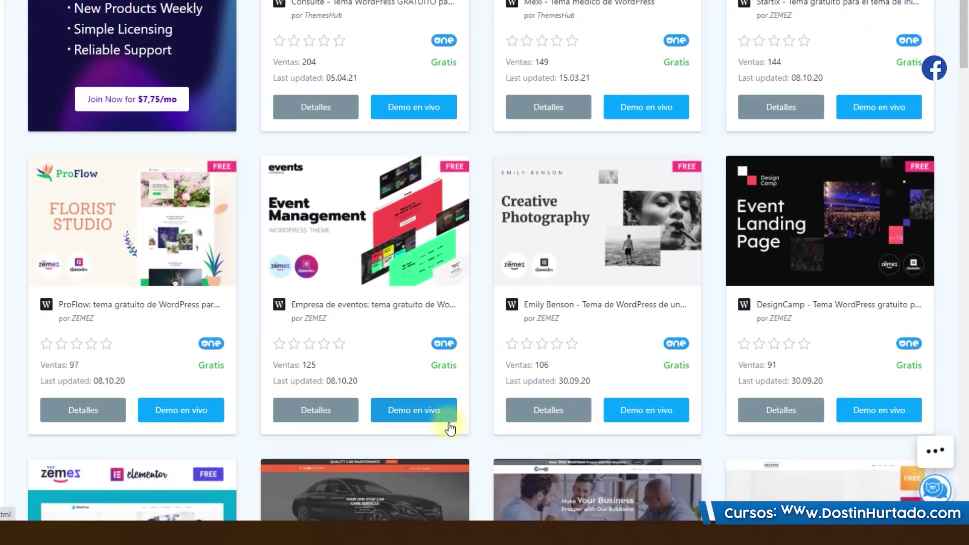
scroll(504, 330, "up", 1)
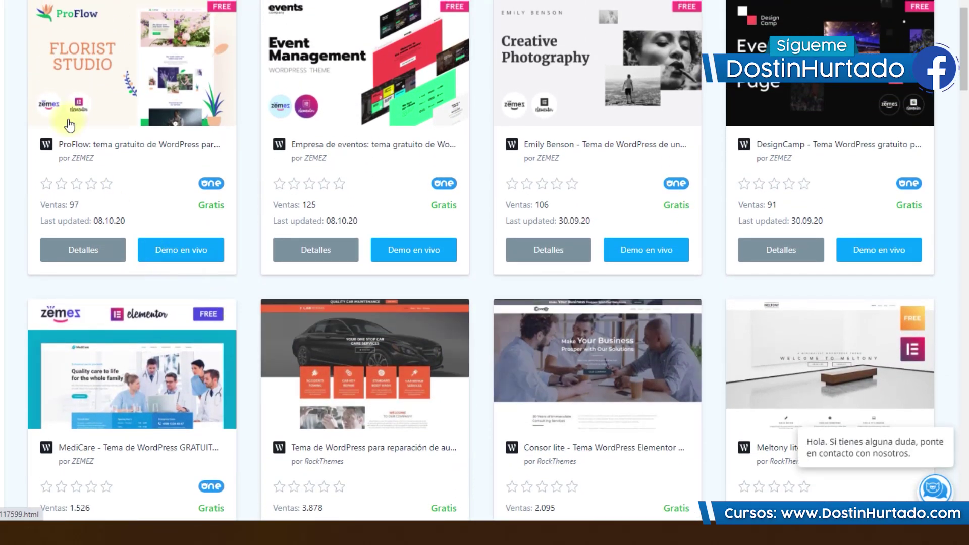
Step: Preview the ProFlow theme's live demo, then close it
left_click(183, 250)
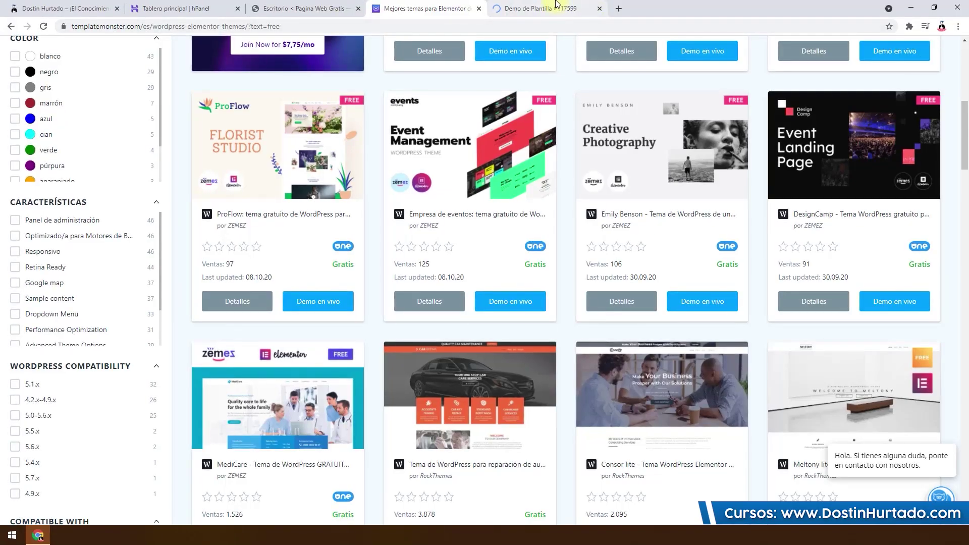
left_click(556, 4)
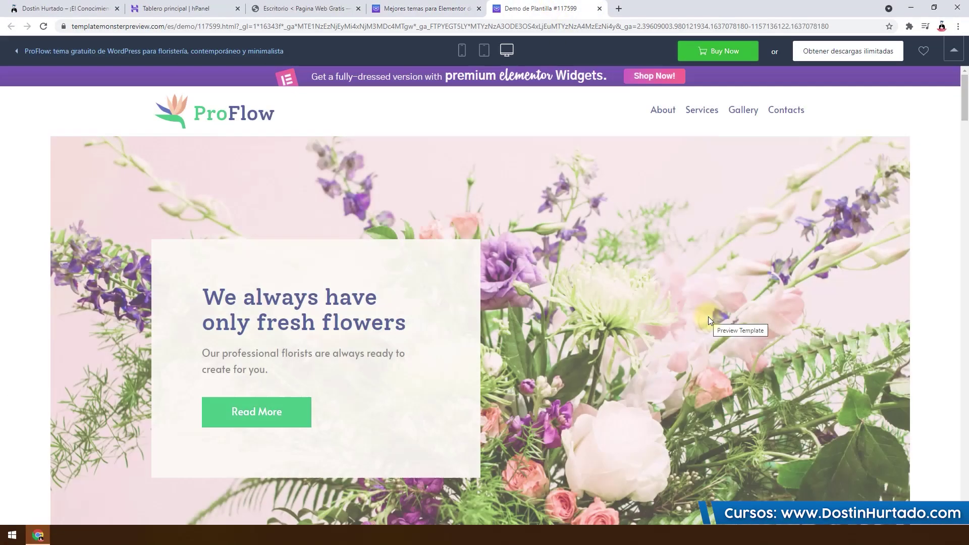
scroll(633, 344, "down", 8)
scroll(634, 348, "down", 17)
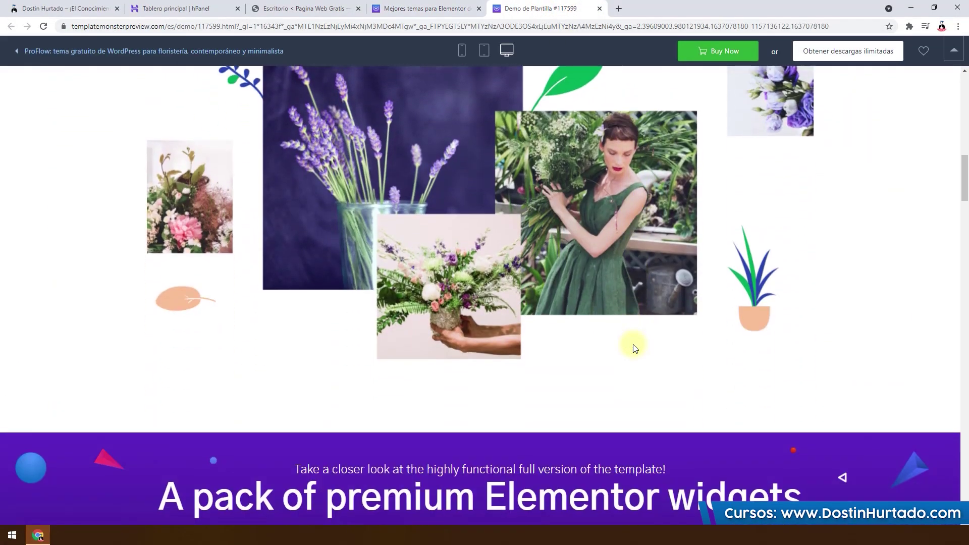
scroll(635, 349, "down", 14)
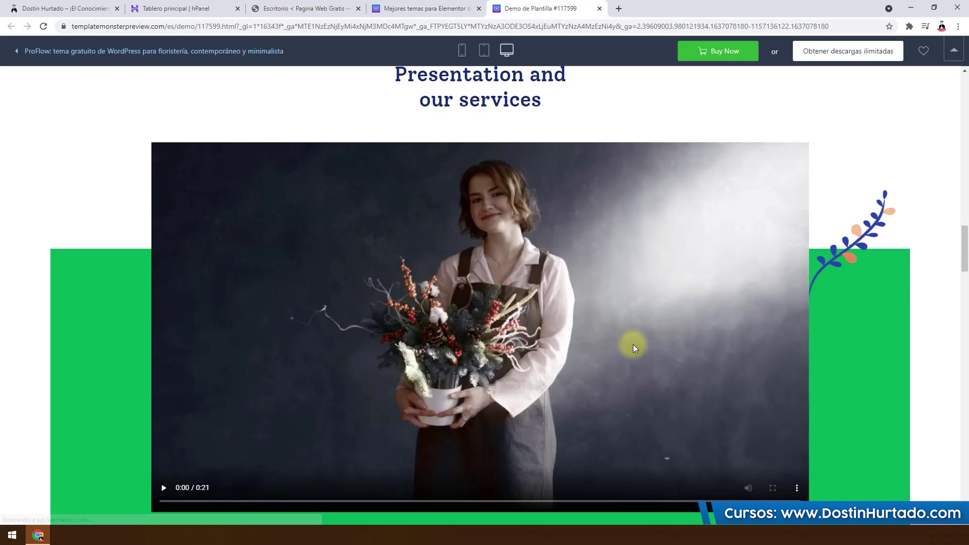
scroll(634, 348, "down", 5)
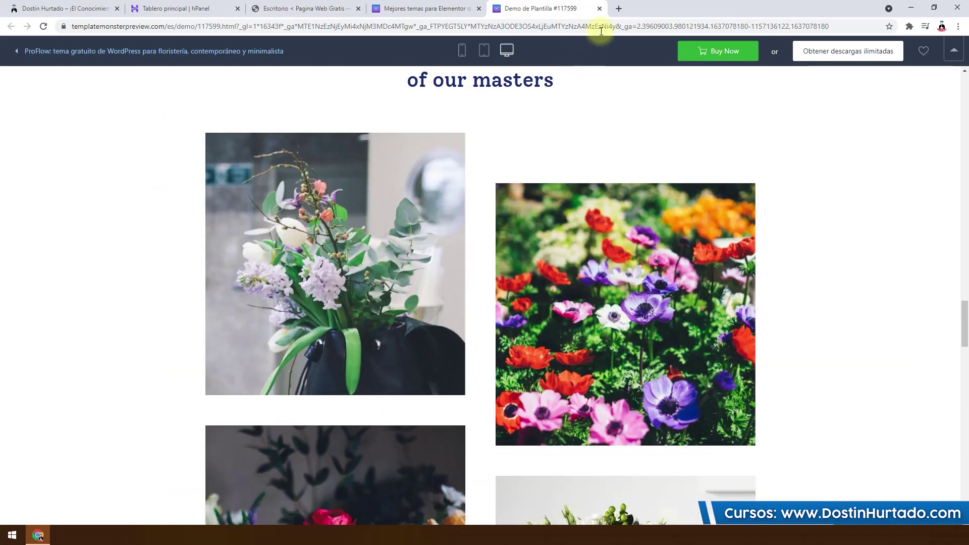
left_click(601, 9)
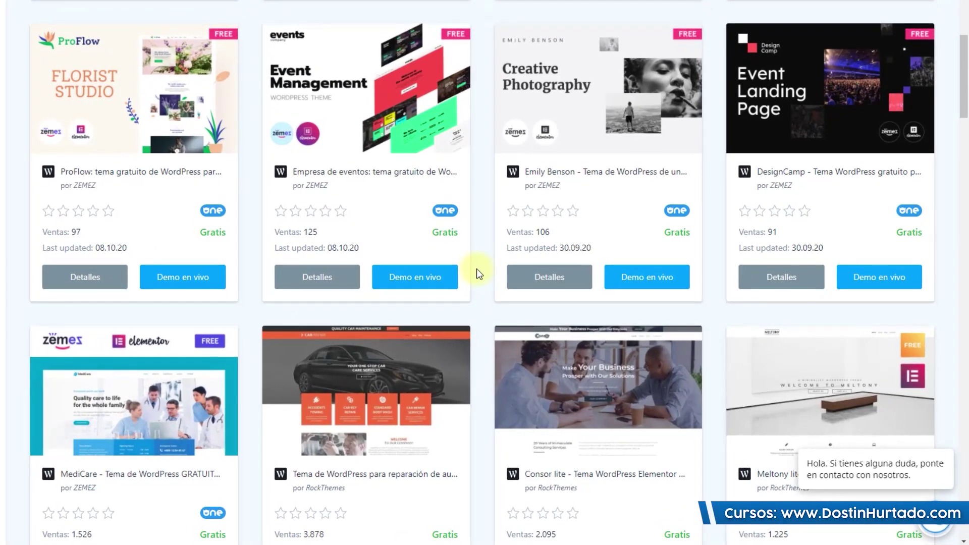
Step: Preview the Contractor lite theme's live demo, then close it
scroll(476, 268, "down", 4)
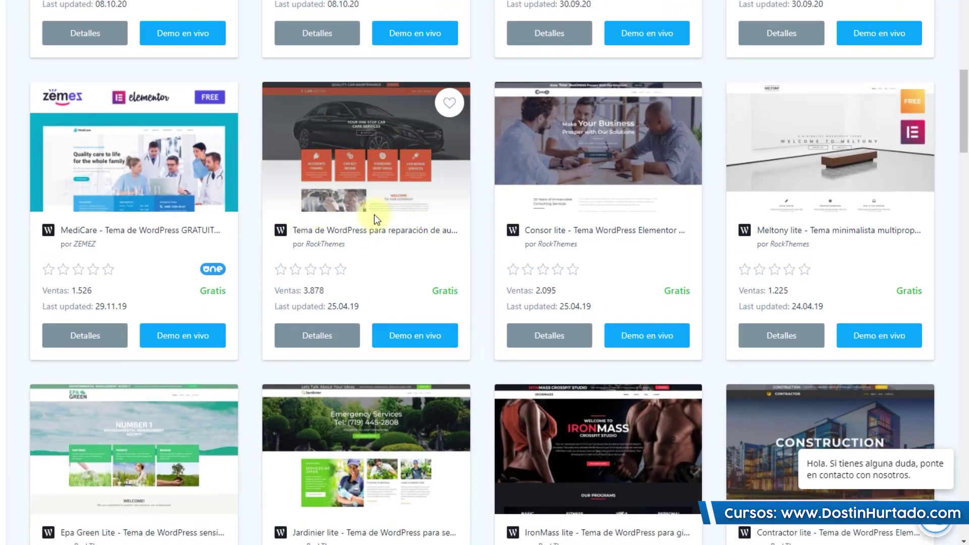
scroll(574, 243, "down", 2)
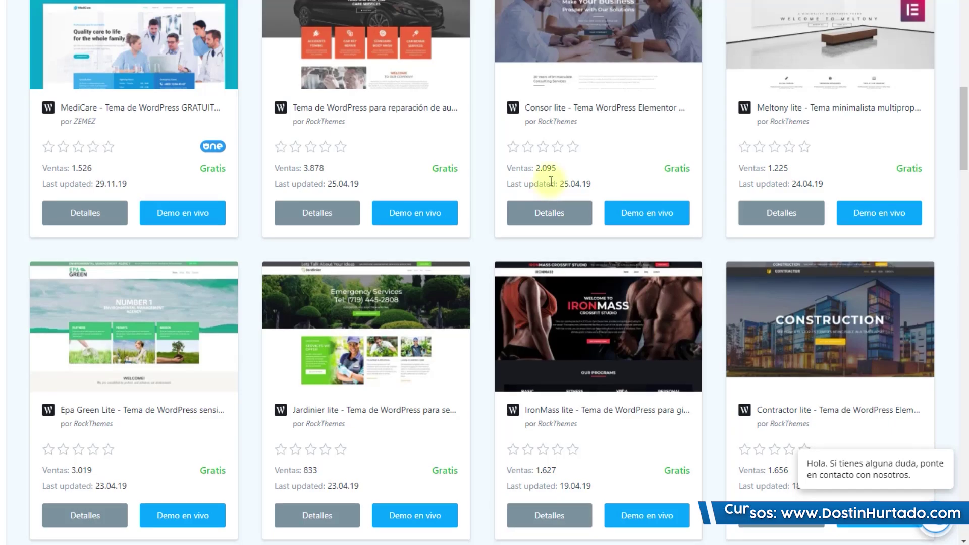
scroll(548, 178, "down", 4)
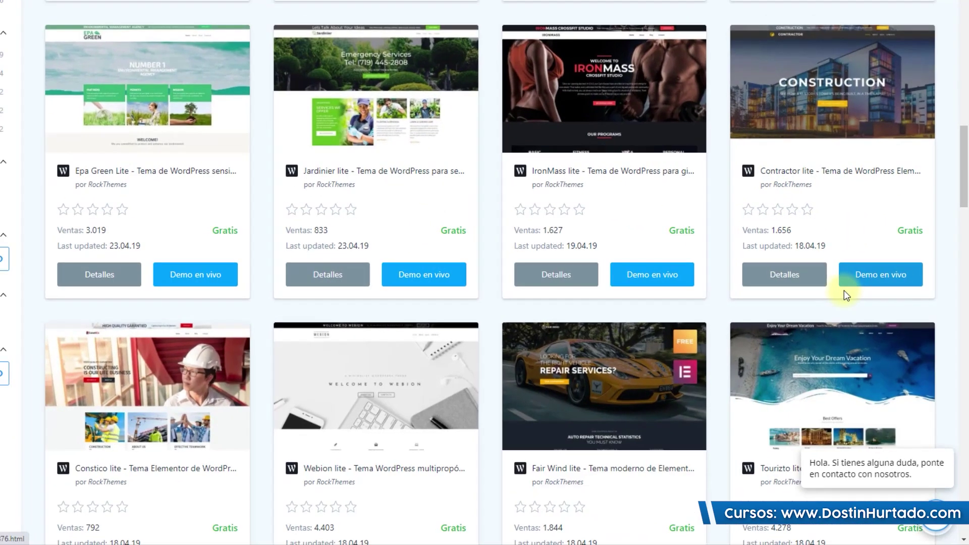
left_click(878, 273)
left_click(544, 7)
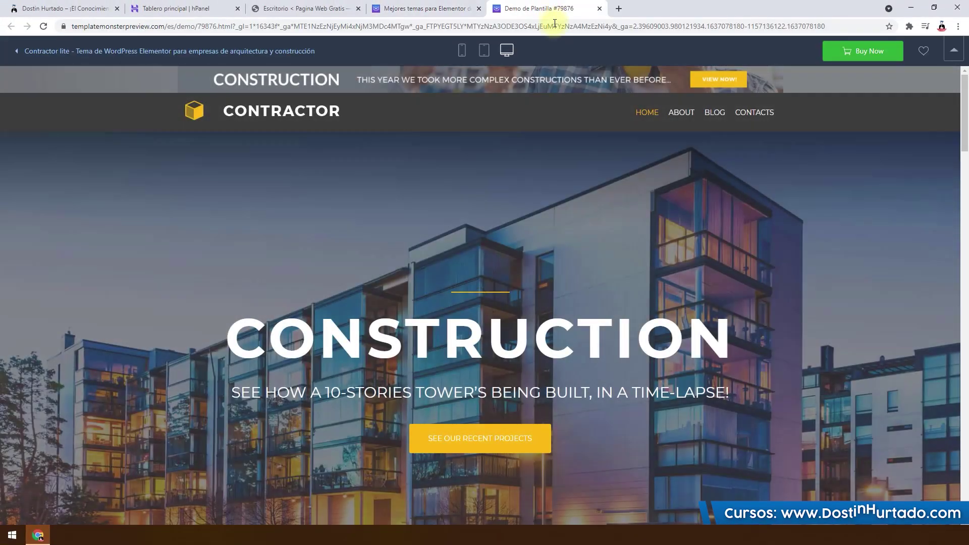
scroll(528, 319, "down", 5)
scroll(530, 323, "down", 15)
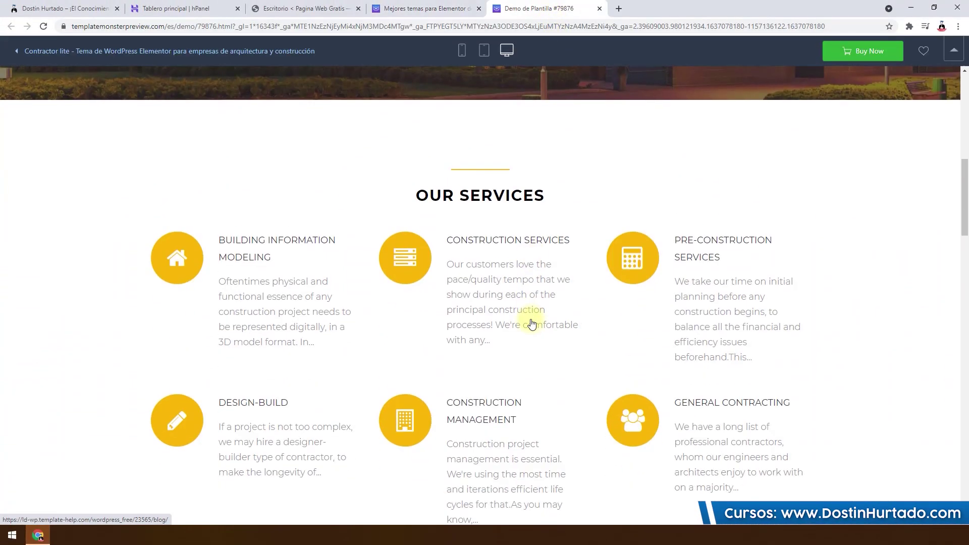
scroll(416, 294, "down", 14)
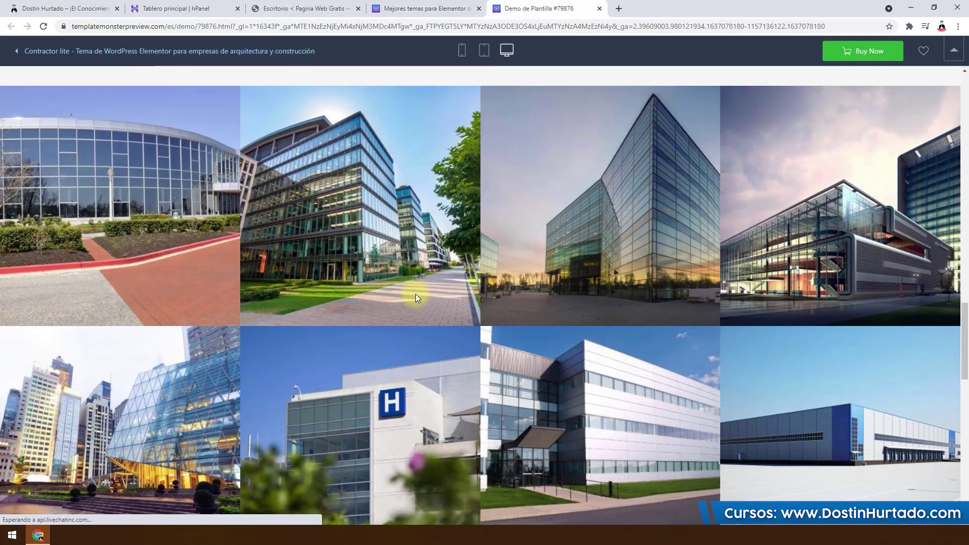
scroll(416, 298, "down", 5)
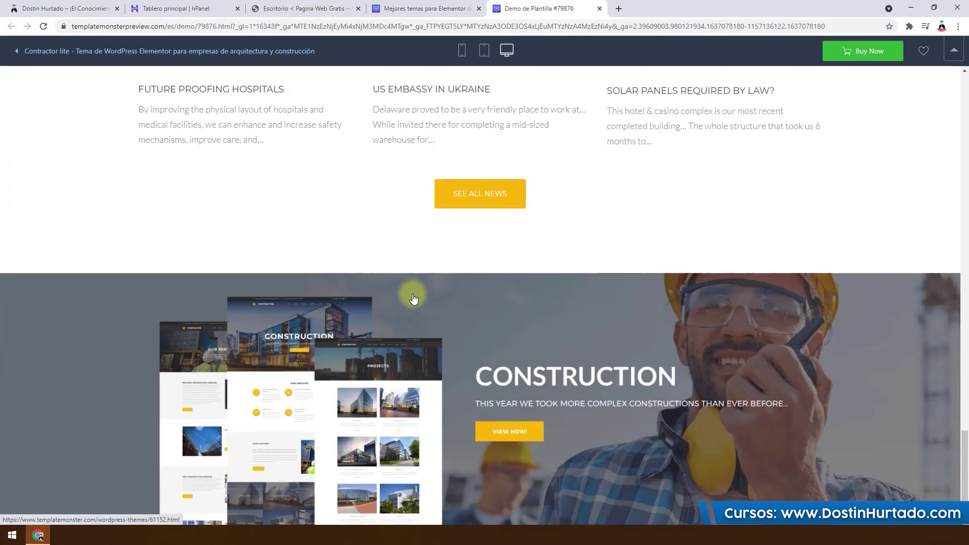
left_click(600, 8)
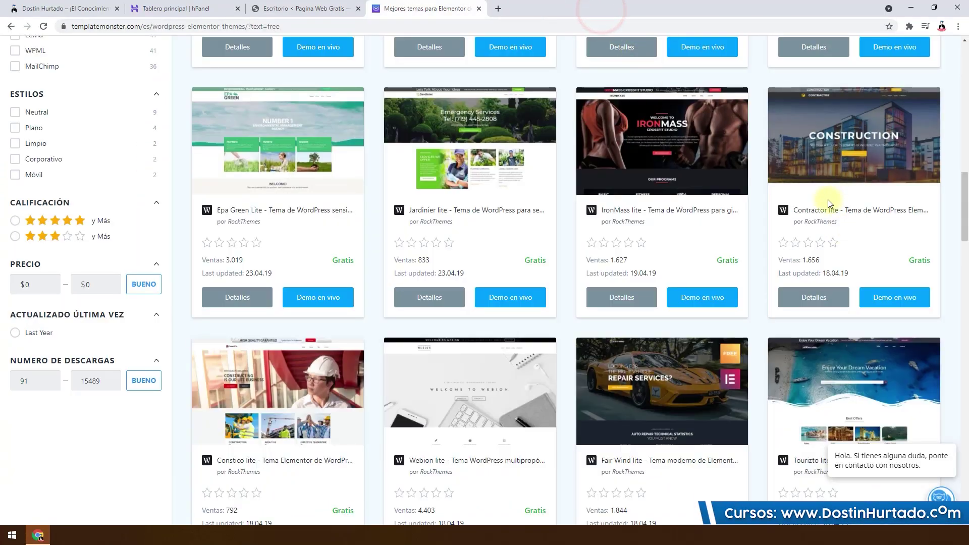
Step: Open the Tourizto lite travel theme's live demo and scroll through it
scroll(828, 198, "down", 4)
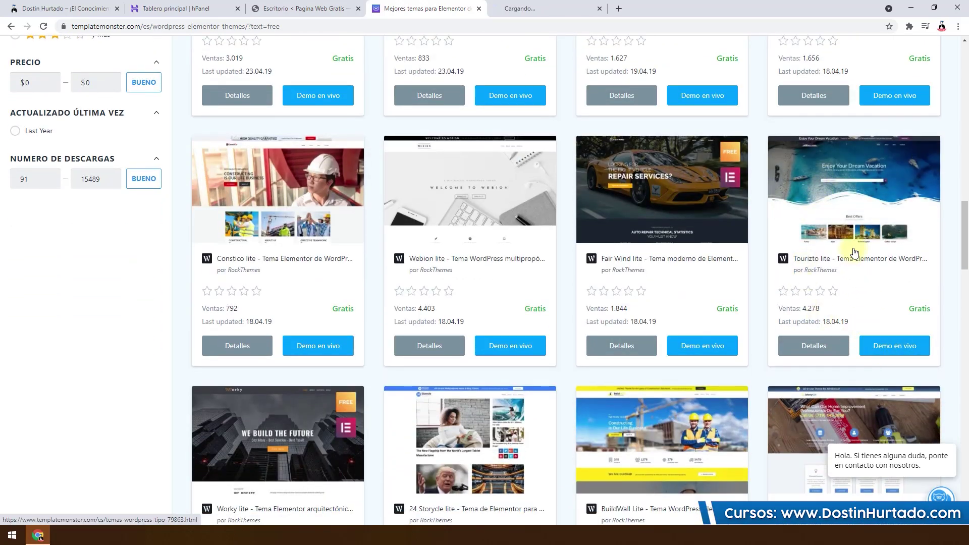
left_click(581, 7)
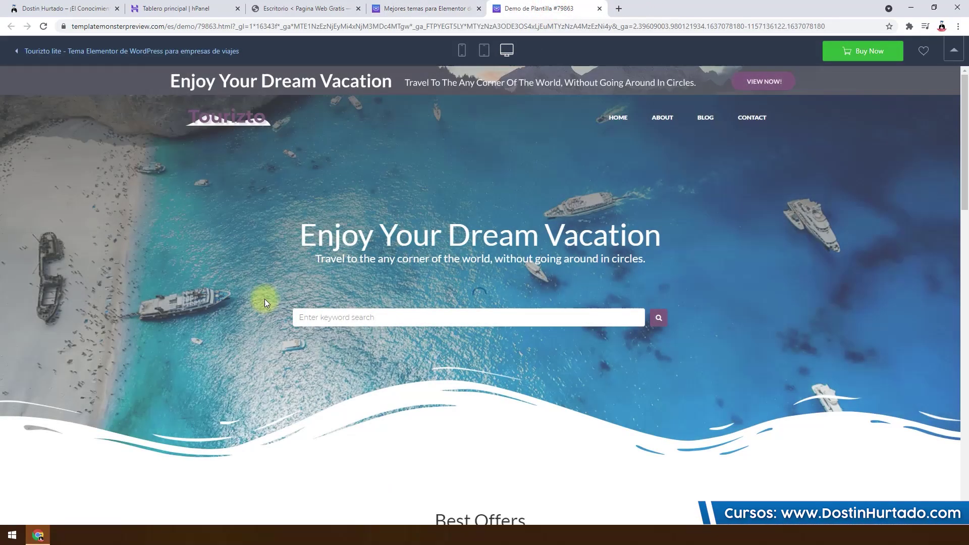
scroll(165, 375, "down", 15)
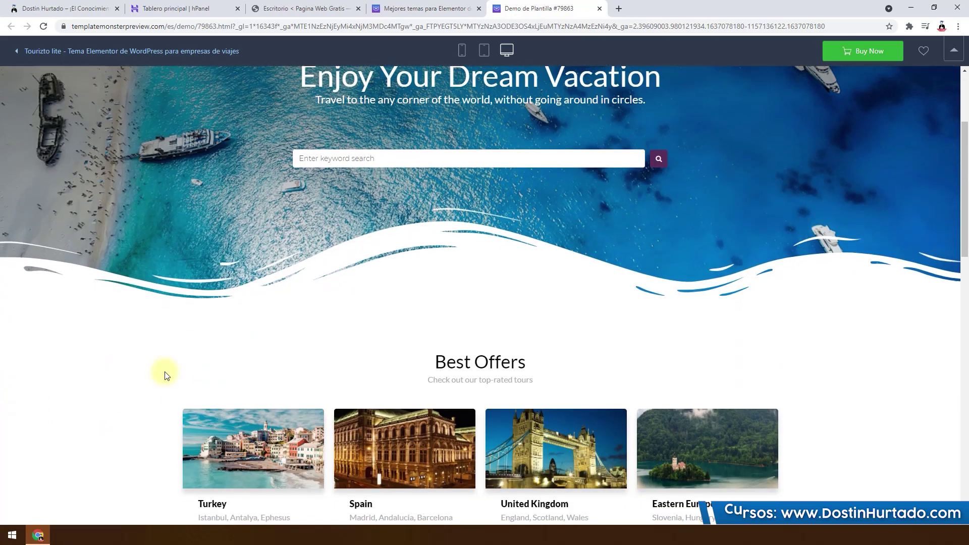
scroll(167, 376, "down", 7)
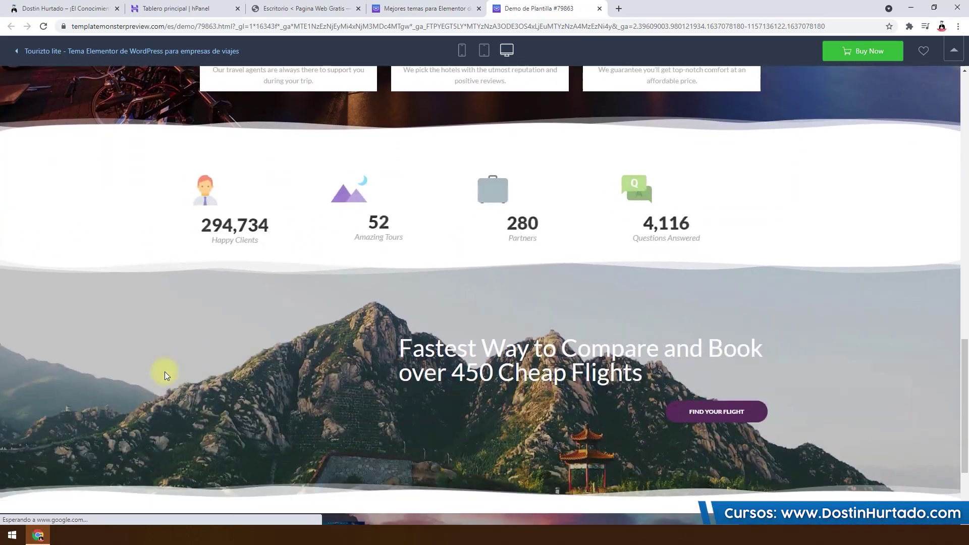
Step: Close the Tourizto demo and sort the Elementor themes by Trending
left_click(600, 9)
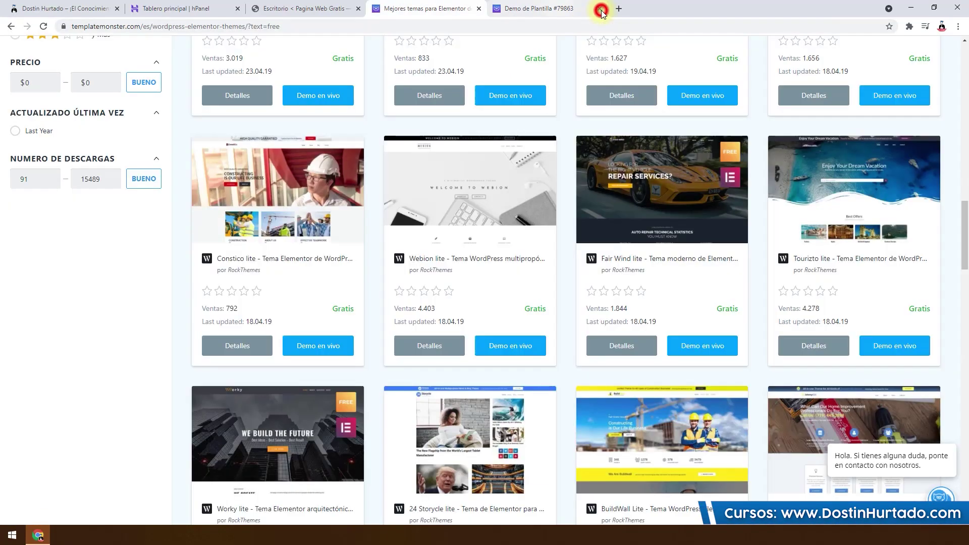
scroll(613, 378, "up", 15)
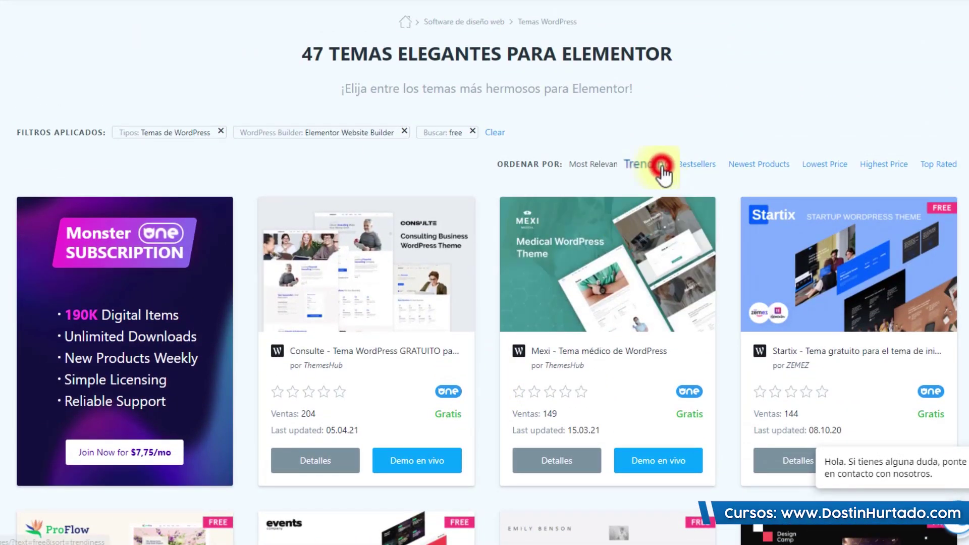
left_click(661, 169)
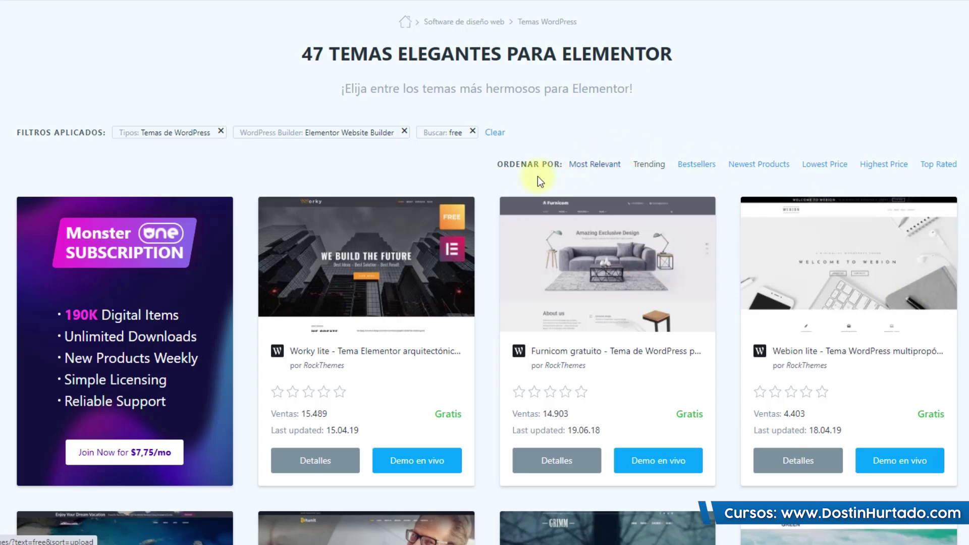
scroll(623, 41, "down", 3)
scroll(816, 101, "up", 1)
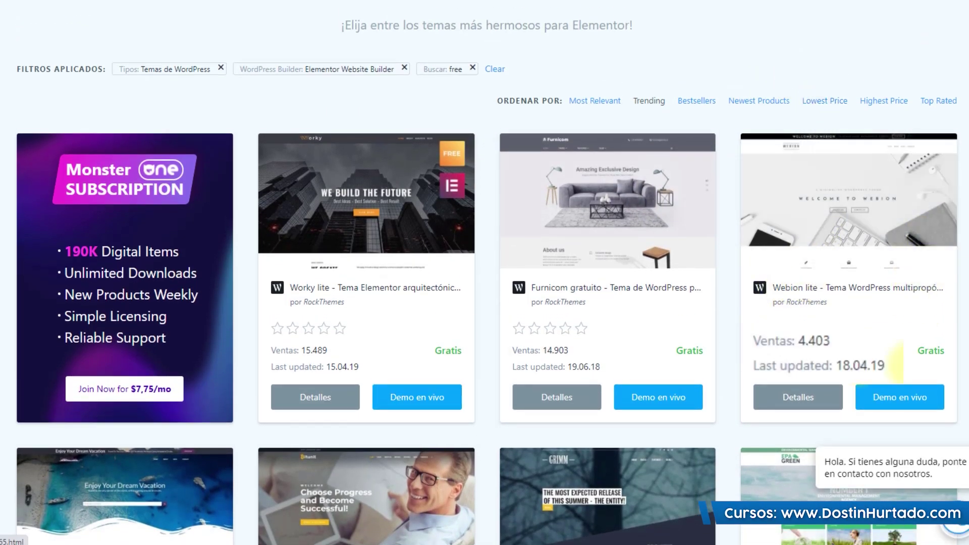
Step: Compare Webion lite and Worky lite update dates, then open Webion lite's live demo
double_click(875, 365)
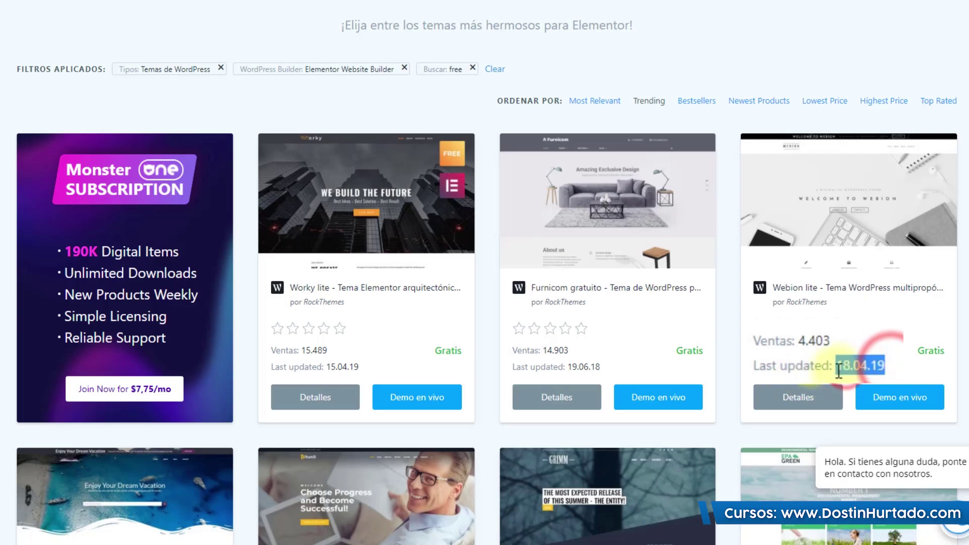
left_click(884, 365)
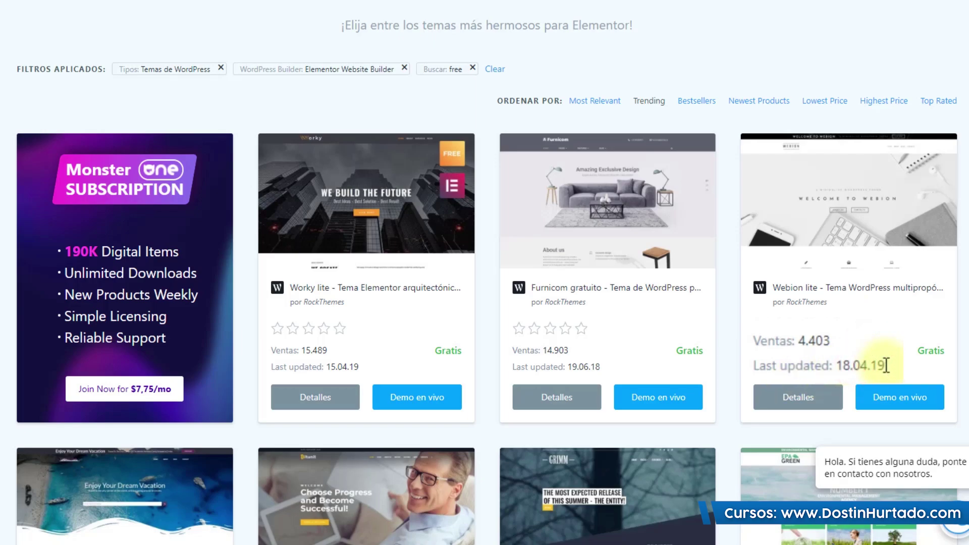
double_click(356, 367)
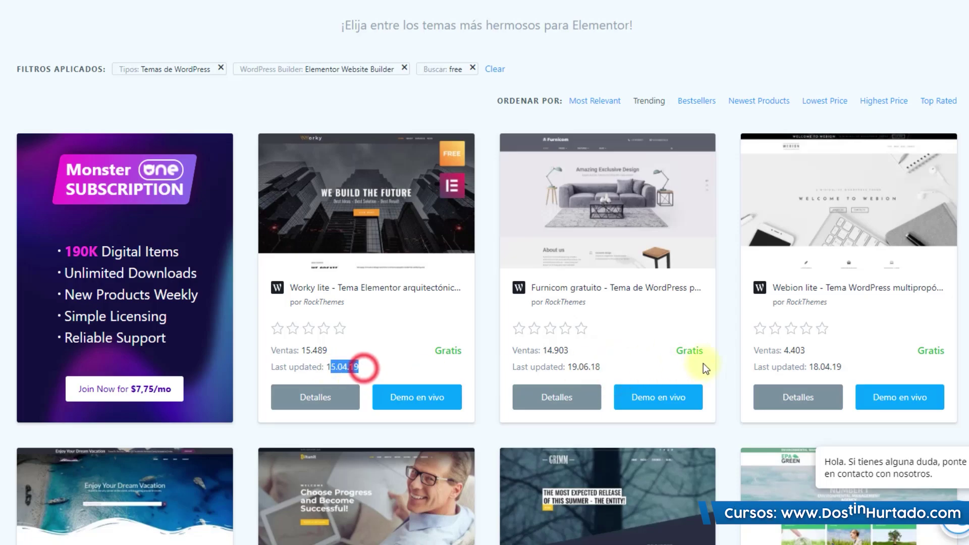
left_click(803, 368)
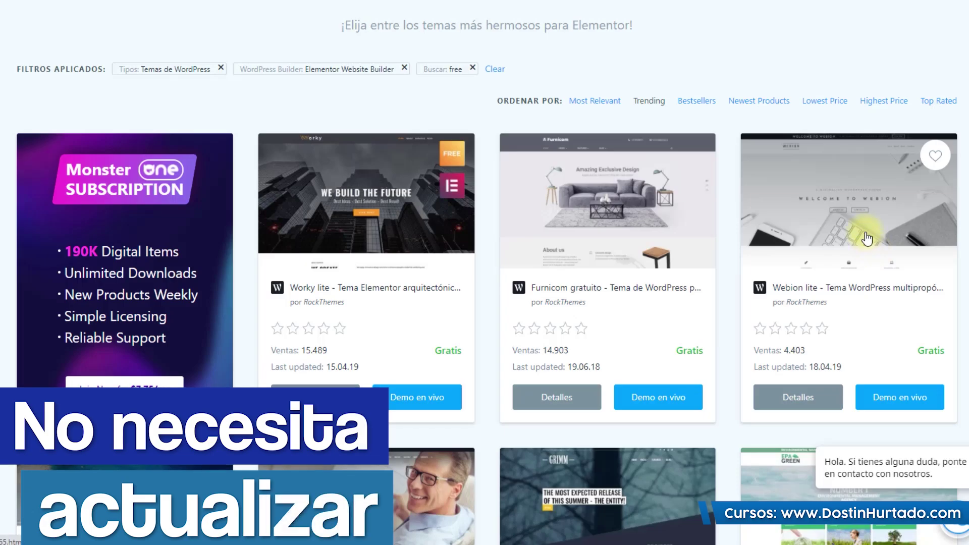
left_click(866, 406)
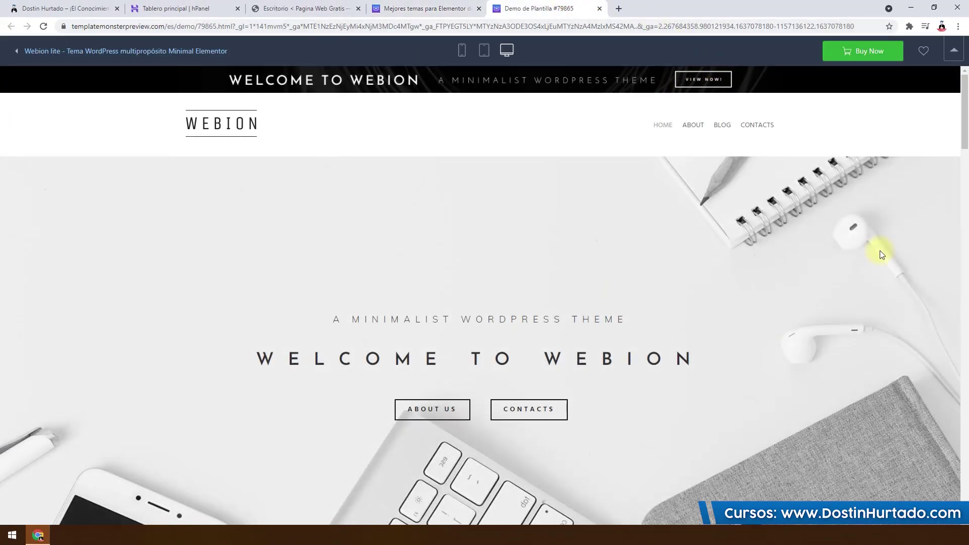
Step: Scroll through the entire Webion lite demo, close it, and return to the Webion row
scroll(965, 134, "down", 7)
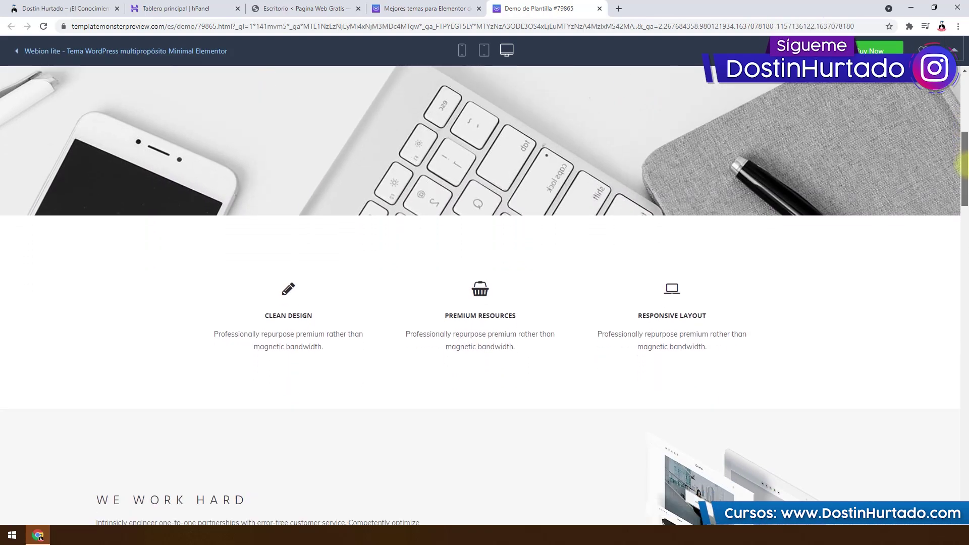
left_click_drag(962, 165, 965, 76)
left_click(601, 8)
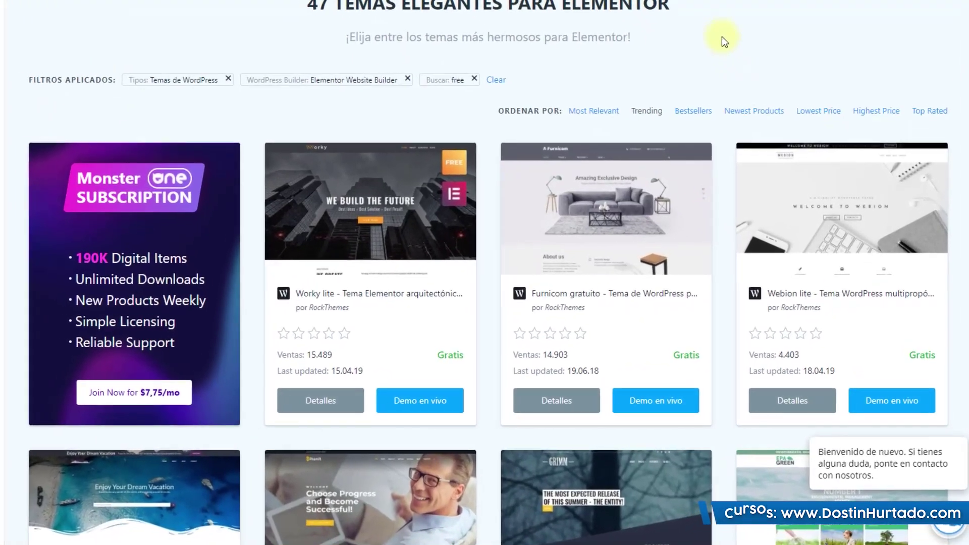
scroll(682, 68, "down", 20)
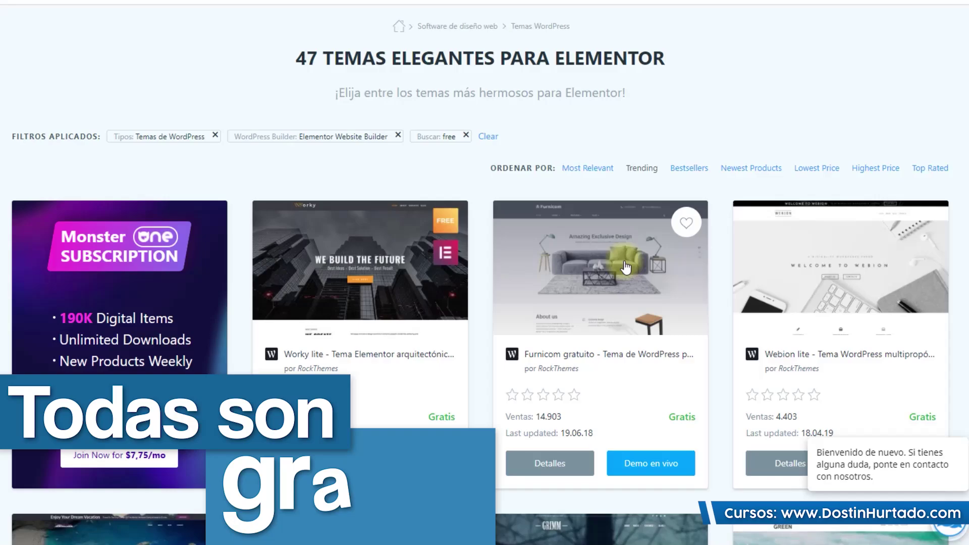
scroll(655, 247, "down", 5)
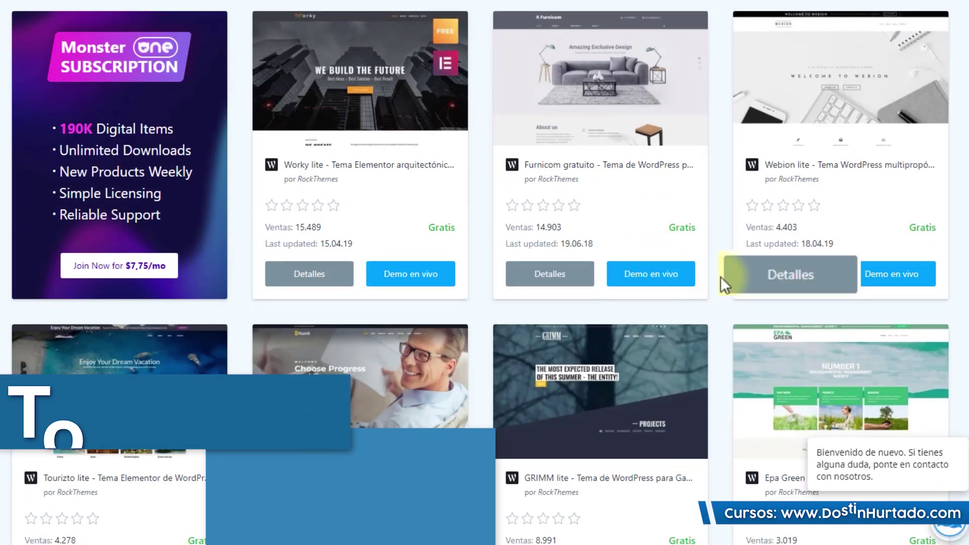
Step: Open Webion lite's product page and share it on Facebook to unlock the free download
left_click(795, 282)
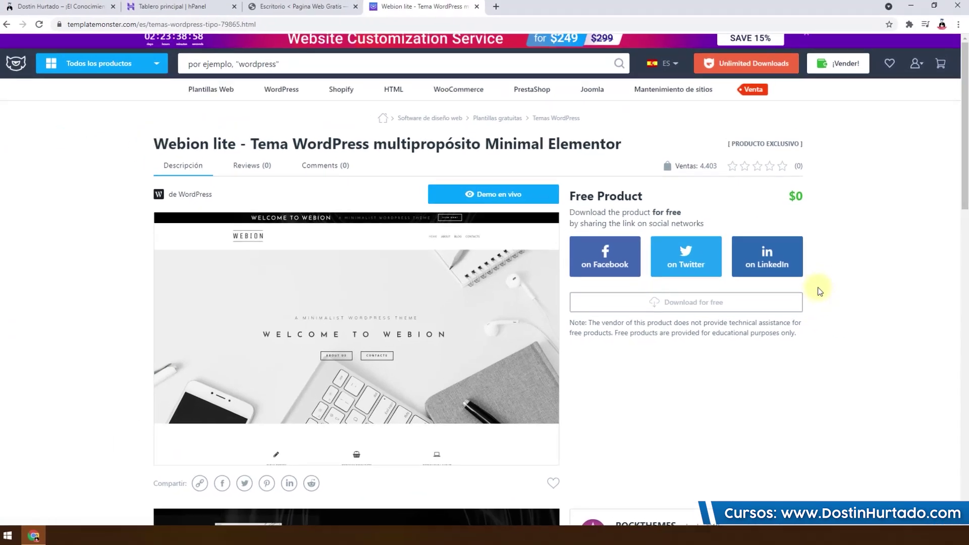
left_click(928, 73)
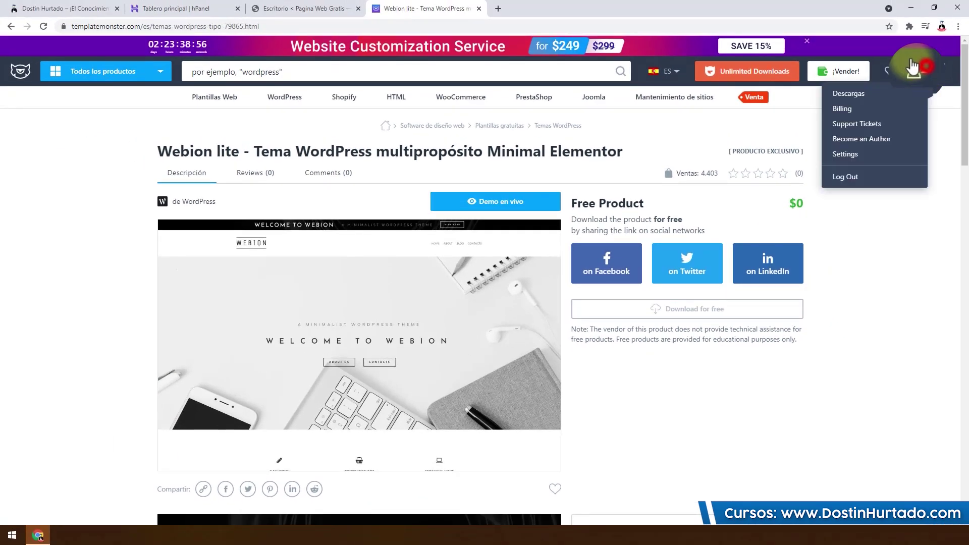
left_click(935, 267)
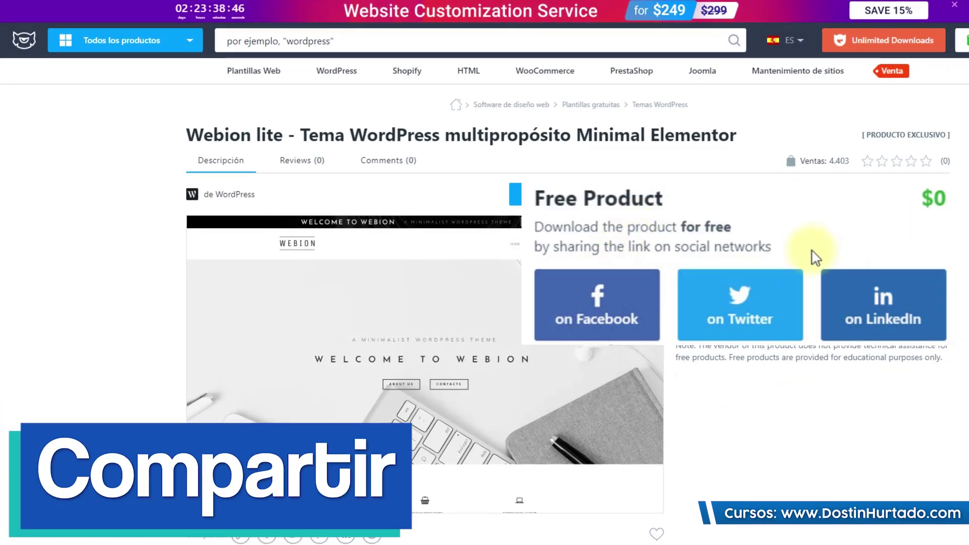
left_click_drag(542, 248, 797, 247)
left_click(798, 248)
left_click(601, 302)
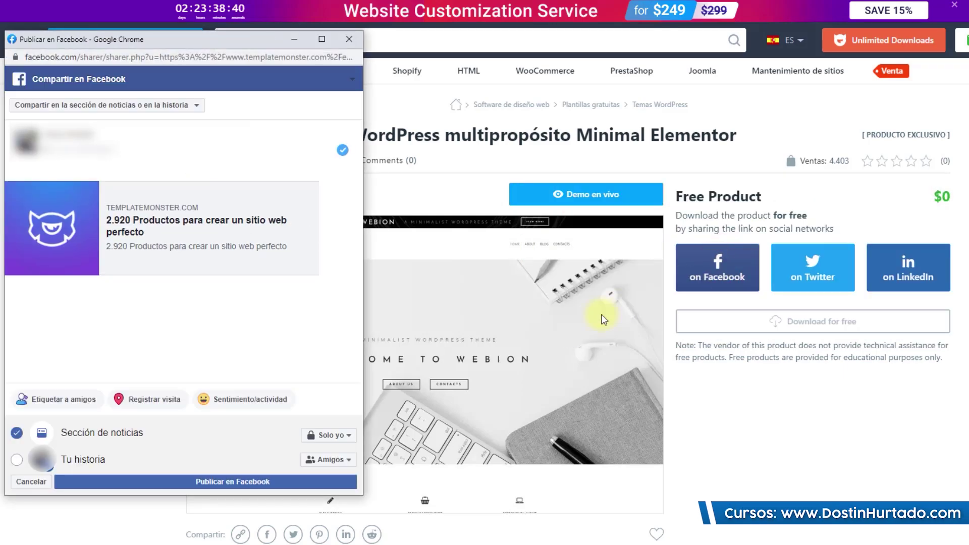
left_click(224, 482)
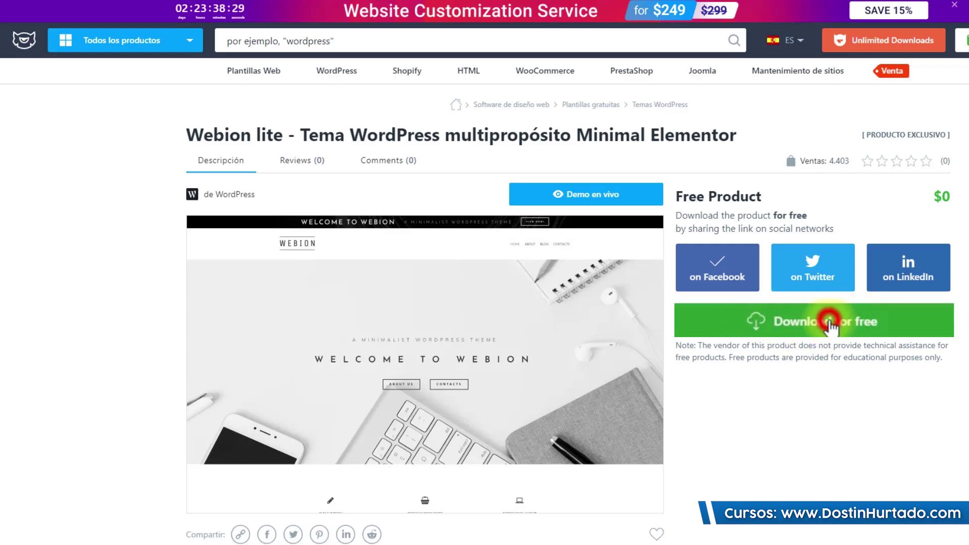
Step: Check out Webion lite as a free order via Get Your Free Products
left_click(830, 327)
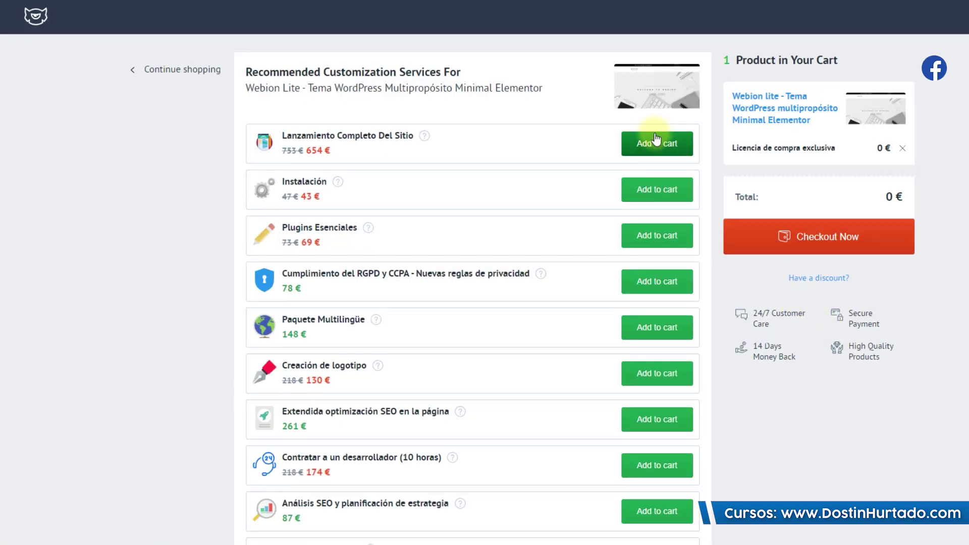
scroll(430, 440, "down", 5)
scroll(433, 472, "up", 5)
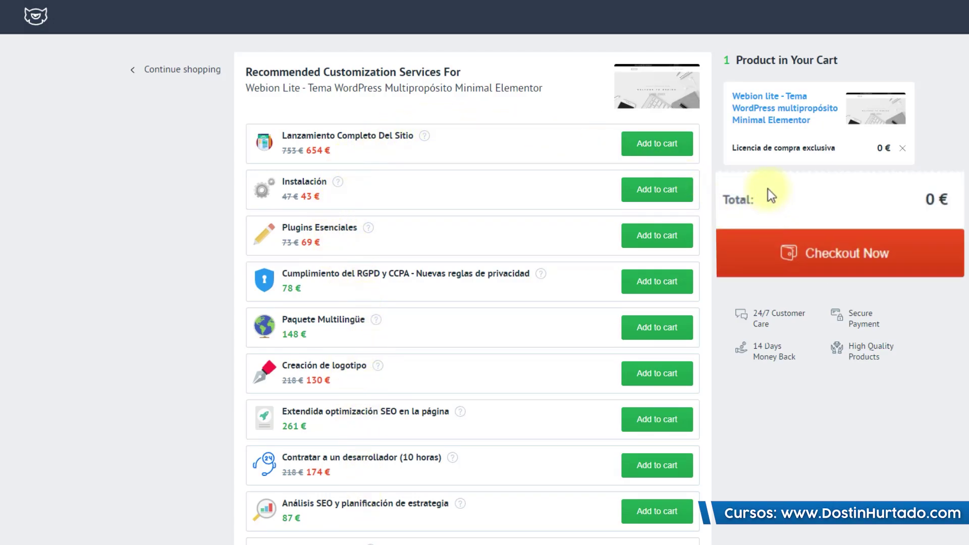
left_click(832, 264)
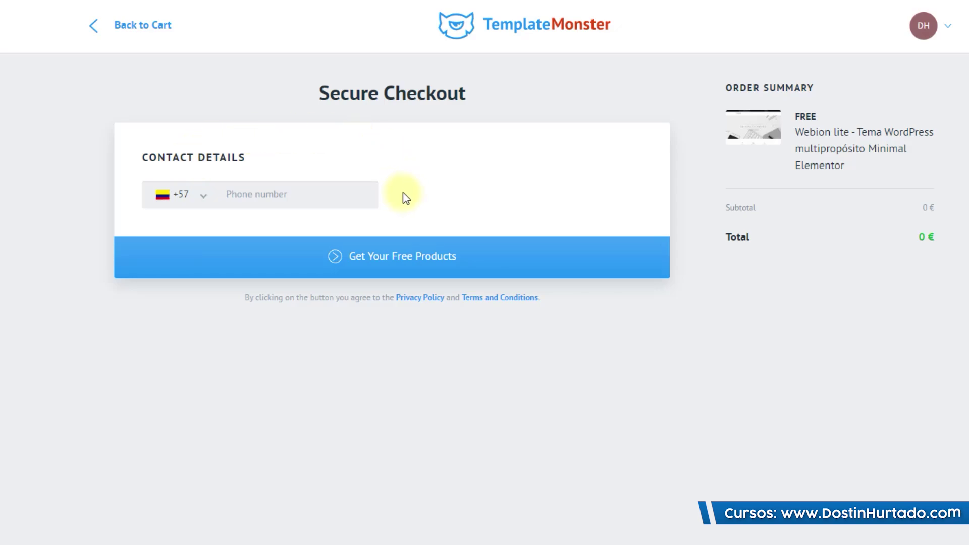
left_click(316, 195)
left_click(346, 255)
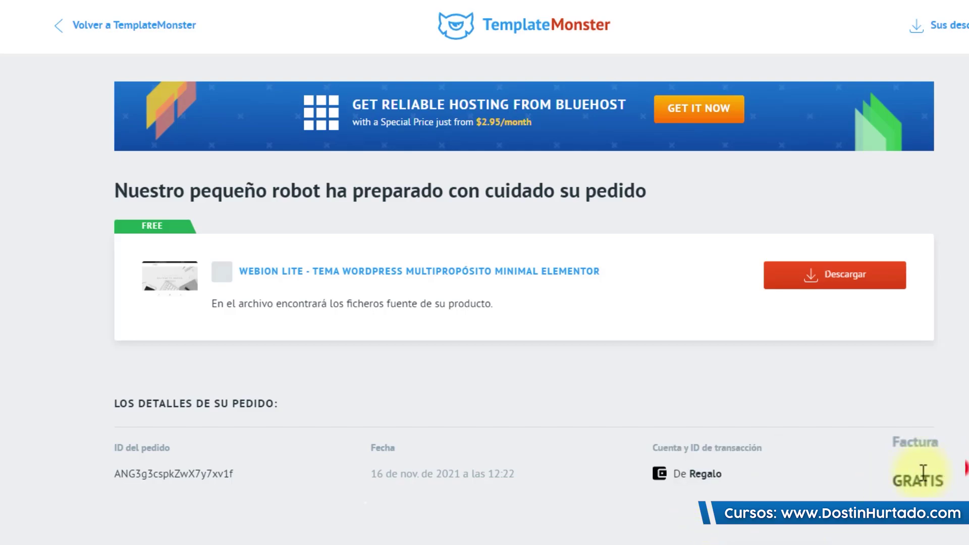
Step: Download 79865.zip and show it in the Descargas folder
left_click(824, 282)
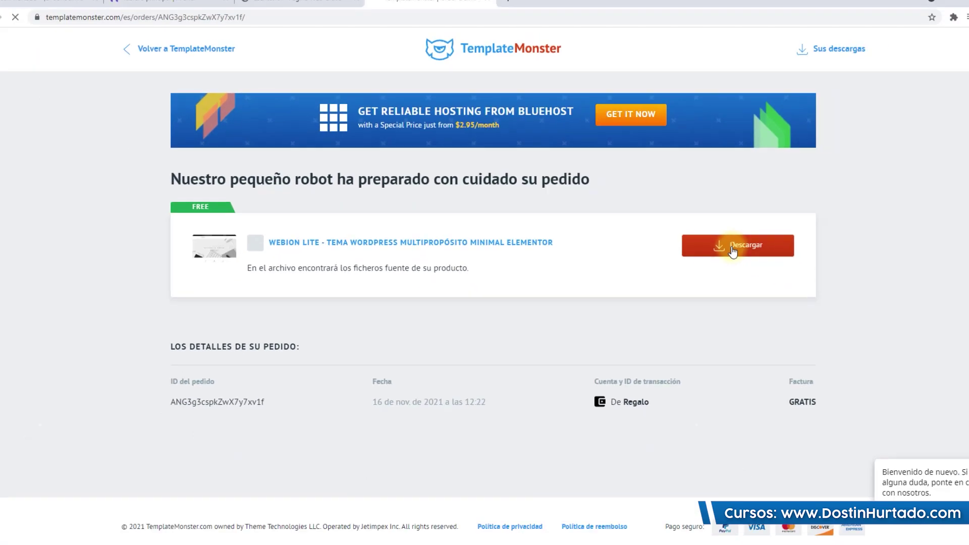
left_click(380, 258)
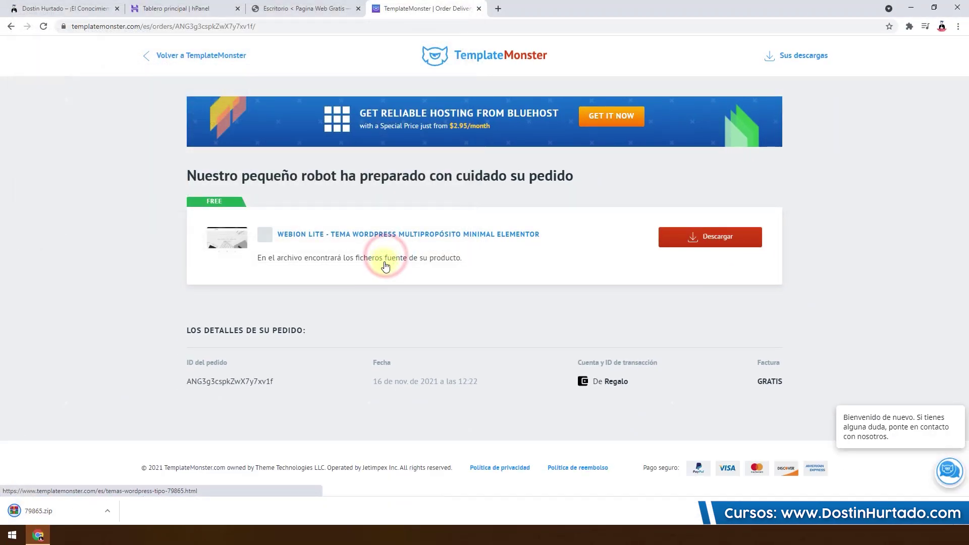
left_click(108, 514)
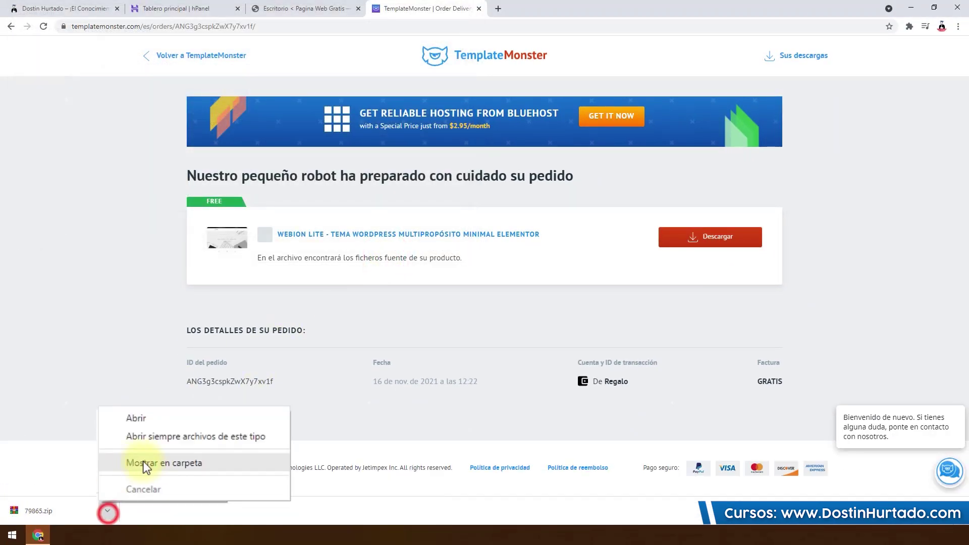
left_click(144, 462)
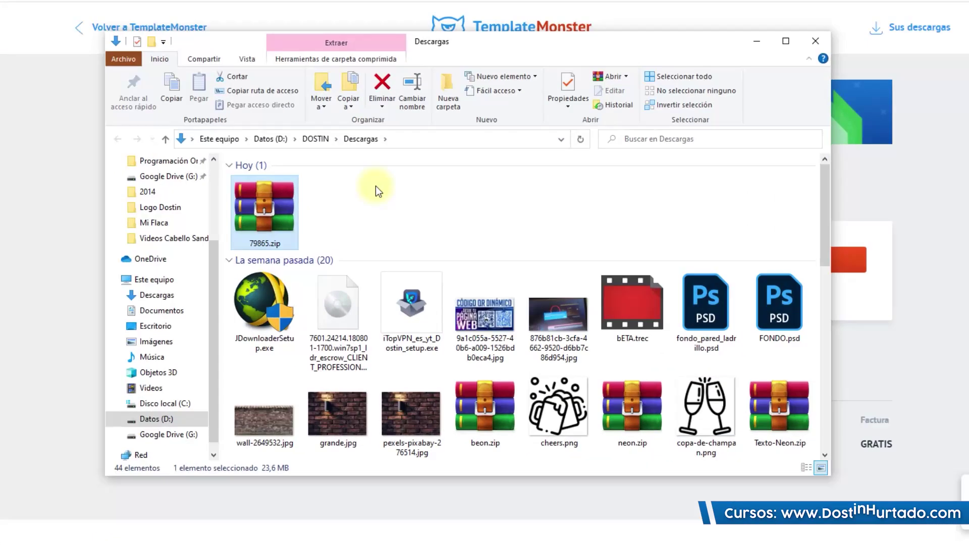
Step: Extract 79865.zip into a 79865 folder and select webionlite.zip inside its theme subfolder
right_click(267, 203)
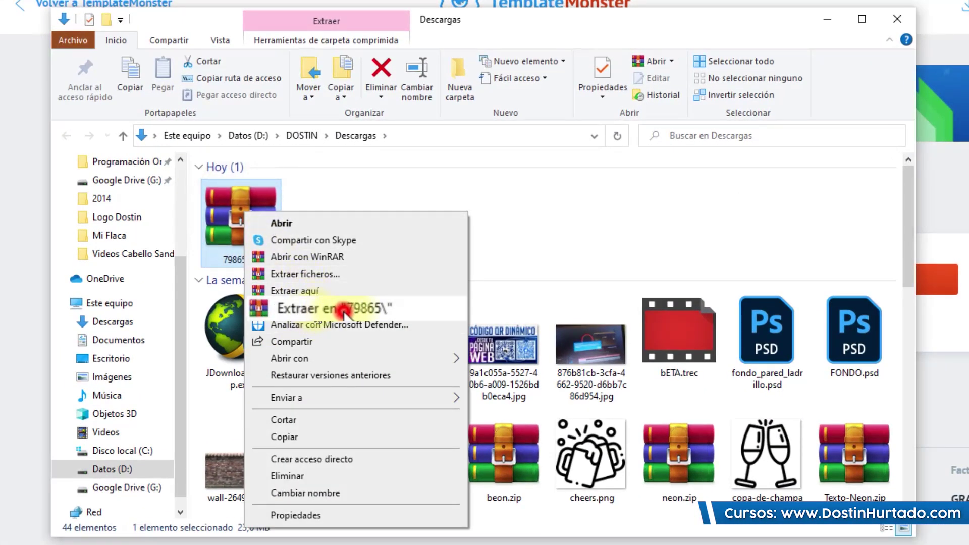
left_click(344, 314)
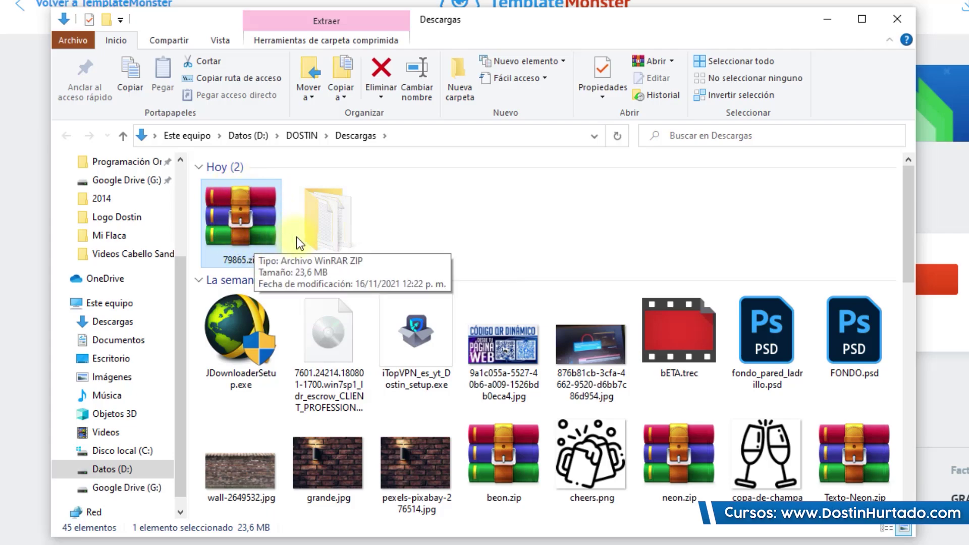
double_click(332, 222)
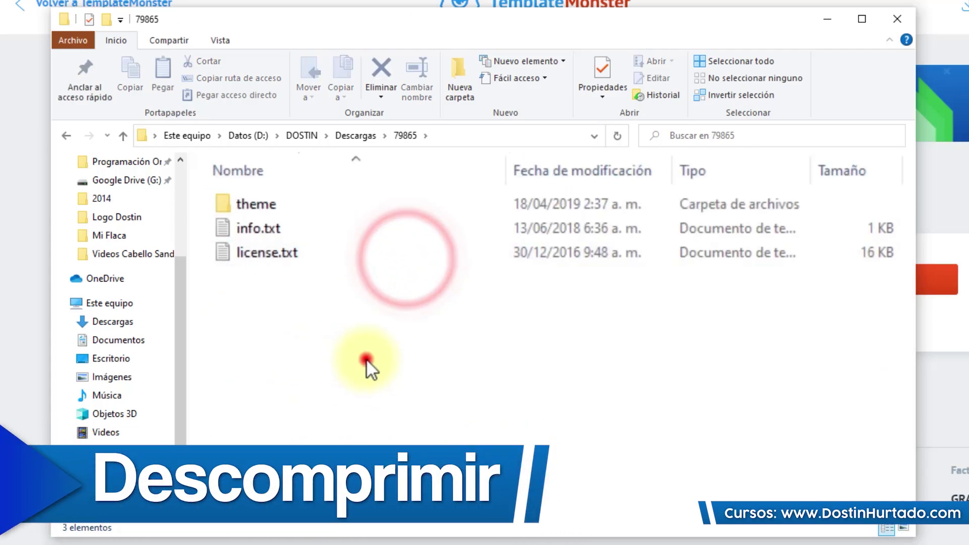
left_click_drag(365, 358, 316, 341)
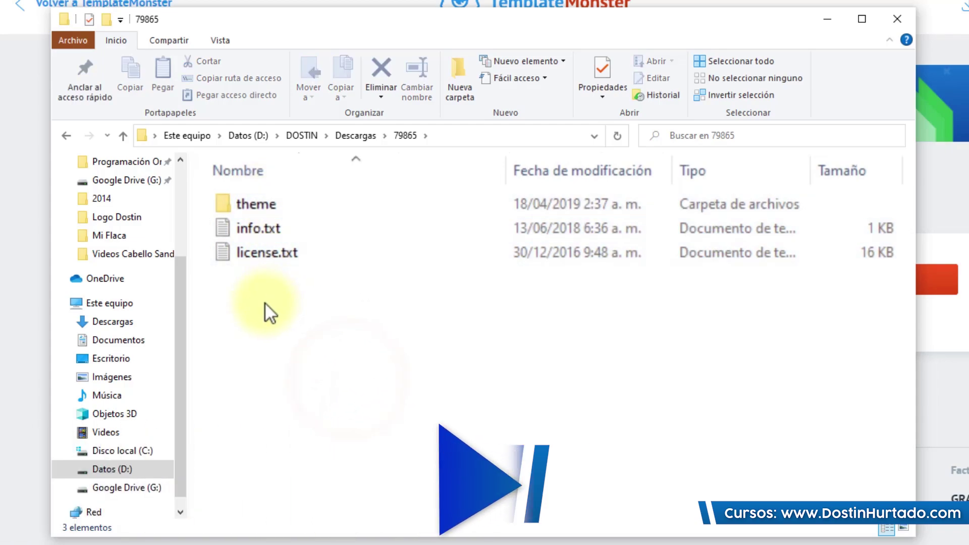
double_click(267, 205)
left_click(272, 227)
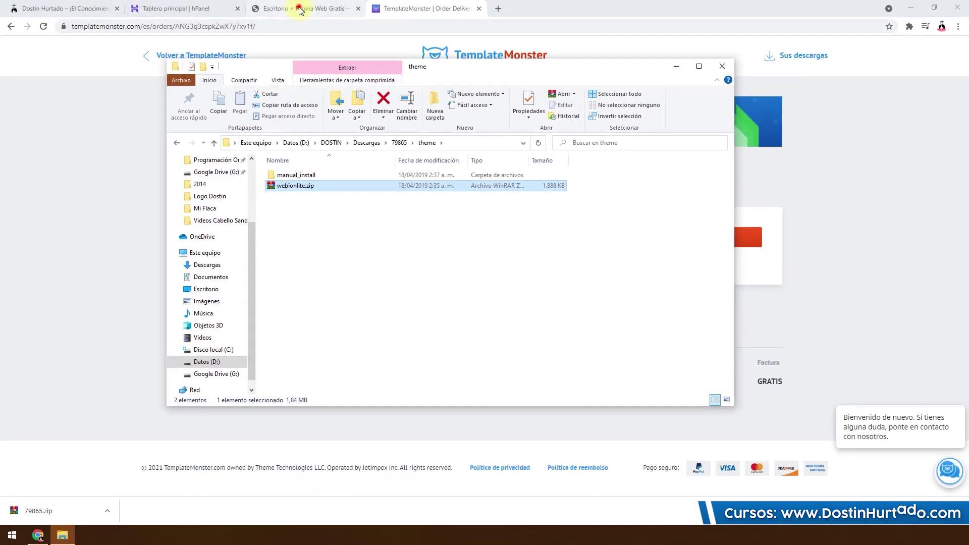
Step: Go to the Subir tema panel under Apariencia > Temas > Añadir nuevo
left_click(300, 8)
mouse_move(60, 259)
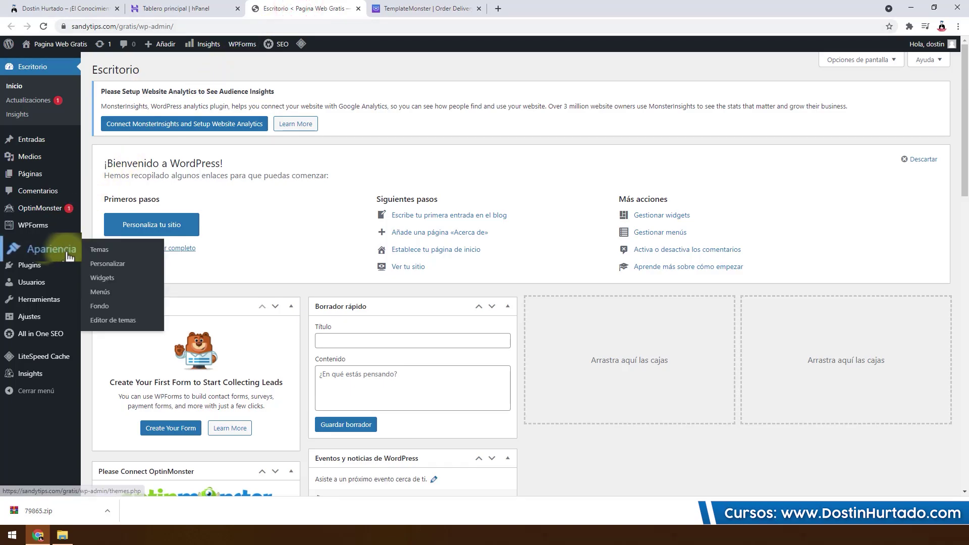
left_click(101, 264)
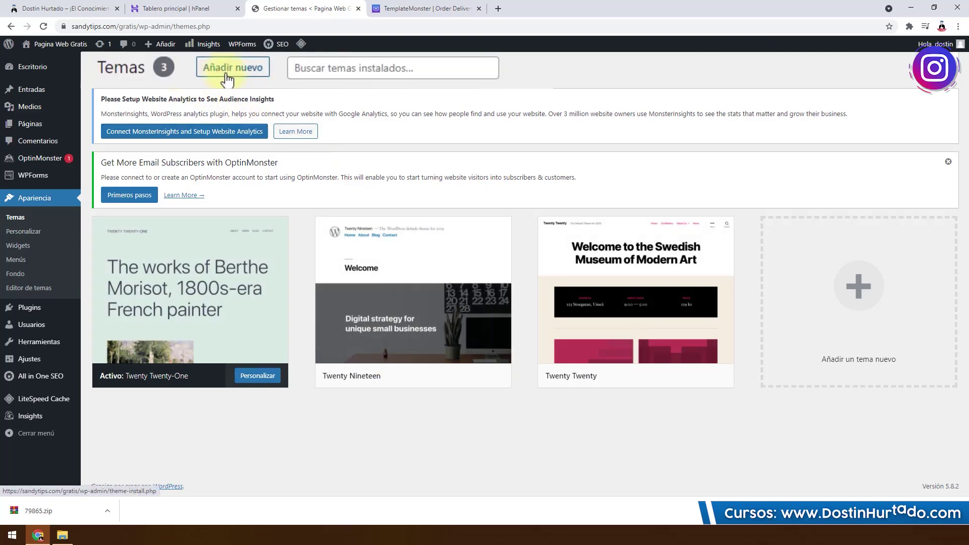
left_click(226, 77)
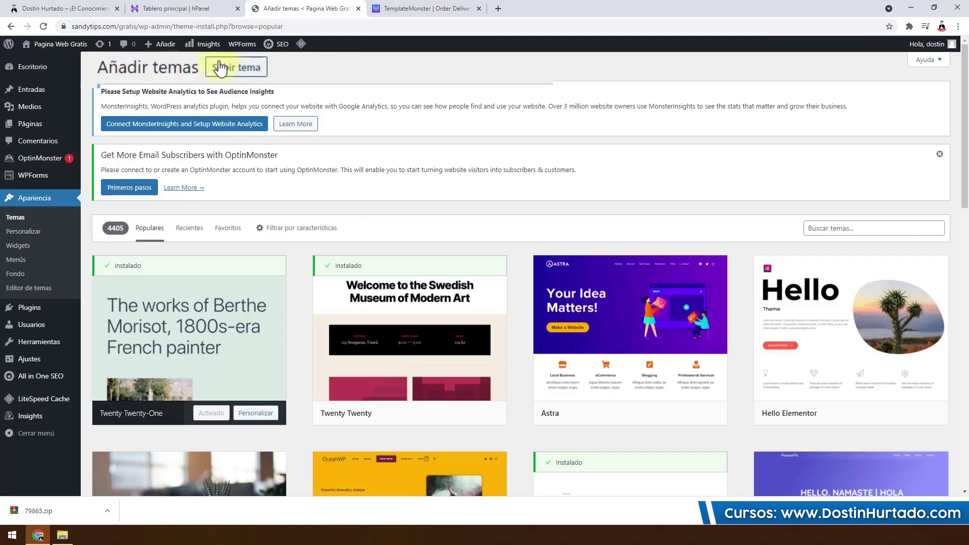
left_click(237, 69)
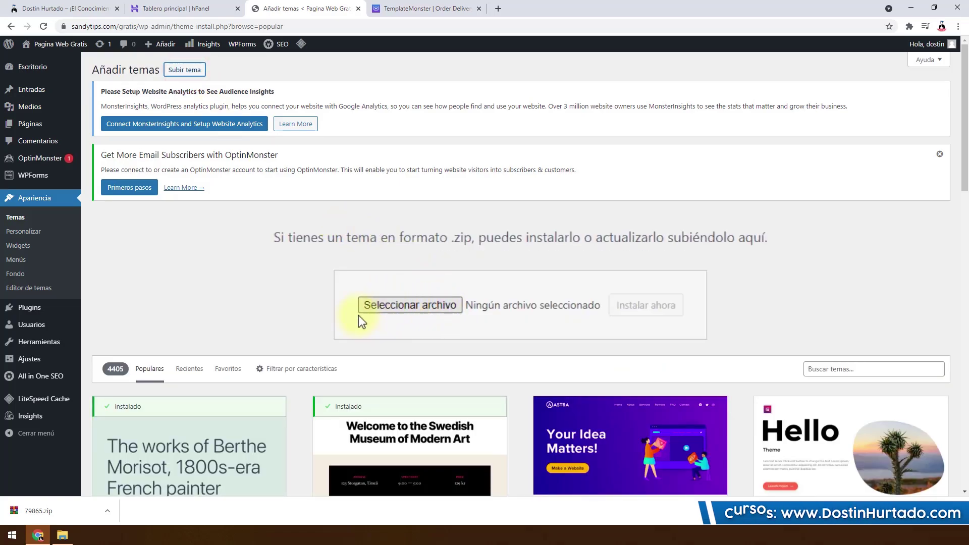
Step: Drag webionlite.zip from Explorer onto the upload field and install it
left_click(62, 535)
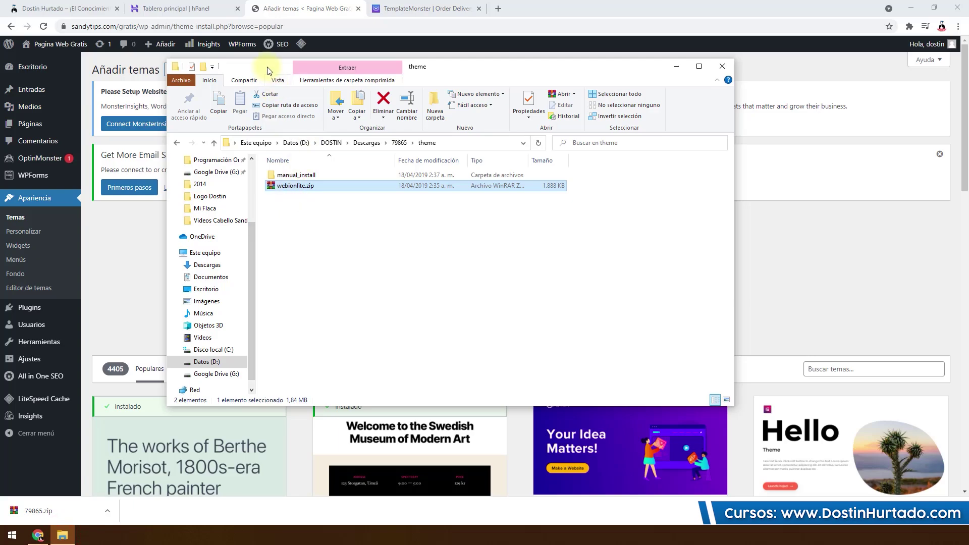
left_click_drag(268, 71, 686, 115)
left_click_drag(712, 233, 451, 292)
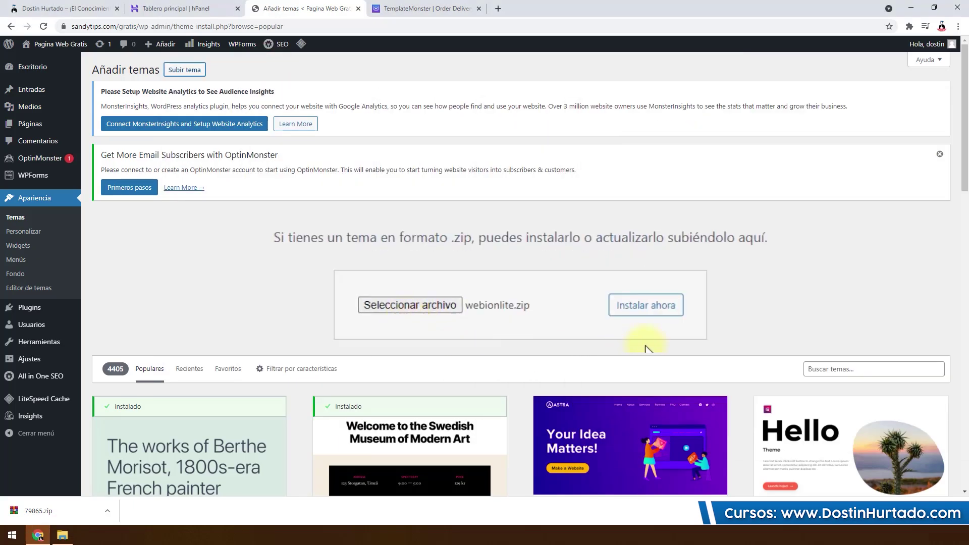
left_click(654, 309)
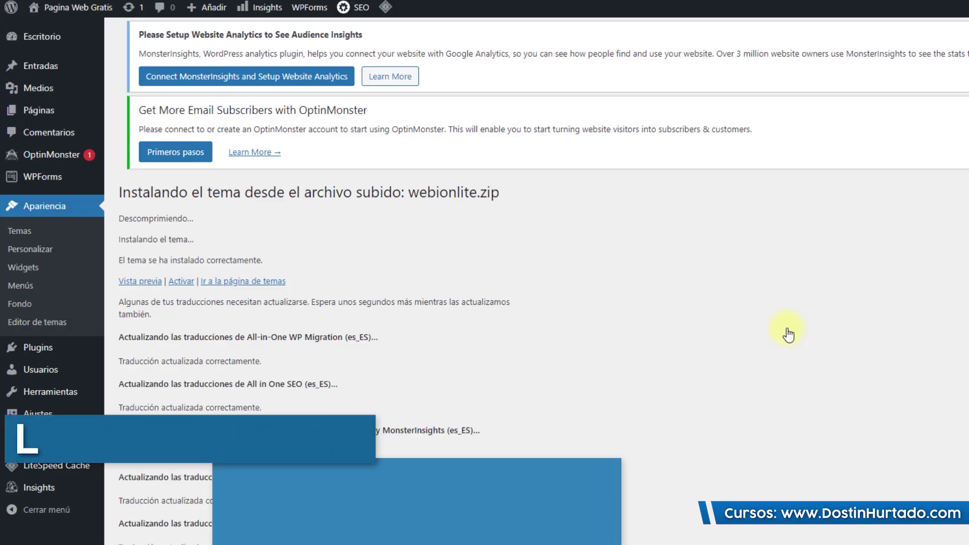
Step: Review the theme-installed success message
scroll(302, 323, "down", 2)
scroll(230, 533, "up", 3)
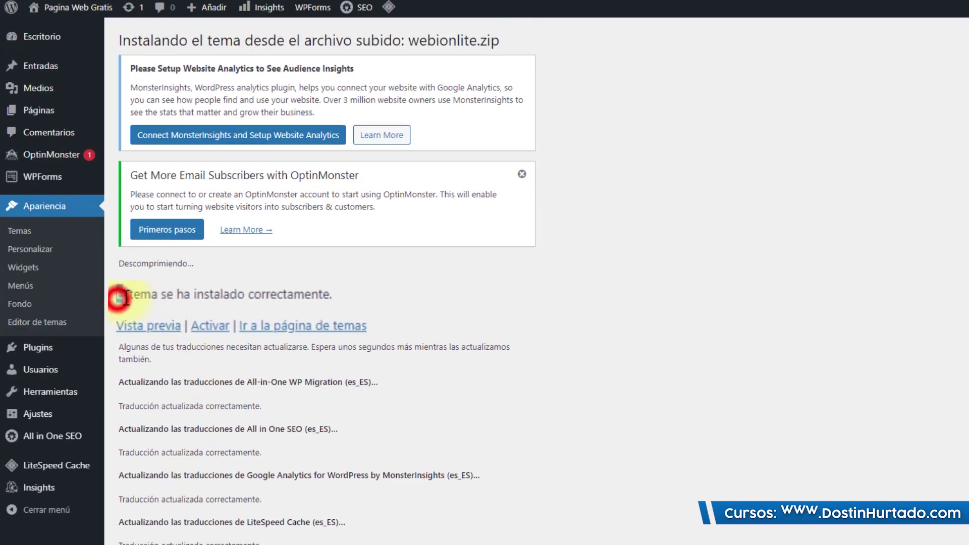
left_click_drag(119, 295, 320, 285)
left_click(350, 292)
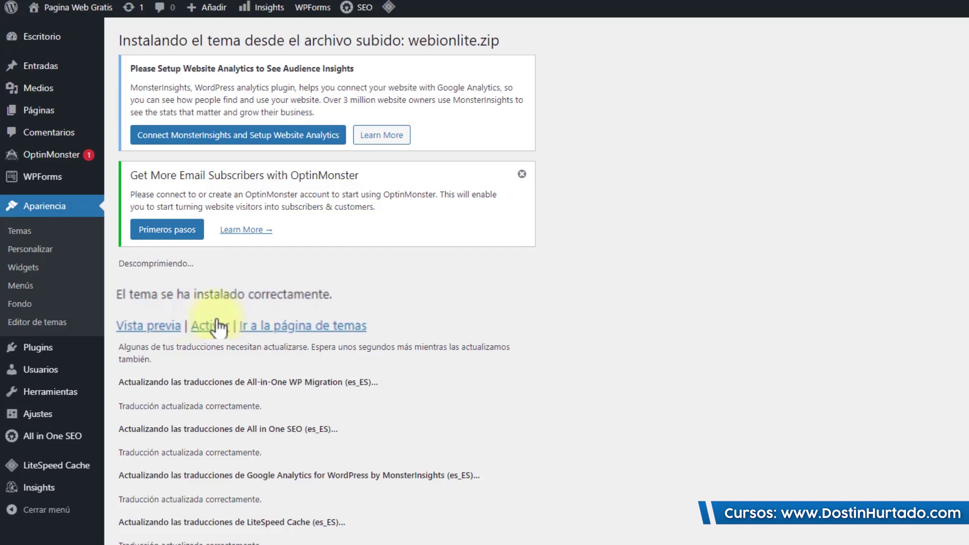
Step: Open the Vista previa of the new theme, then close the preview tab
left_click(150, 331)
left_click(415, 7)
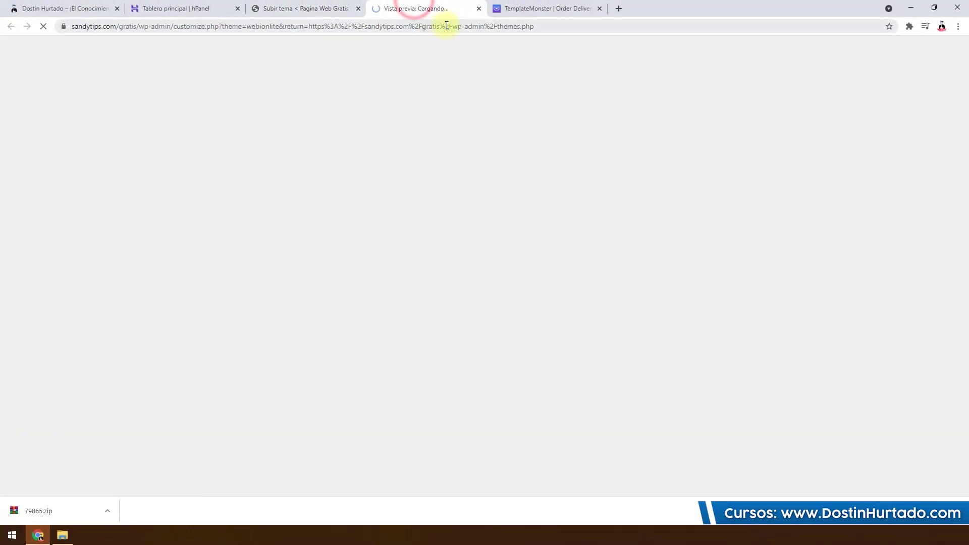
left_click(478, 10)
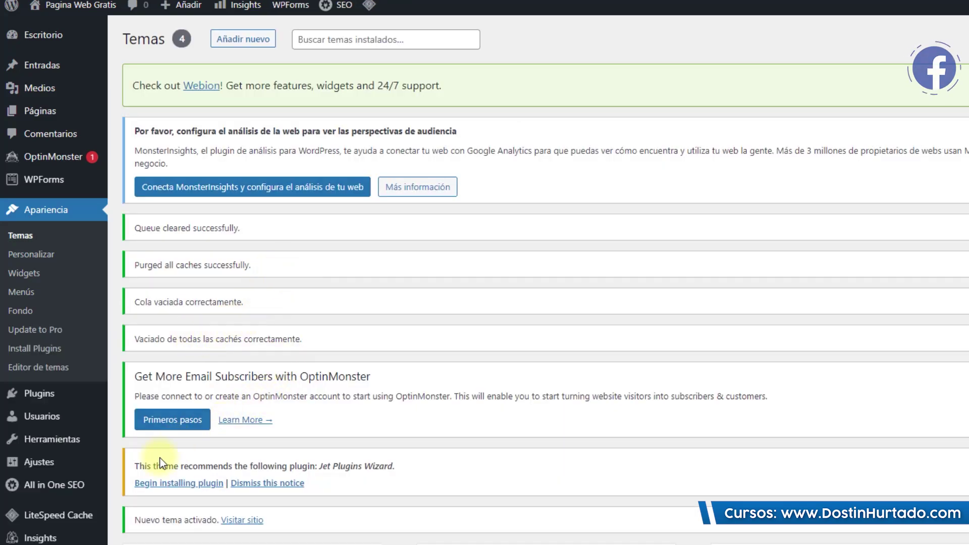
Step: Read the notice recommending the Jet Plugins Wizard plugin
left_click_drag(137, 464, 405, 468)
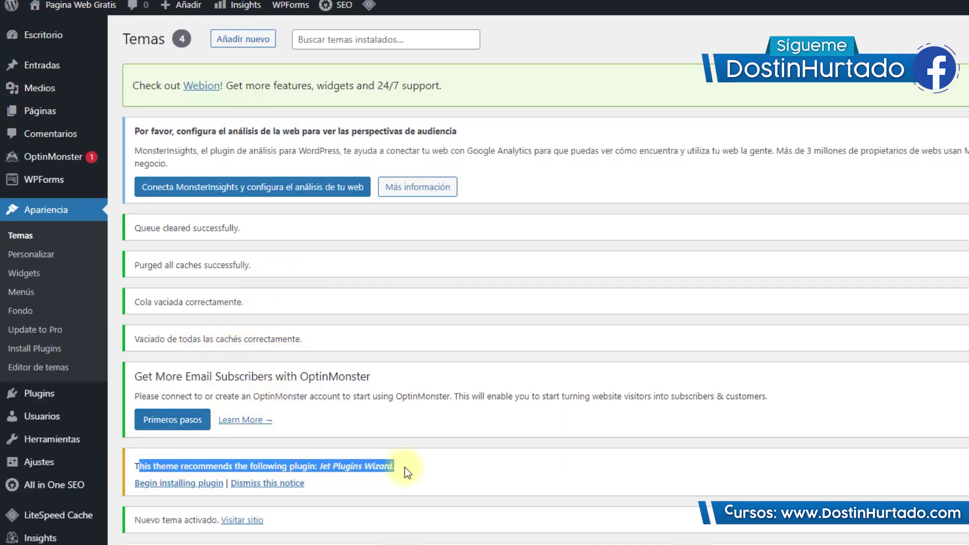
scroll(405, 467, "down", 1)
left_click(429, 409)
scroll(404, 385, "down", 2)
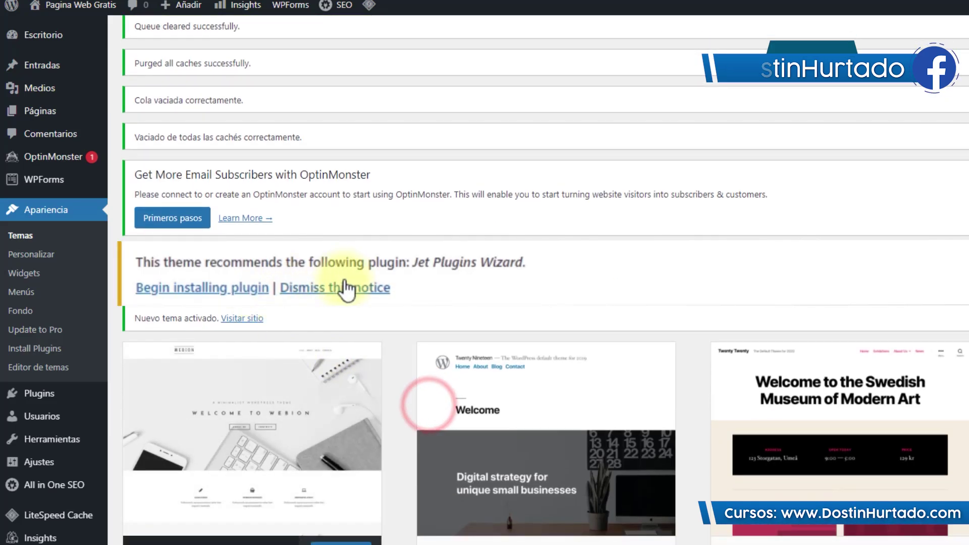
left_click(418, 263)
left_click_drag(418, 264, 537, 266)
left_click(551, 257)
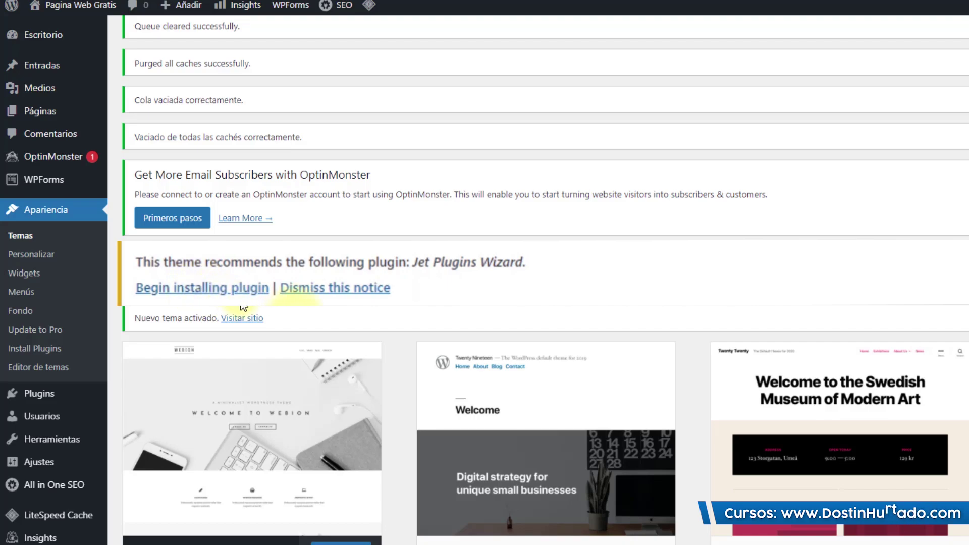
Step: Install the Jet Plugins Wizard plugin and return to the Escritorio dashboard
left_click(199, 289)
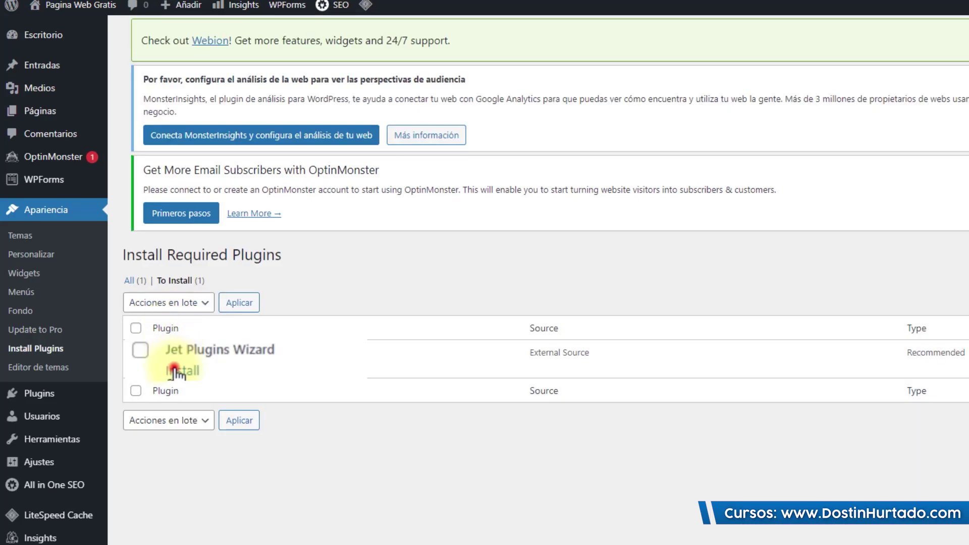
left_click(175, 372)
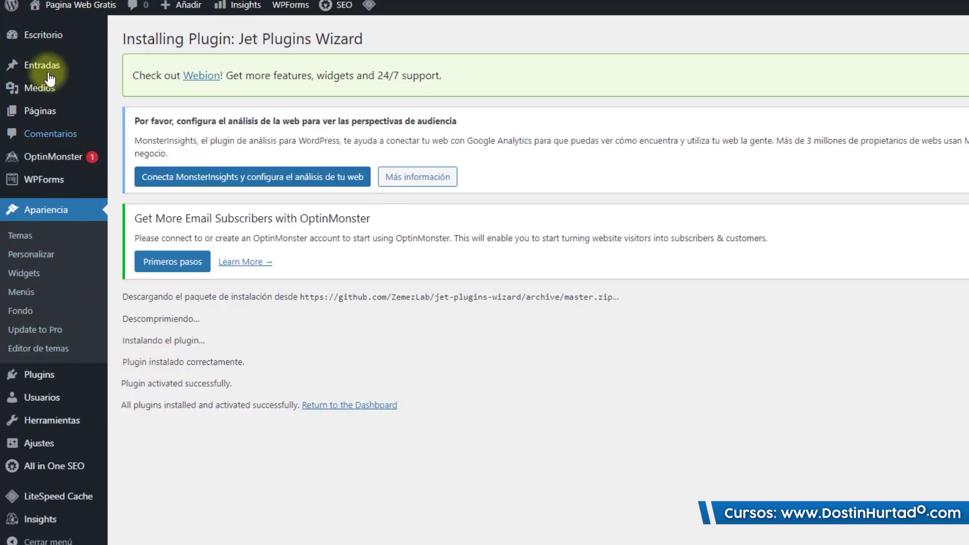
left_click(57, 41)
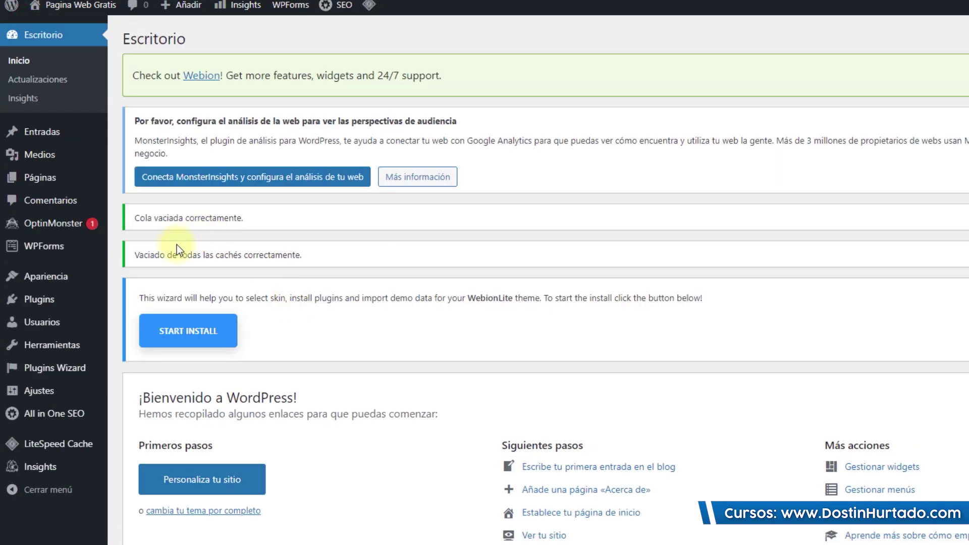
Step: Launch the theme setup wizard and continue past the system requirements check
left_click_drag(151, 299, 662, 311)
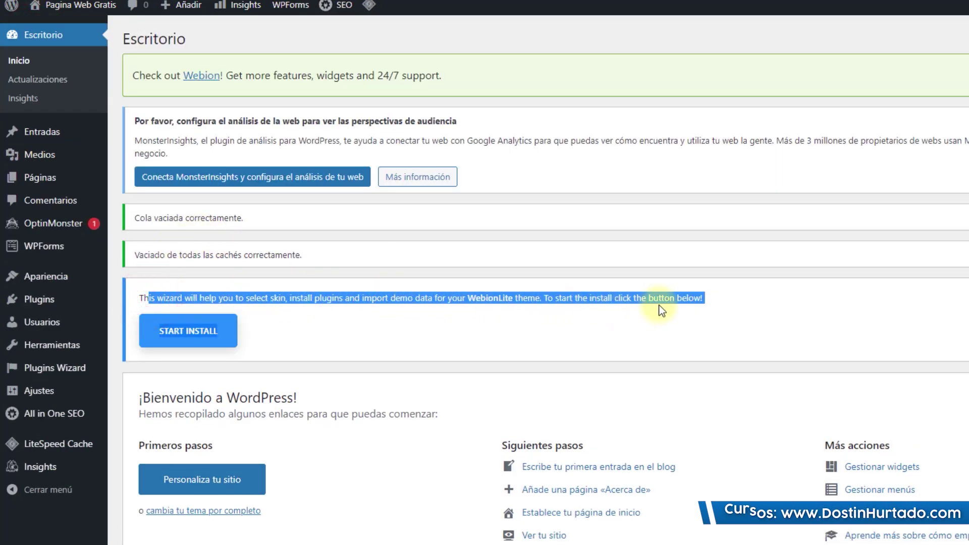
left_click(606, 338)
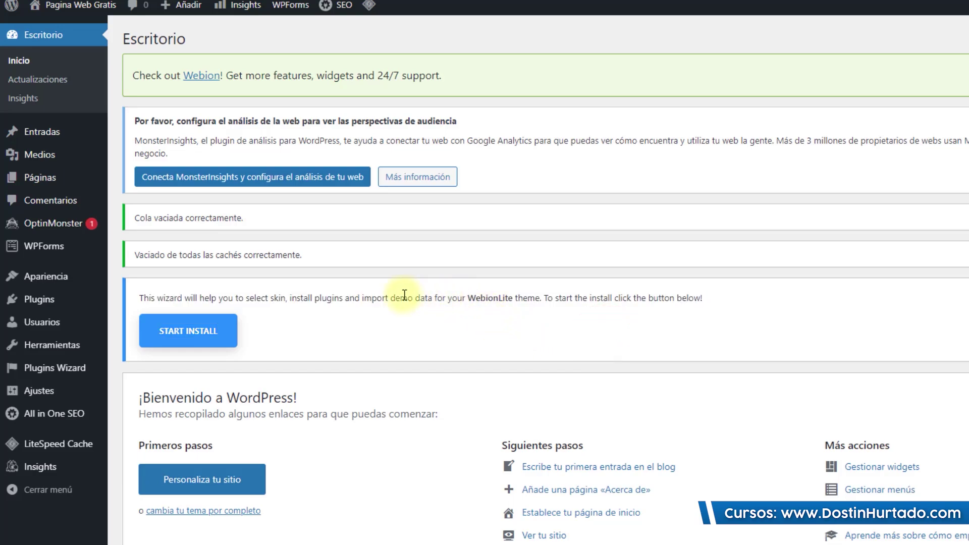
left_click(190, 335)
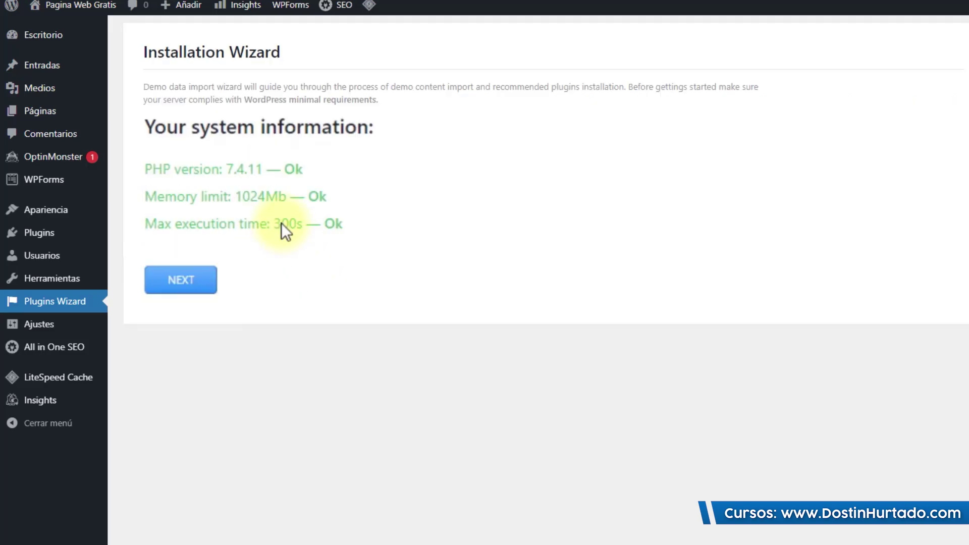
left_click_drag(165, 166, 356, 226)
left_click(356, 226)
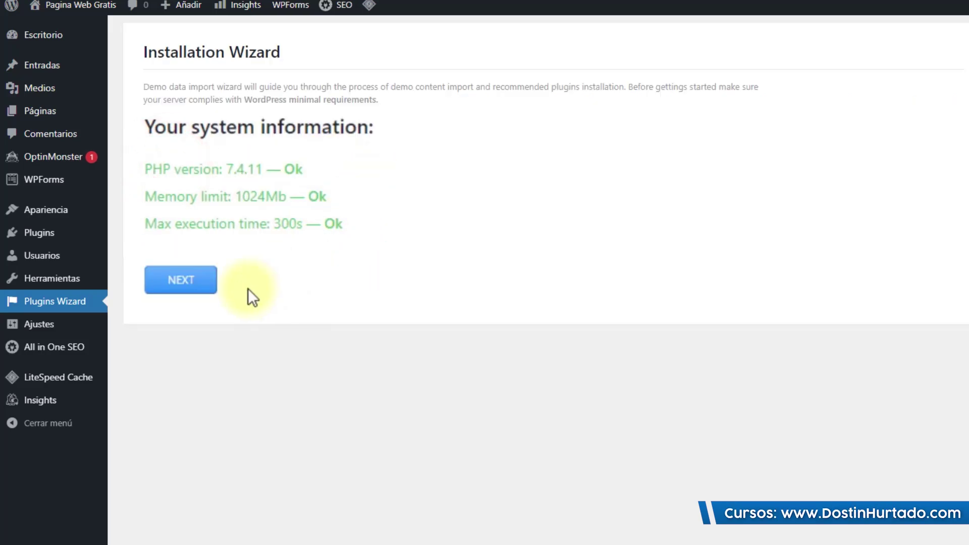
left_click(189, 280)
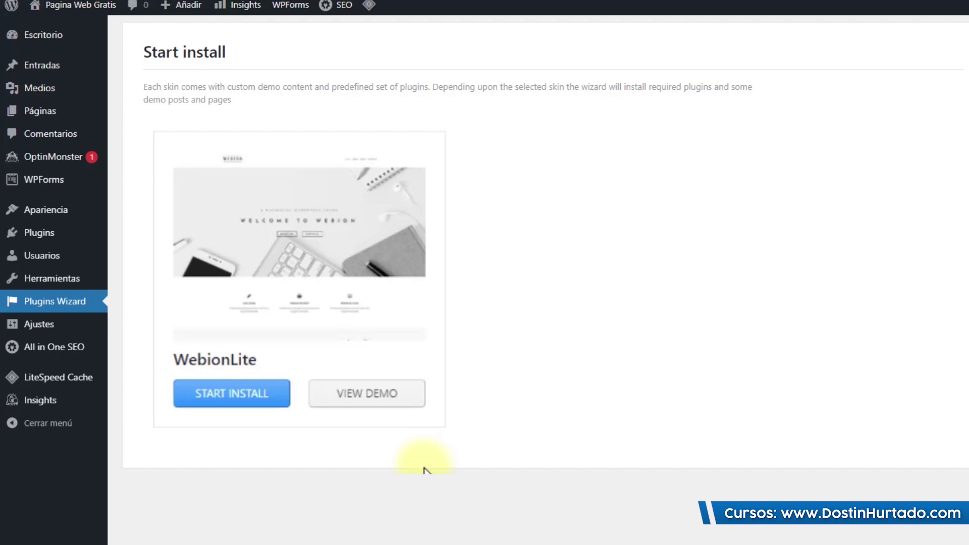
Step: Start the WebionLite skin install with all three recommended plugins checked
left_click(220, 402)
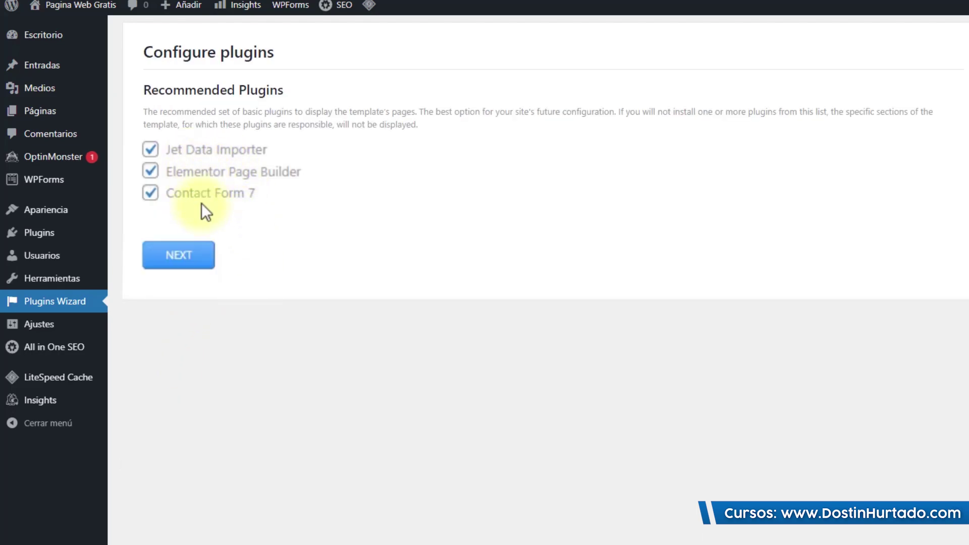
left_click(191, 258)
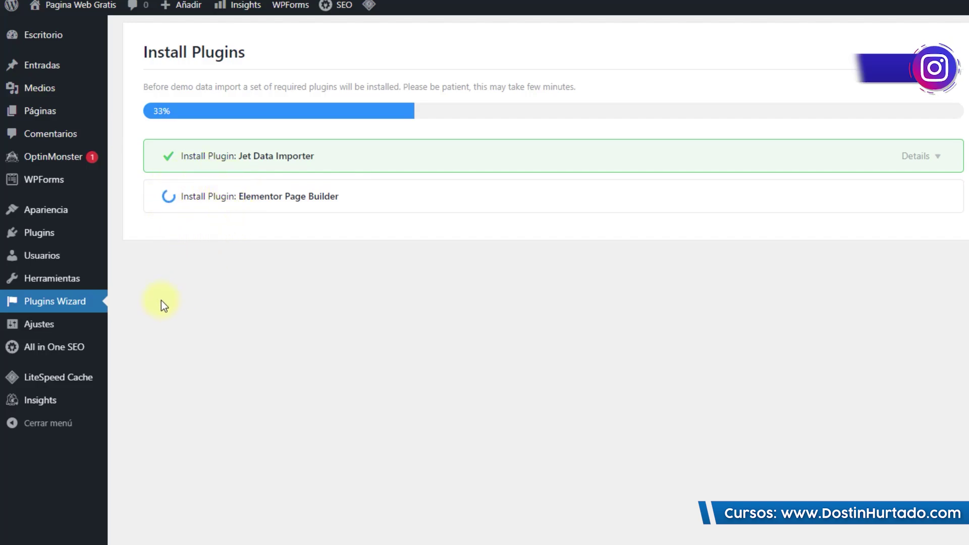
left_click(97, 303)
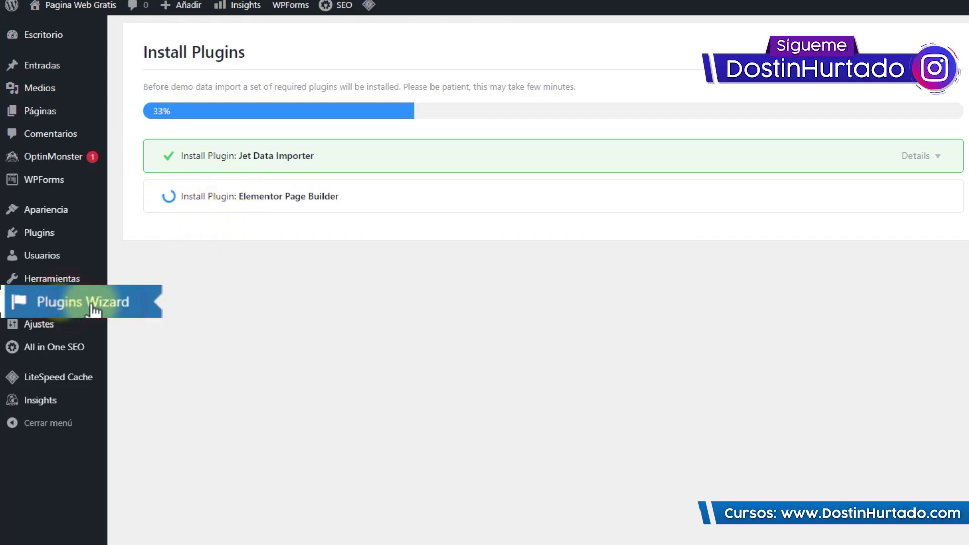
Step: Rerun the wizard's WebionLite install and proceed with installing the checked plugins
left_click(183, 258)
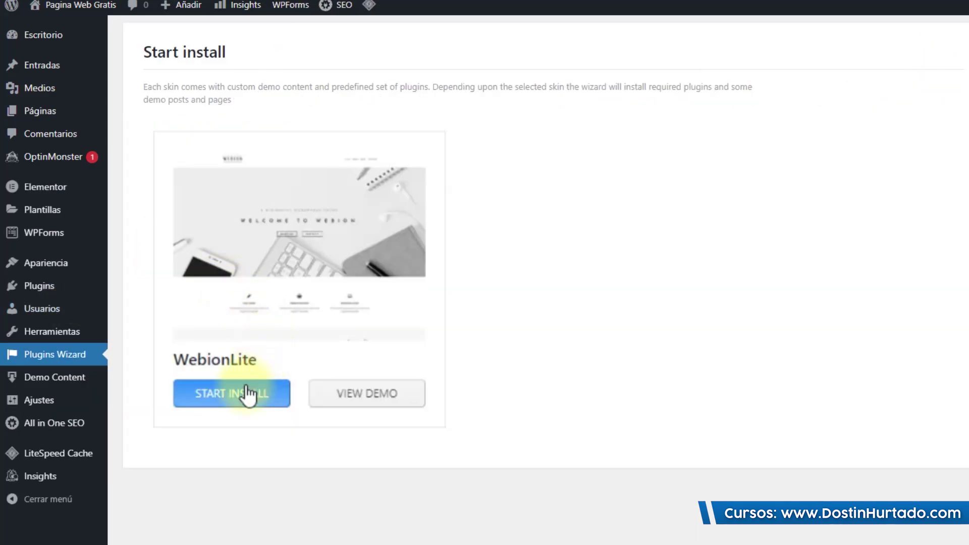
left_click(241, 394)
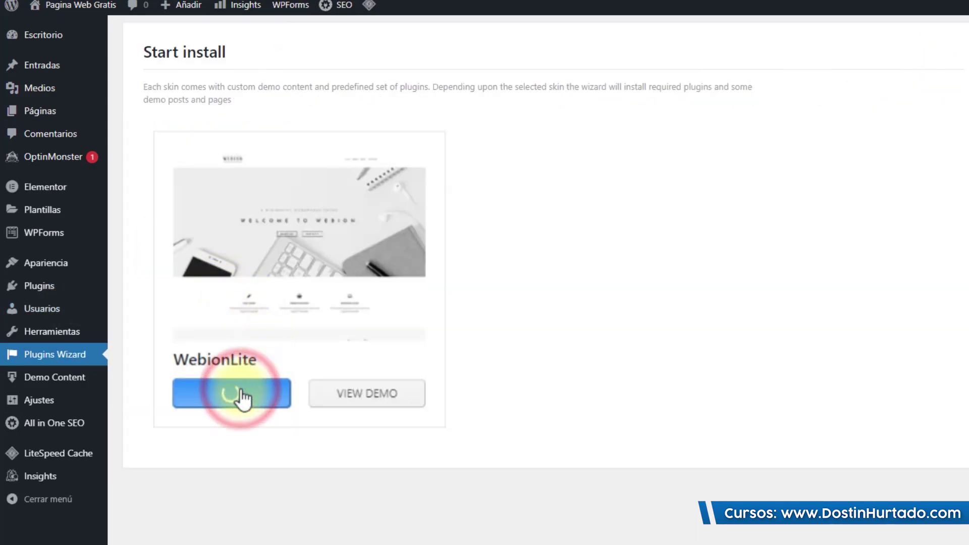
scroll(152, 401, "down", 4)
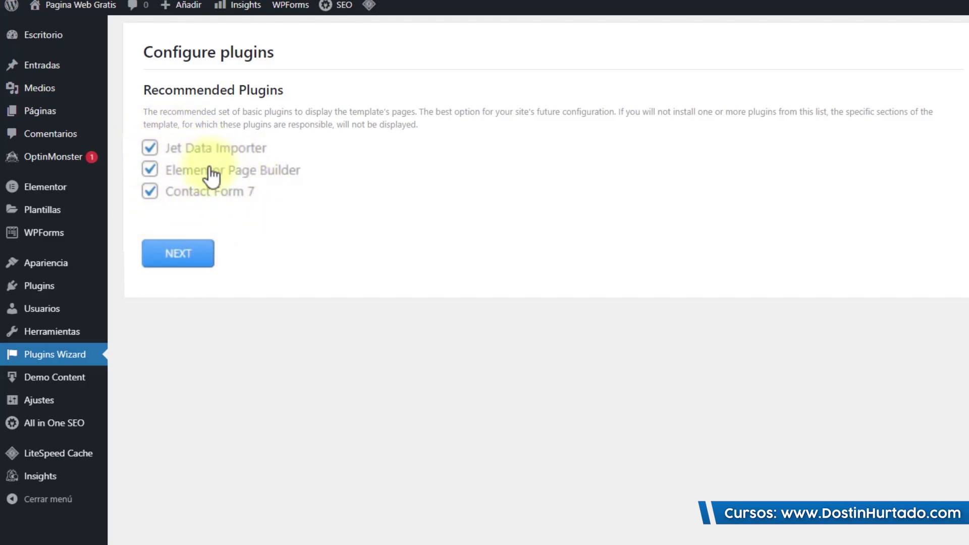
left_click(180, 253)
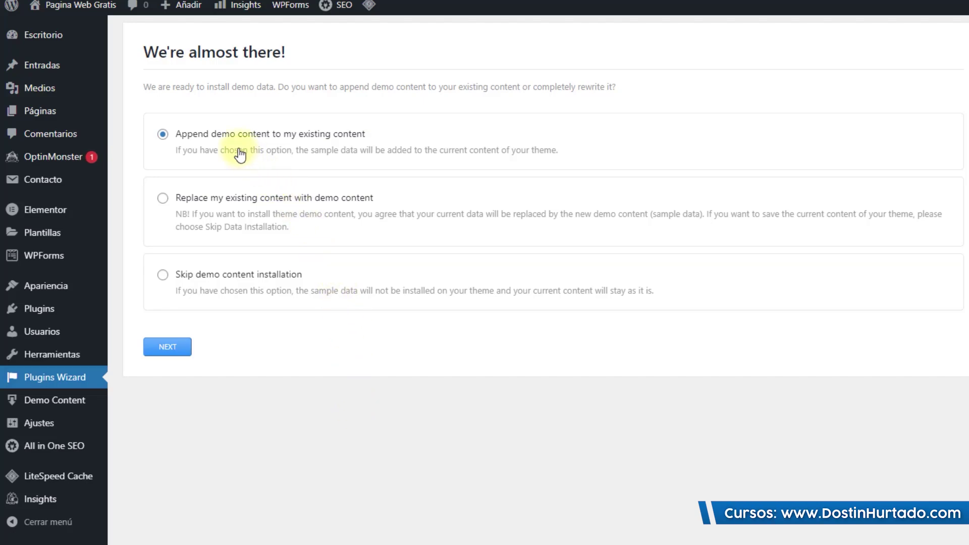
Step: Replace existing content with the Webion demo content, confirming with the account password, then view the site
left_click(191, 201)
left_click(266, 132)
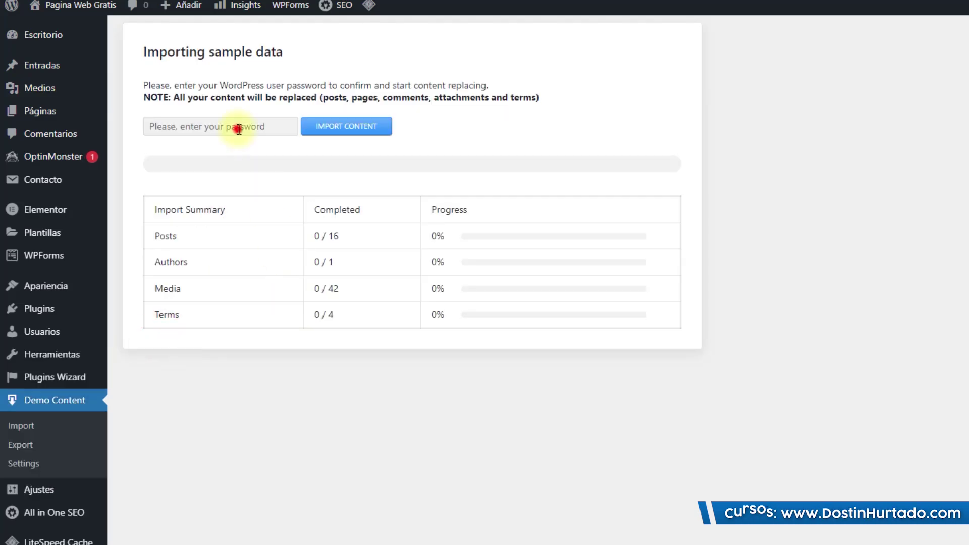
left_click(237, 128)
left_click(211, 161)
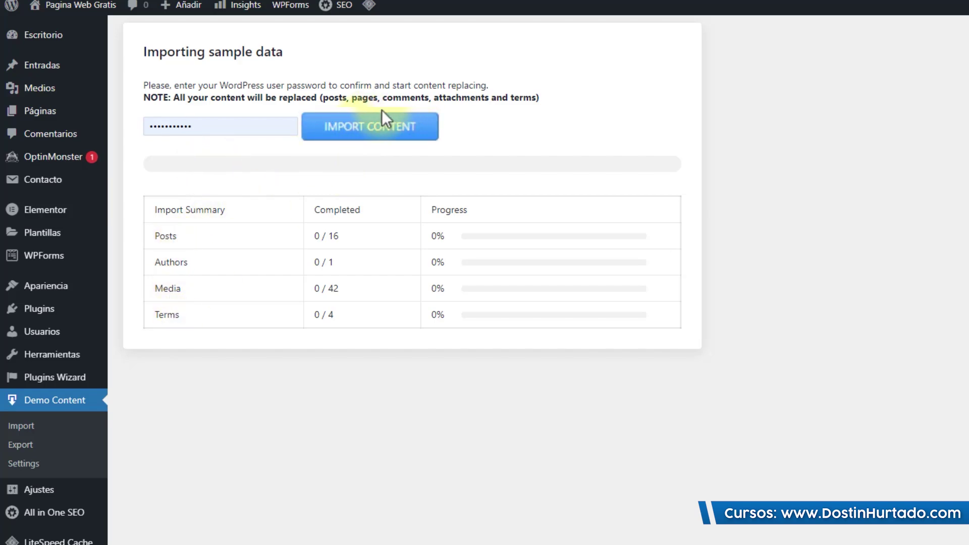
left_click(346, 122)
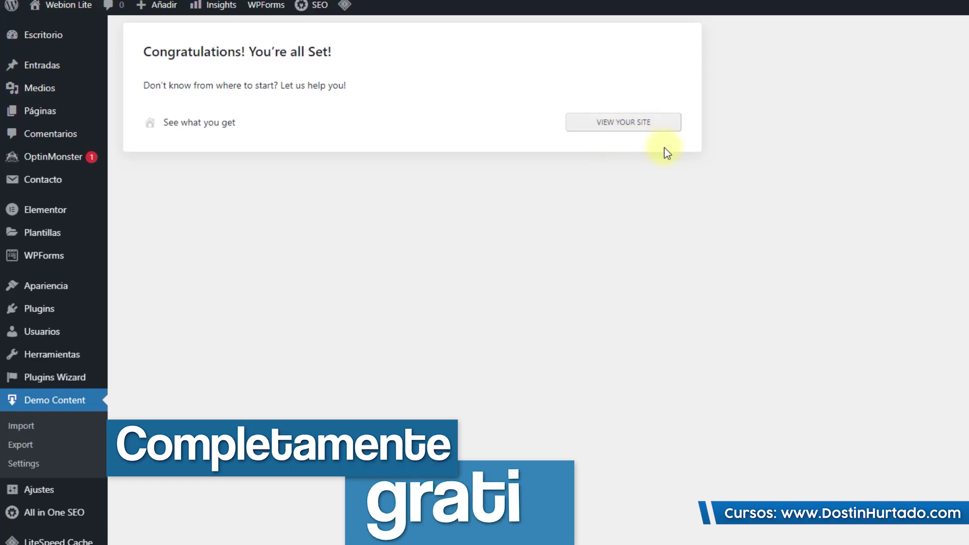
left_click(617, 128)
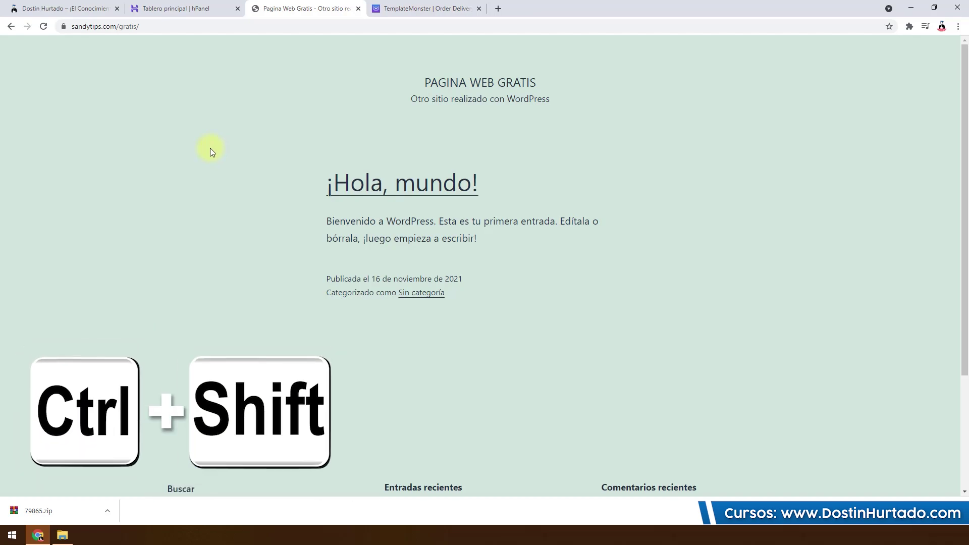
Step: Hard-reload the site tab with Ctrl+Shift+R and scroll through the Webion homepage
key("ctrl+shift+r")
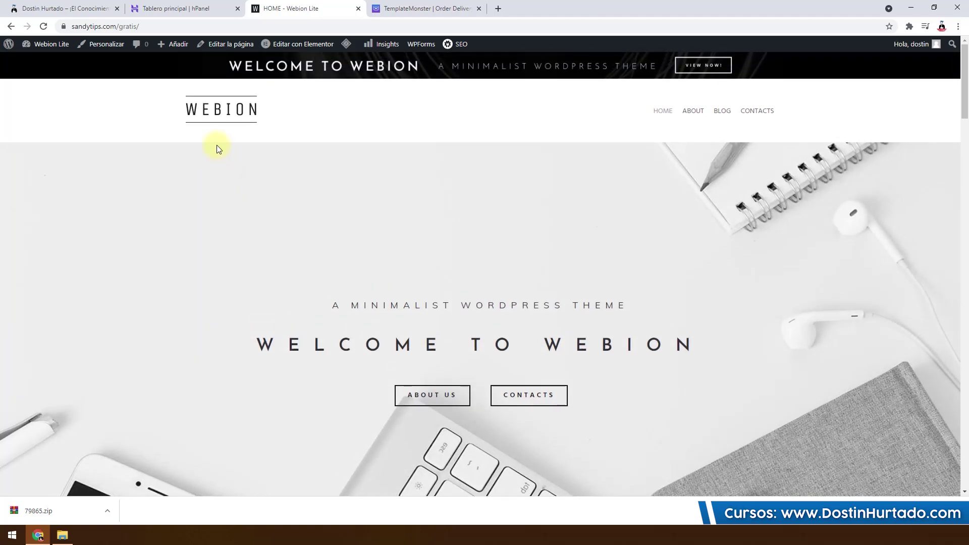
left_click_drag(212, 27, 140, 28)
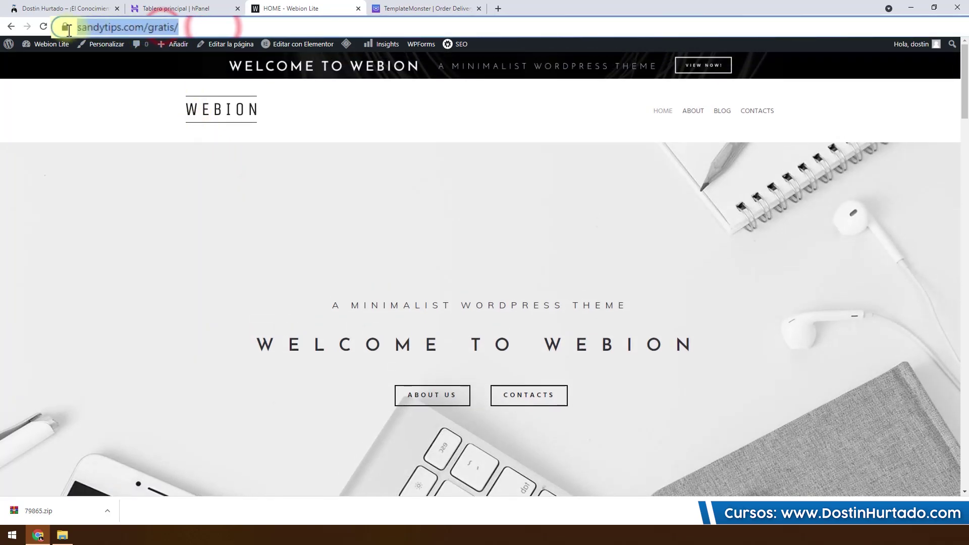
left_click(134, 80)
left_click(132, 139)
scroll(271, 250, "down", 3)
scroll(272, 249, "down", 15)
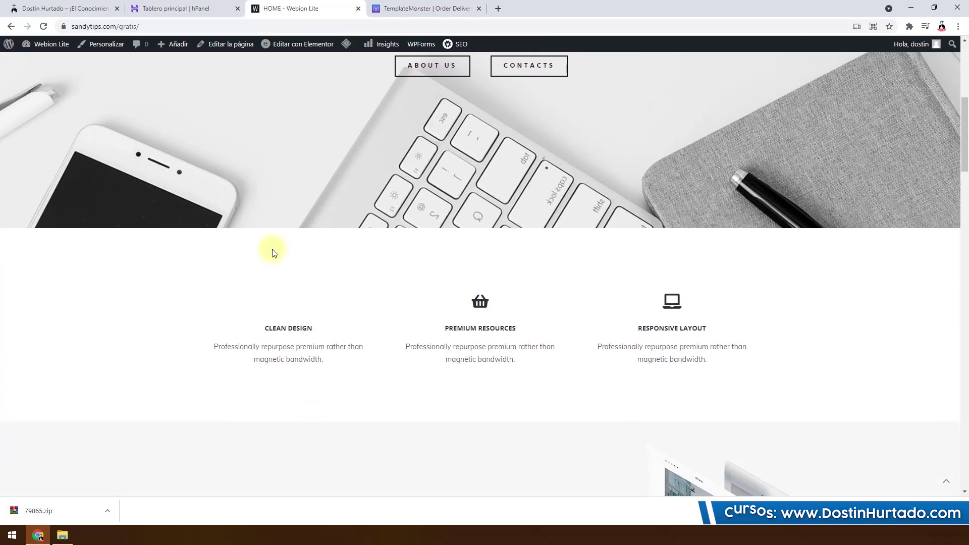
scroll(272, 249, "down", 20)
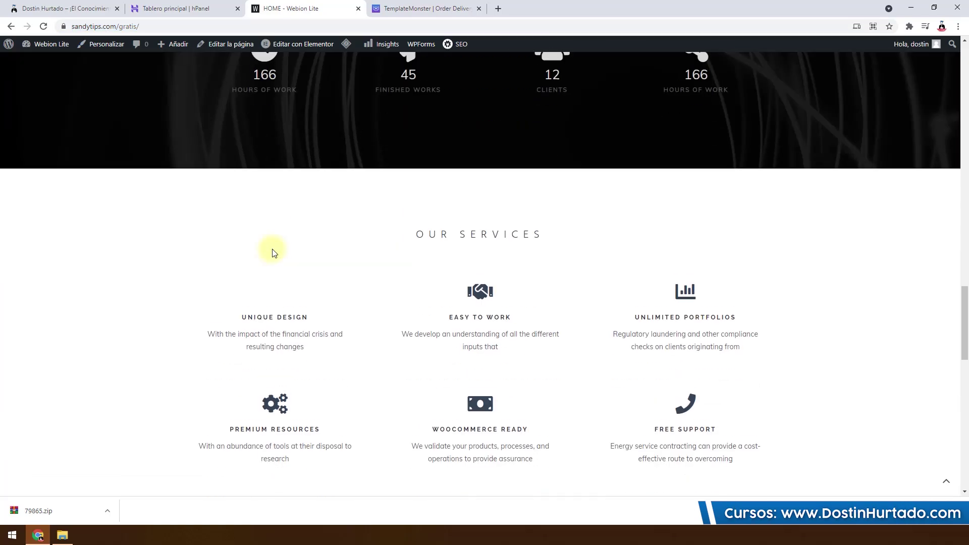
key("Home")
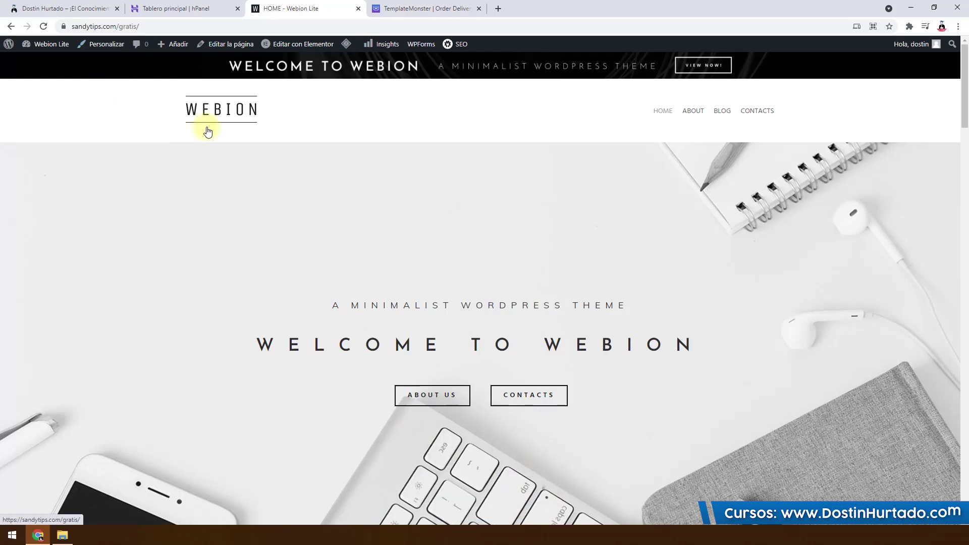
mouse_move(307, 49)
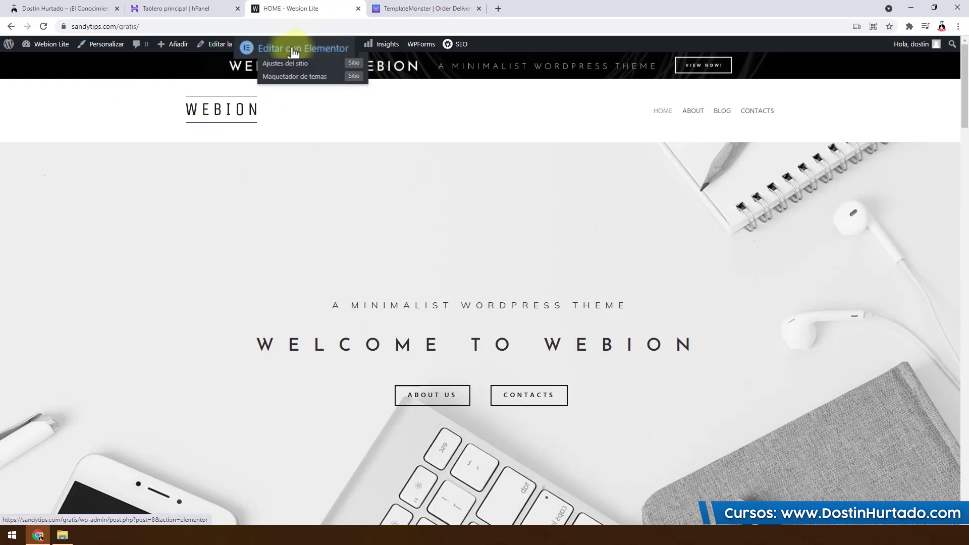
scroll(311, 354, "down", 3)
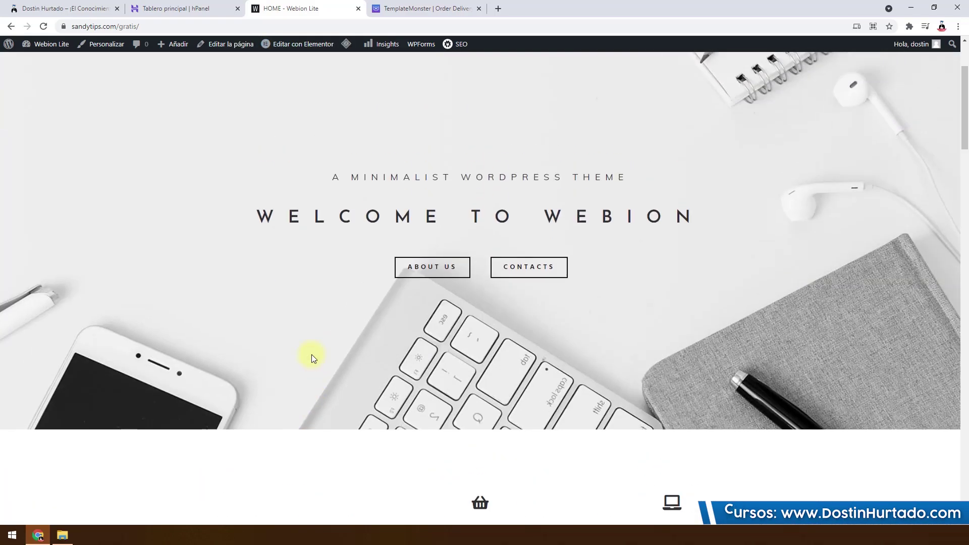
scroll(275, 169, "up", 3)
Step: Open the homepage in Elementor and change the hero heading to 'DOSTIN HURTADO'
left_click(281, 45)
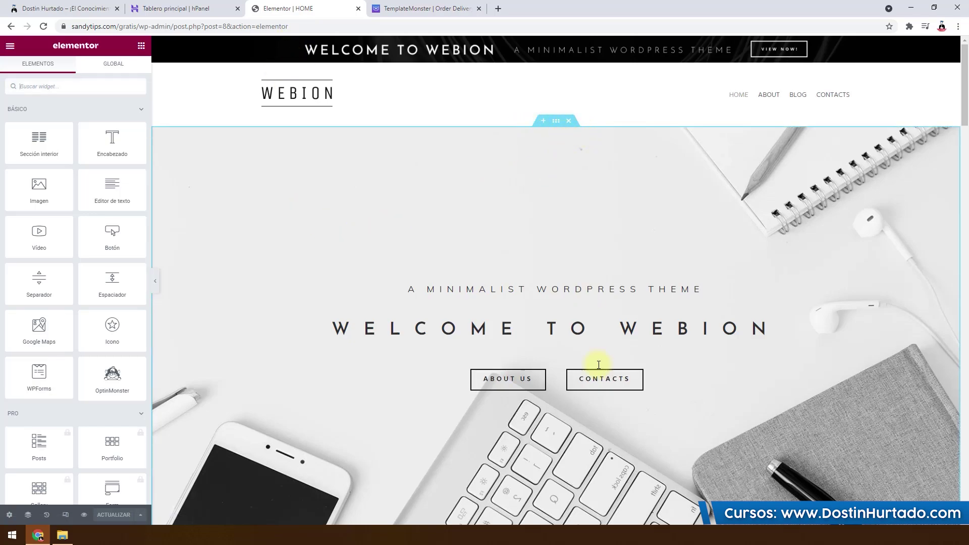
left_click(300, 96)
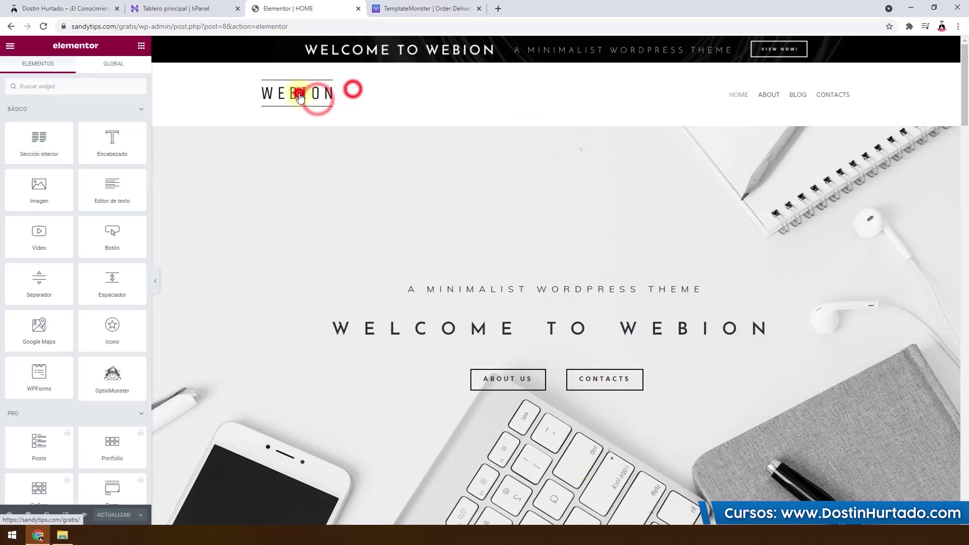
left_click(439, 63)
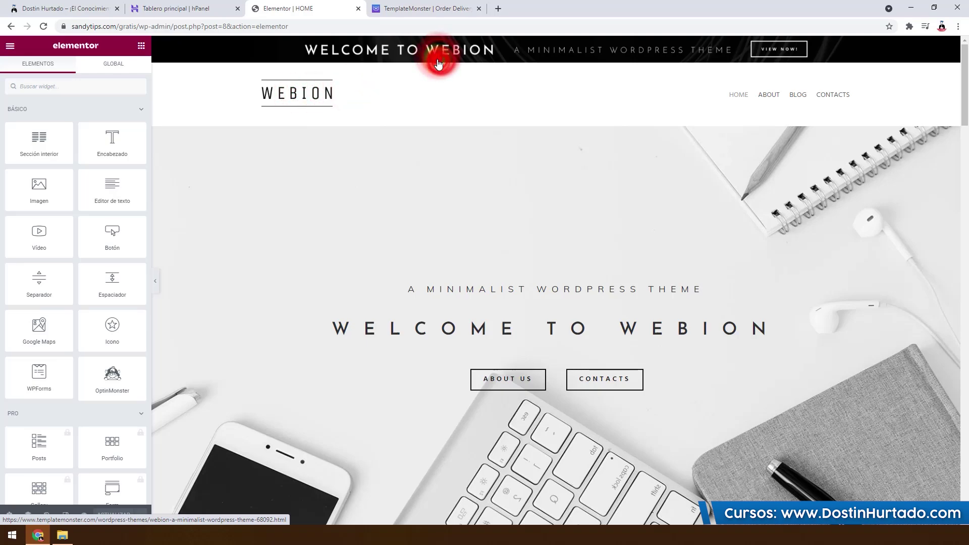
scroll(444, 106, "down", 1)
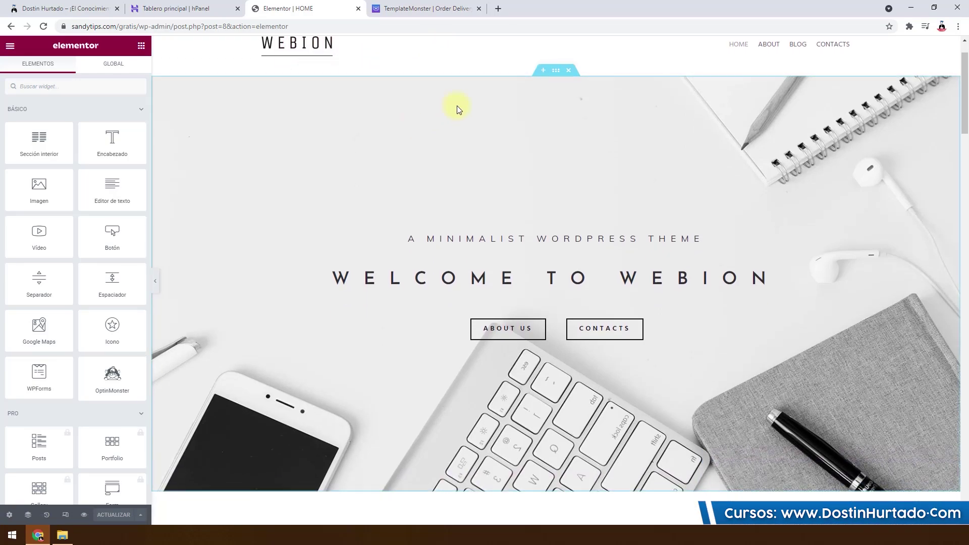
triple_click(561, 278)
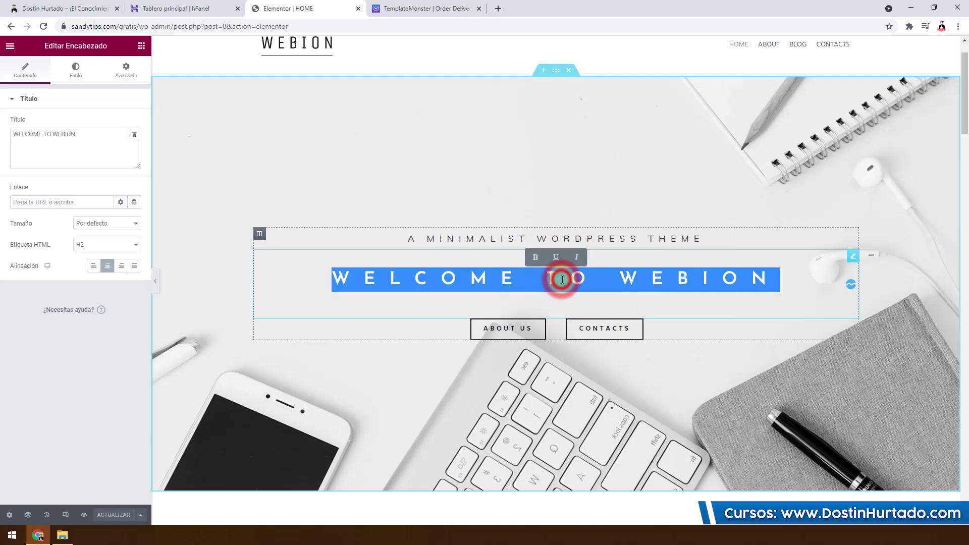
type("DOSTI")
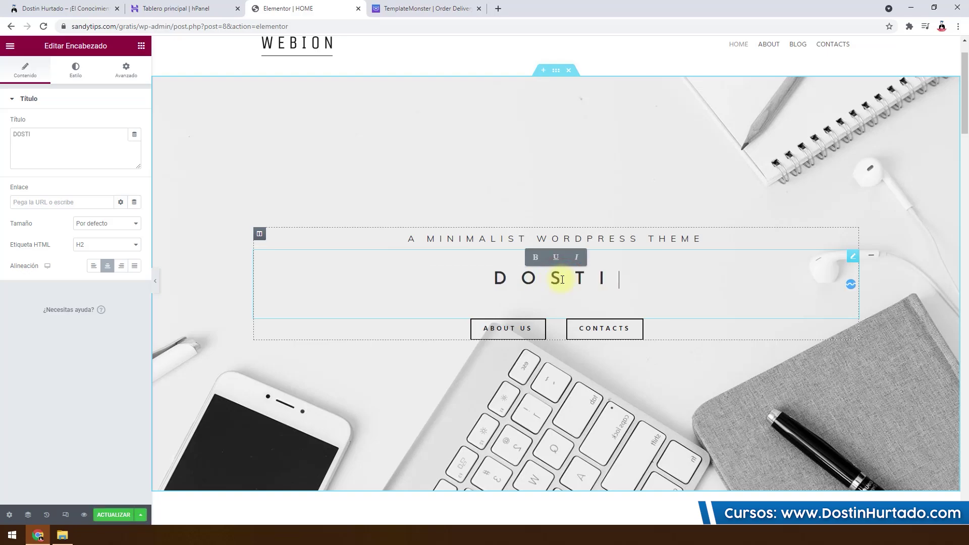
type("N HURTADO")
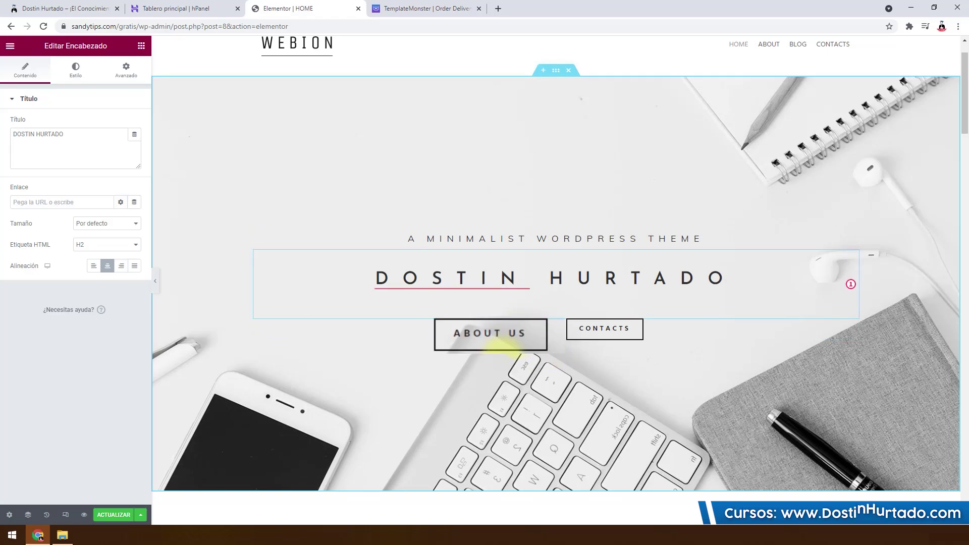
Step: Set the ABOUT US button's link URL to '#'
left_click(544, 332)
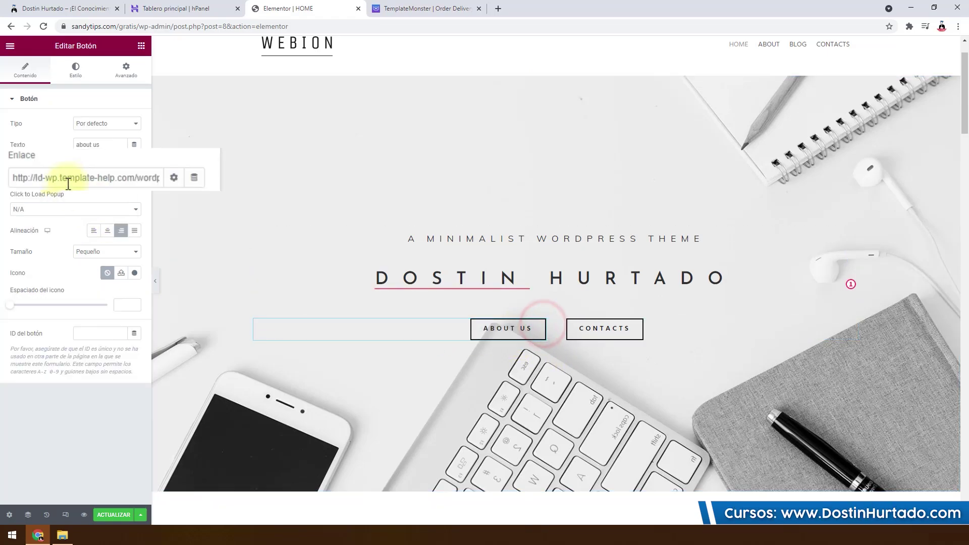
left_click_drag(22, 178, 121, 182)
key("BackSpace")
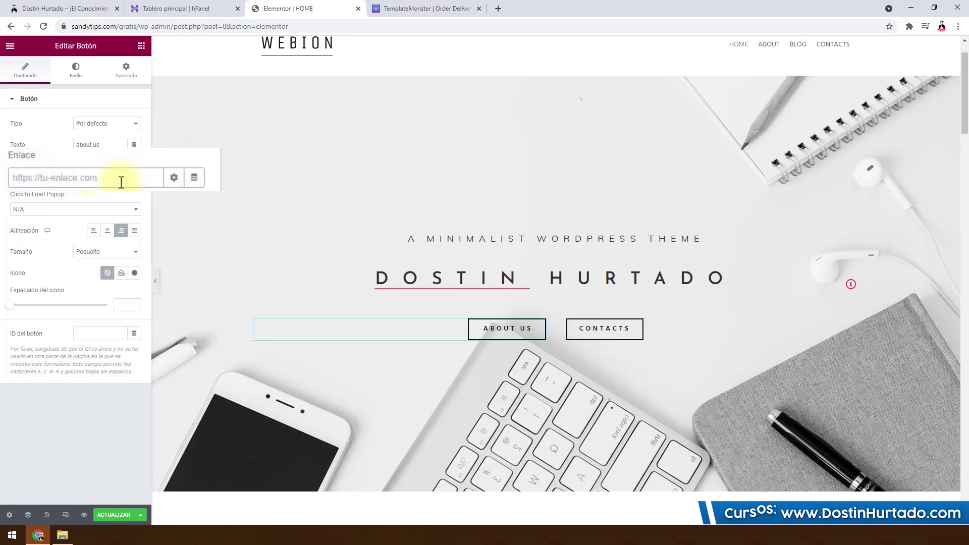
type("#")
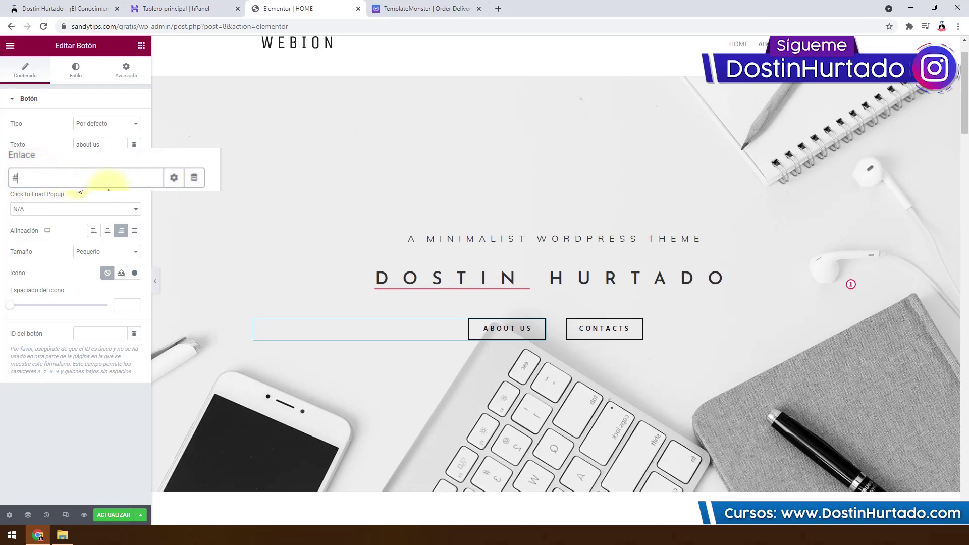
scroll(399, 329, "down", 6)
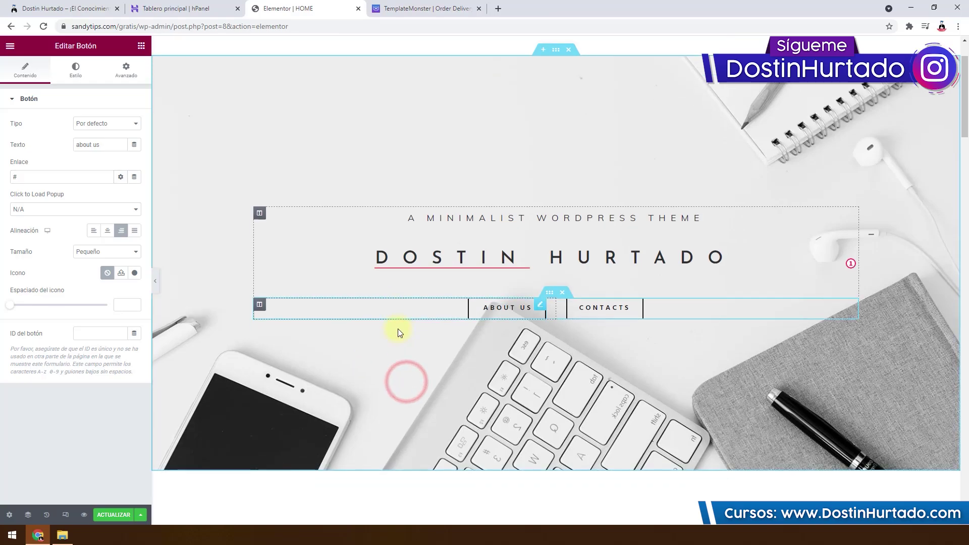
scroll(398, 328, "down", 3)
scroll(407, 303, "up", 4)
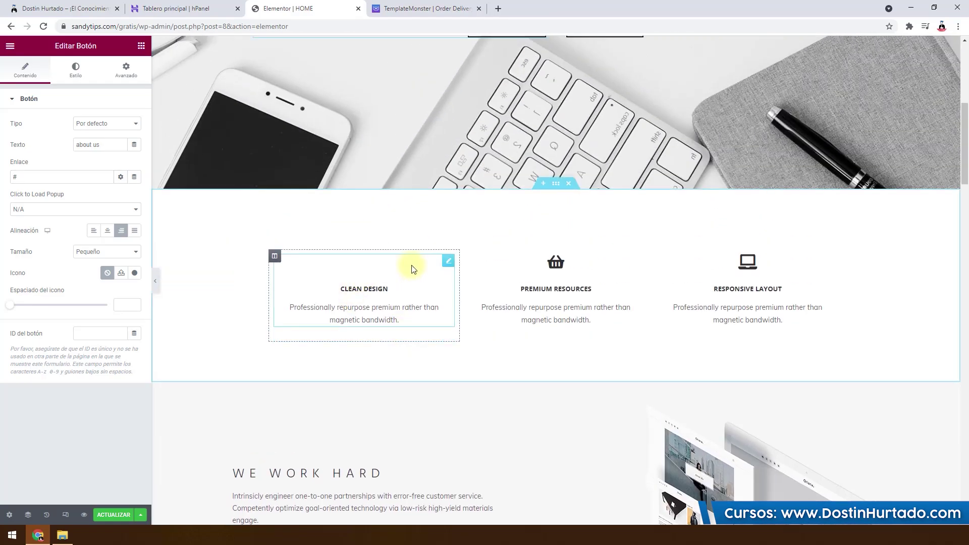
Step: Swap the Premium Resources box's shopping-basket icon for the Signal bars icon from the library
left_click(570, 265)
mouse_move(57, 183)
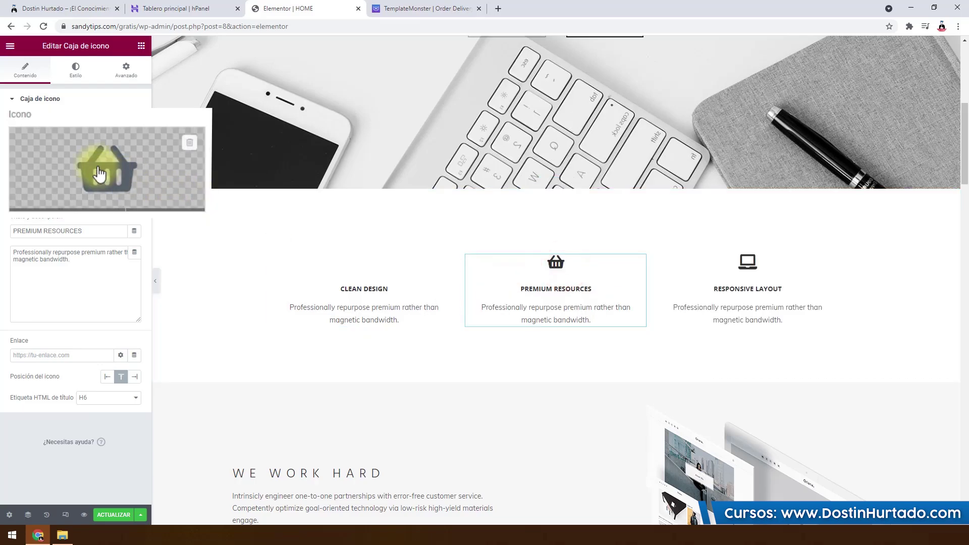
left_click(78, 198)
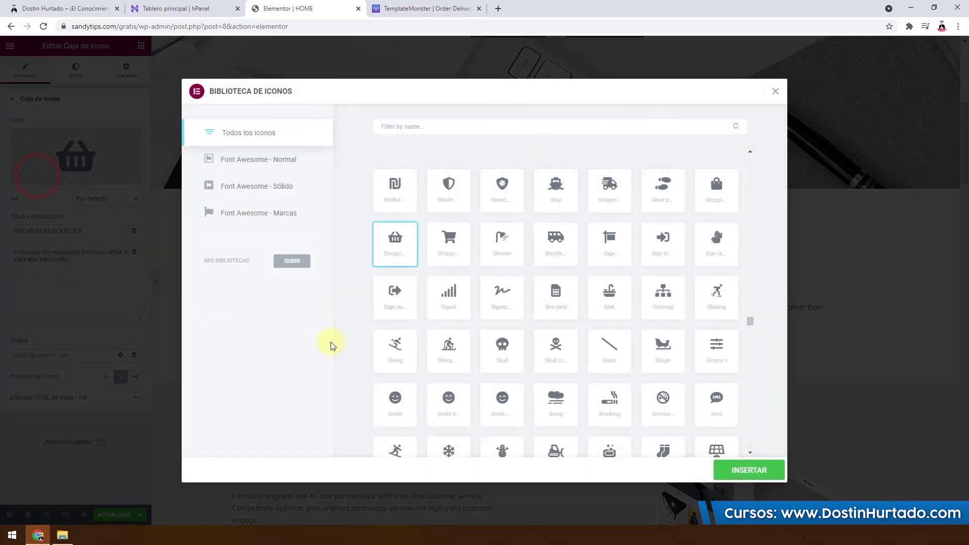
left_click(455, 305)
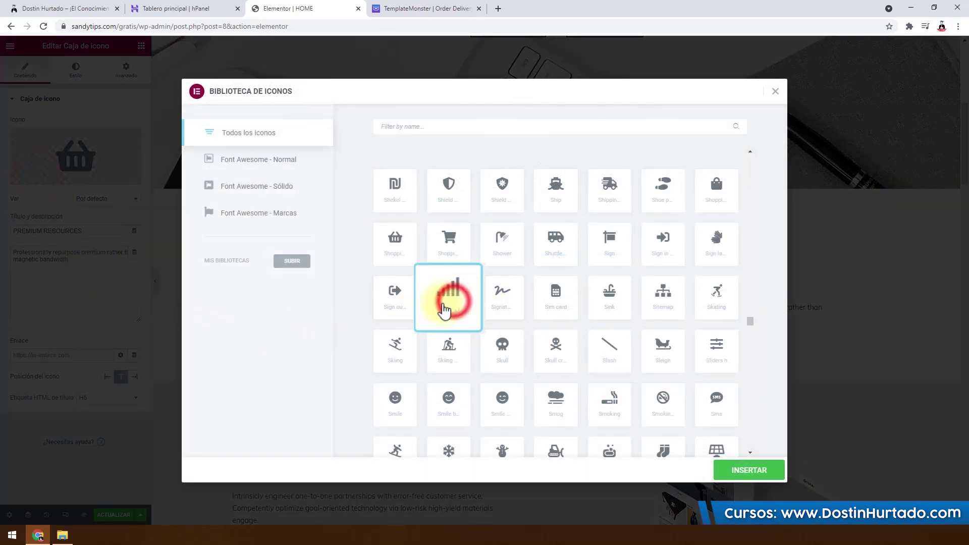
left_click(754, 484)
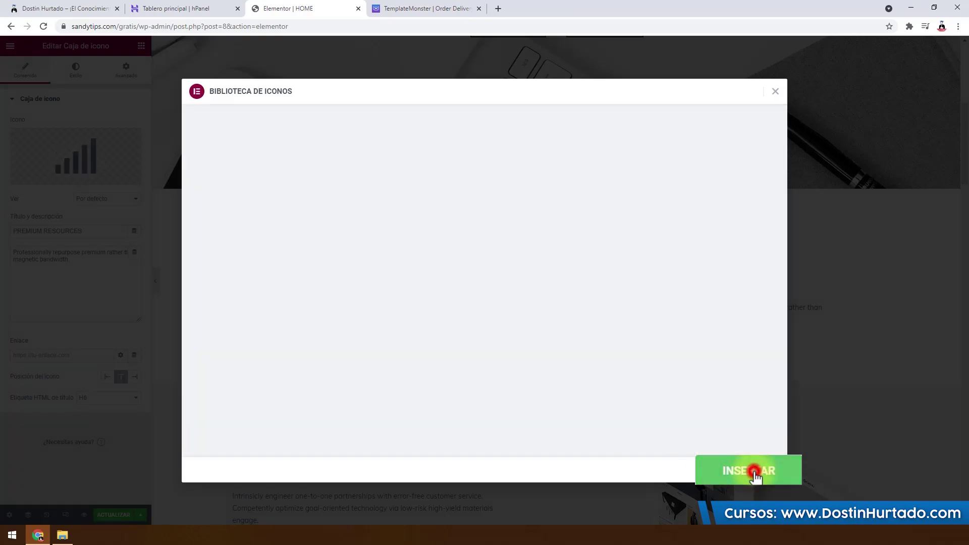
scroll(560, 350, "down", 8)
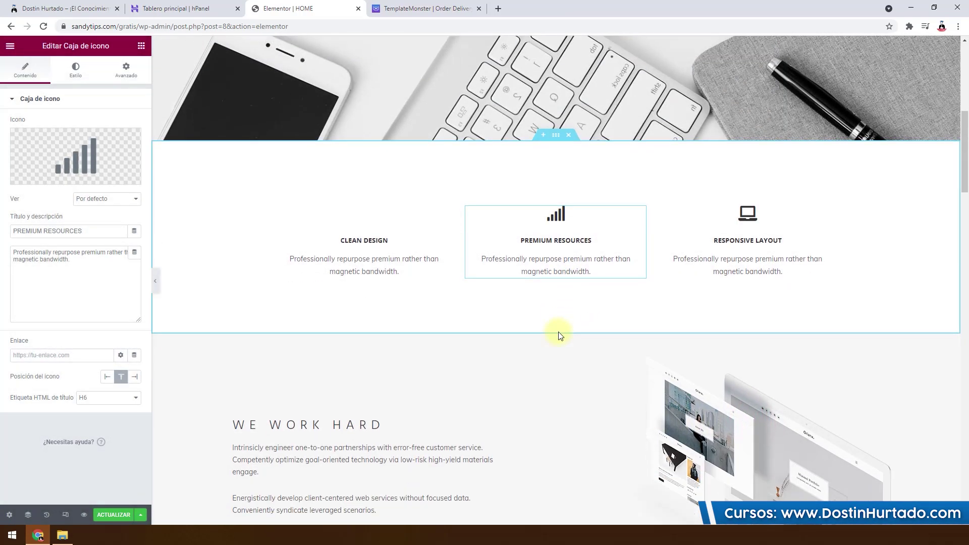
scroll(529, 310, "down", 2)
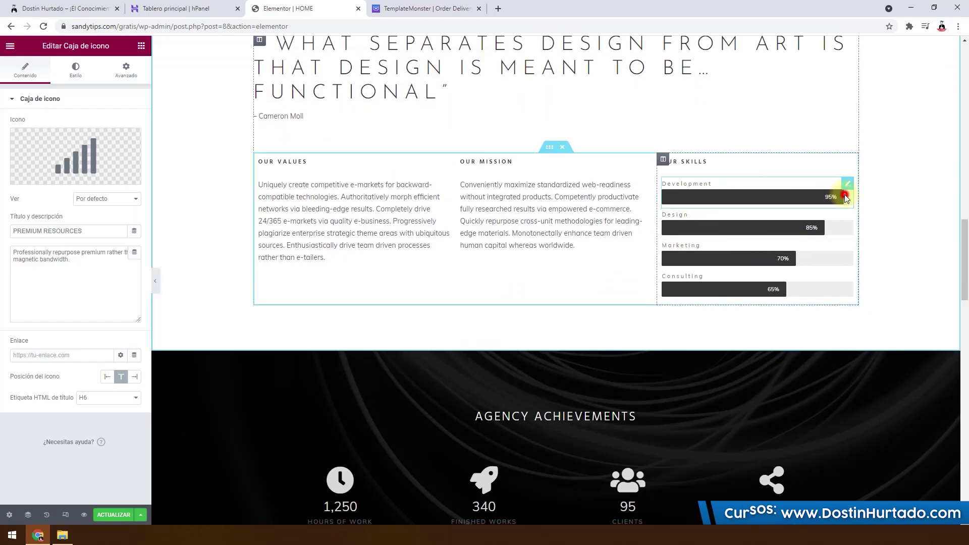
Step: Change the Development progress bar in Our Skills from 95% to 80%
left_click(846, 196)
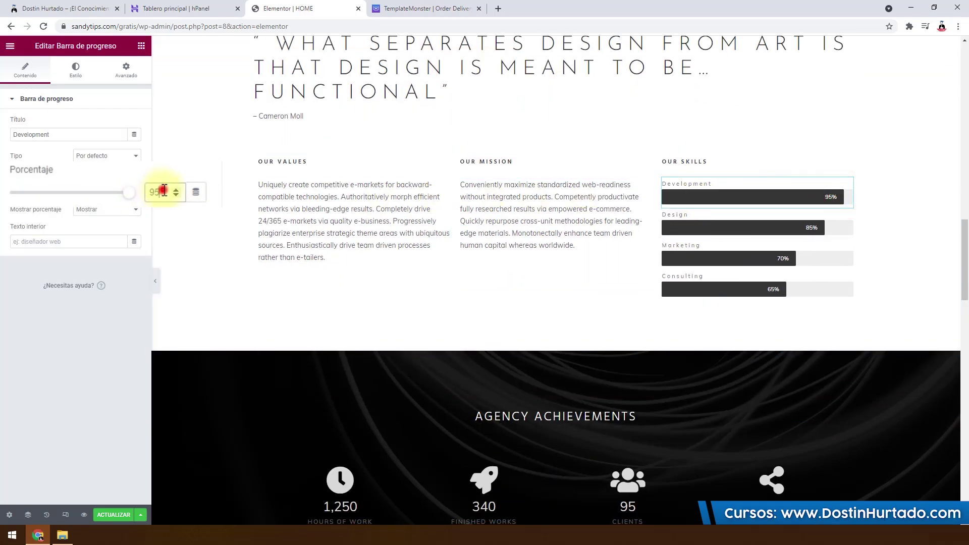
key("BackSpace")
key("BackSpace")
type("80")
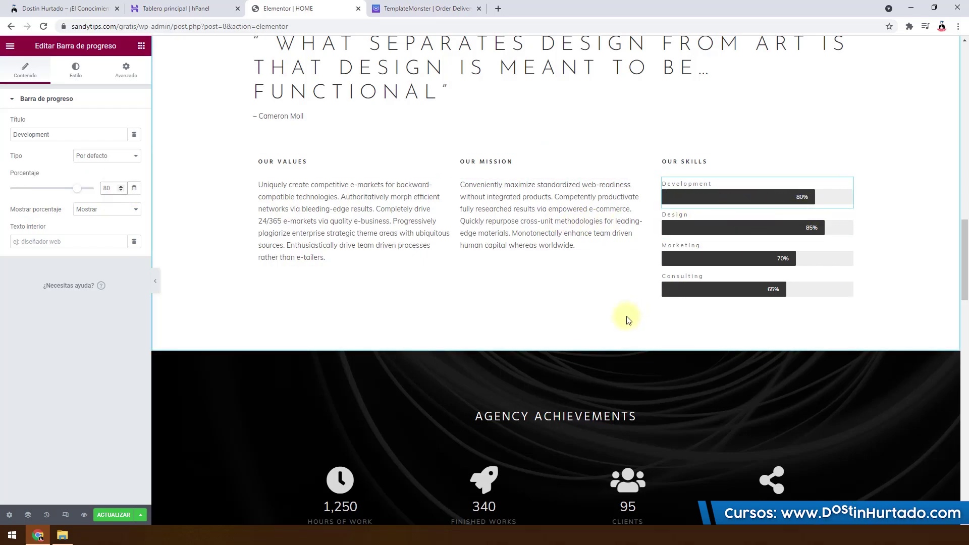
scroll(626, 317, "down", 8)
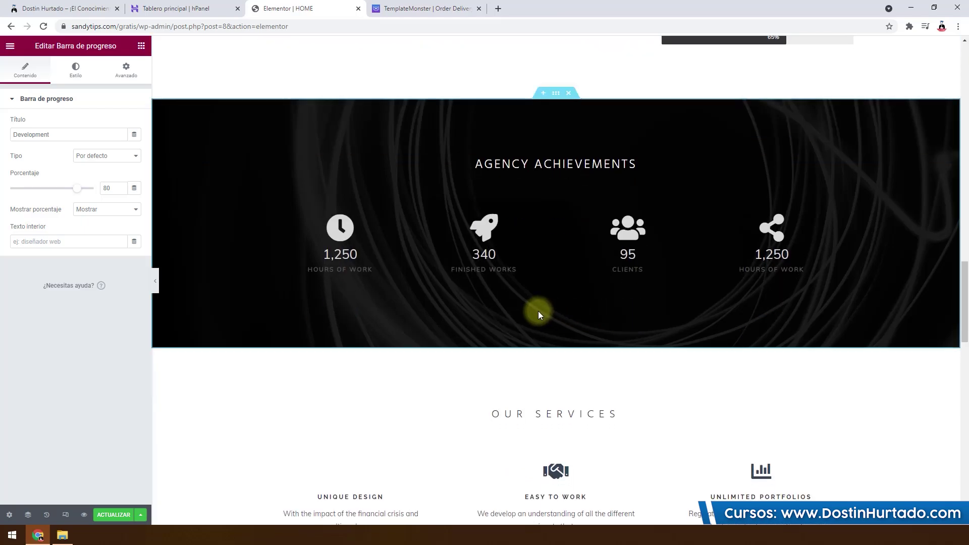
scroll(544, 317, "down", 17)
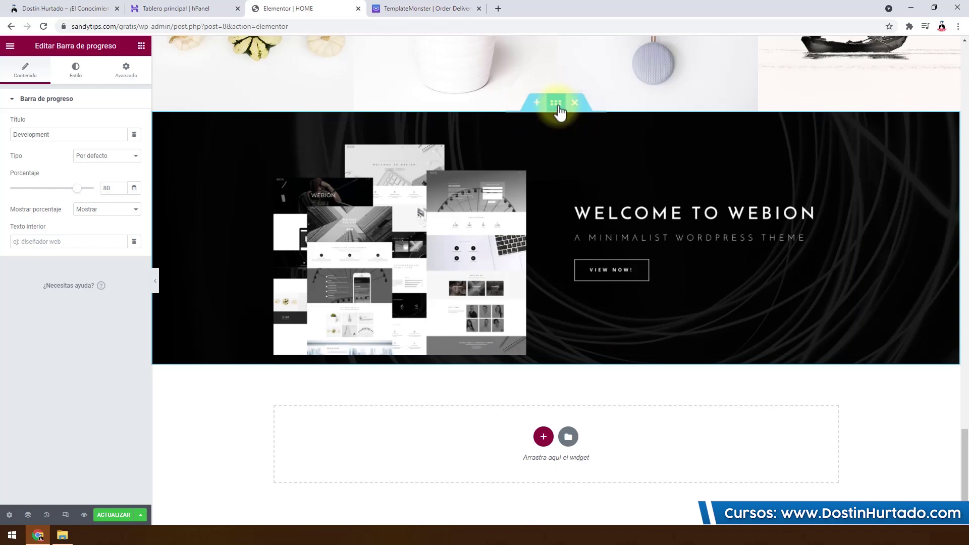
Step: Give the Welcome to Webion section a red background colour
left_click(558, 104)
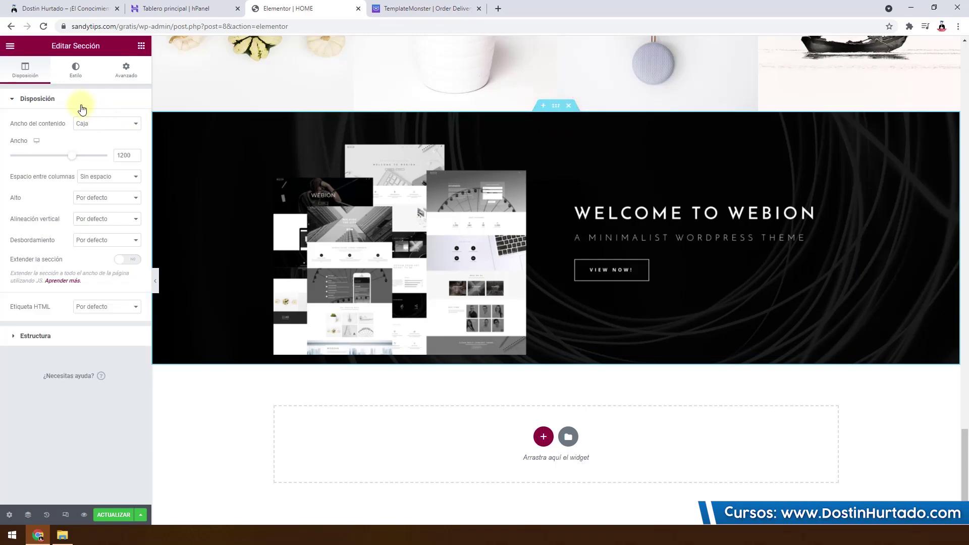
left_click(74, 81)
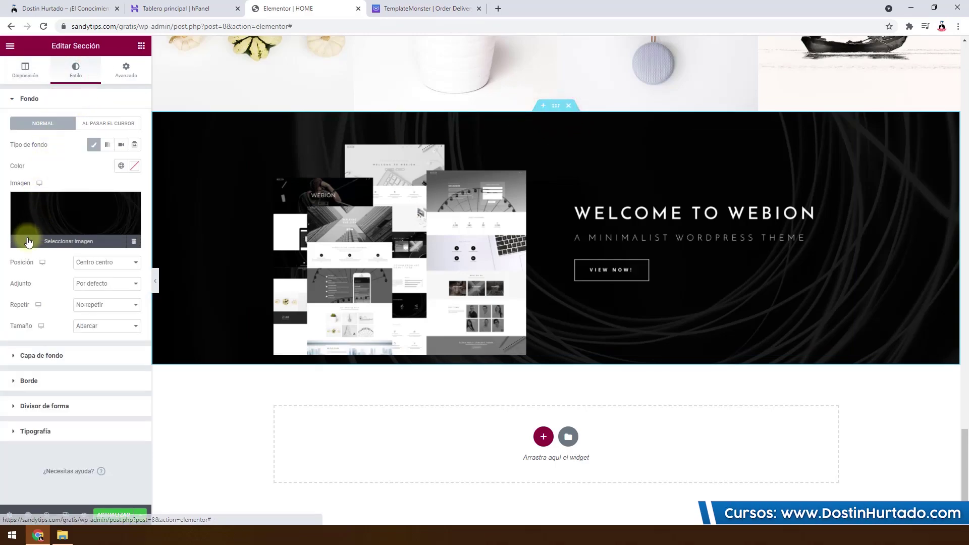
left_click(134, 167)
left_click(100, 170)
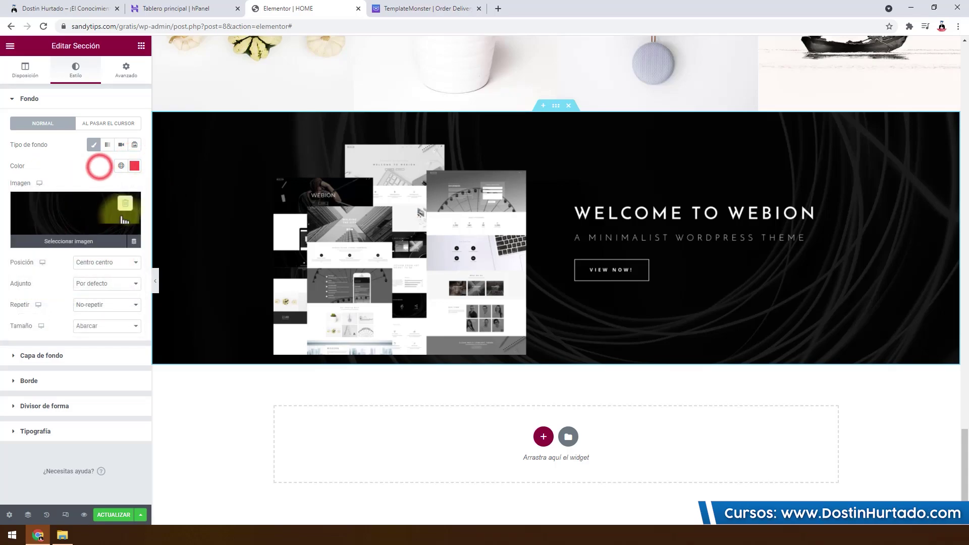
Step: Re-insert banner-bottom.png from the media library as the section's background image
left_click(128, 204)
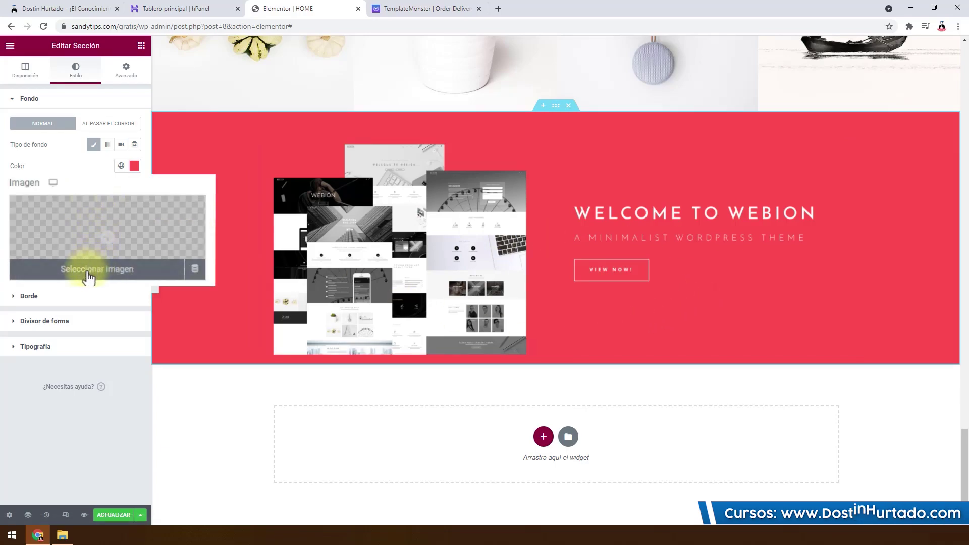
left_click(87, 270)
left_click(238, 86)
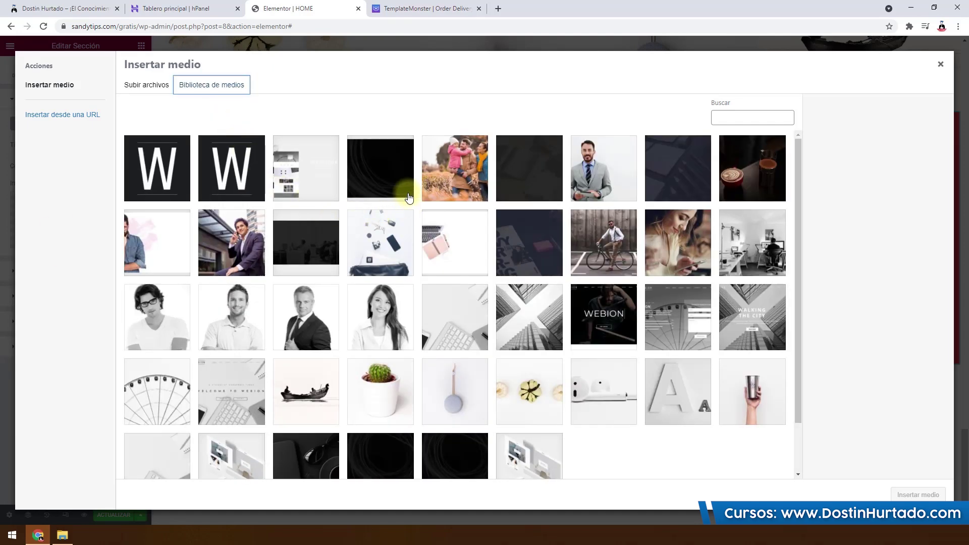
left_click(394, 174)
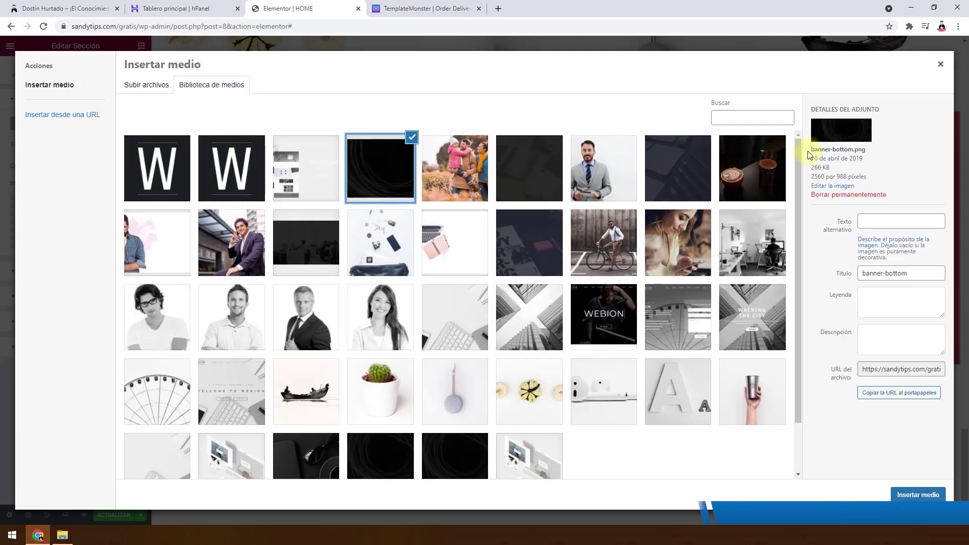
left_click(896, 495)
scroll(356, 327, "down", 3)
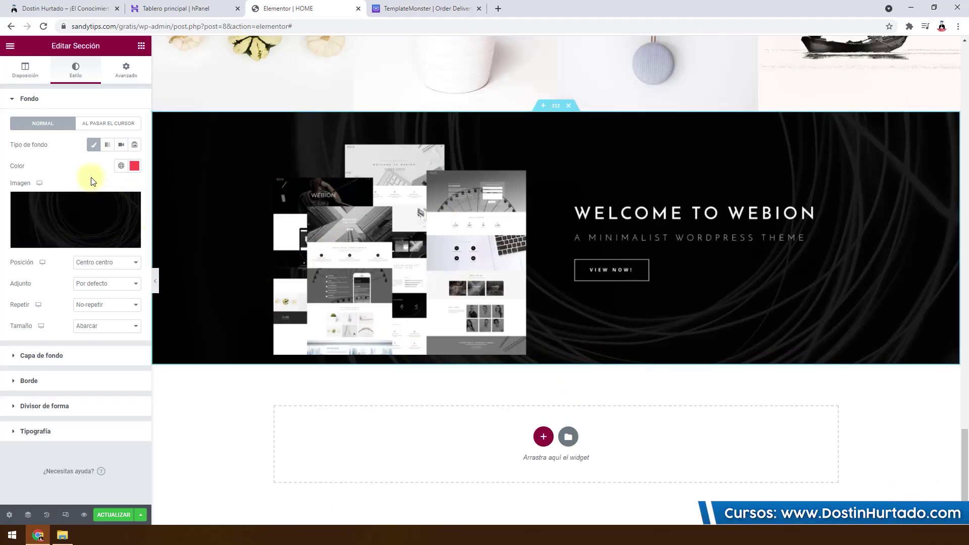
scroll(390, 401, "down", 1)
scroll(389, 400, "up", 10)
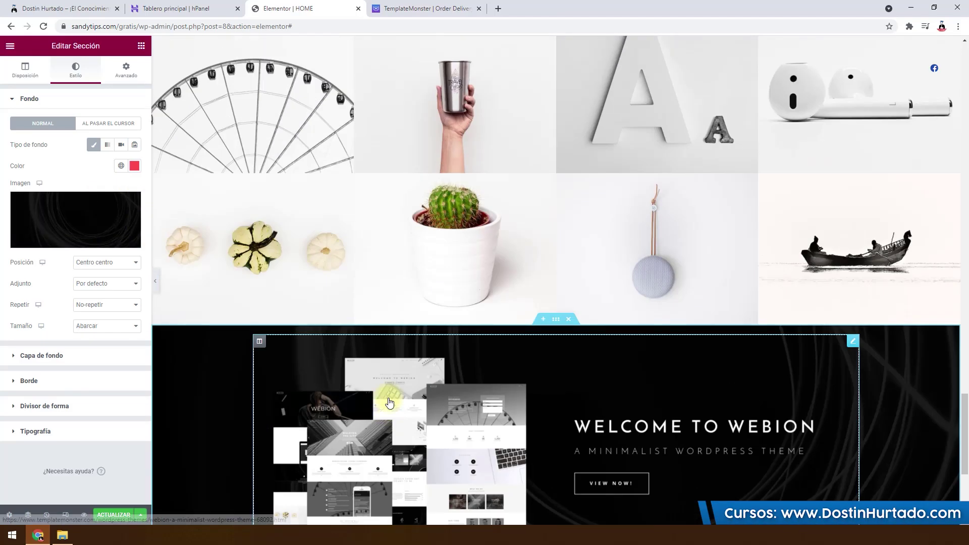
scroll(389, 398, "up", 10)
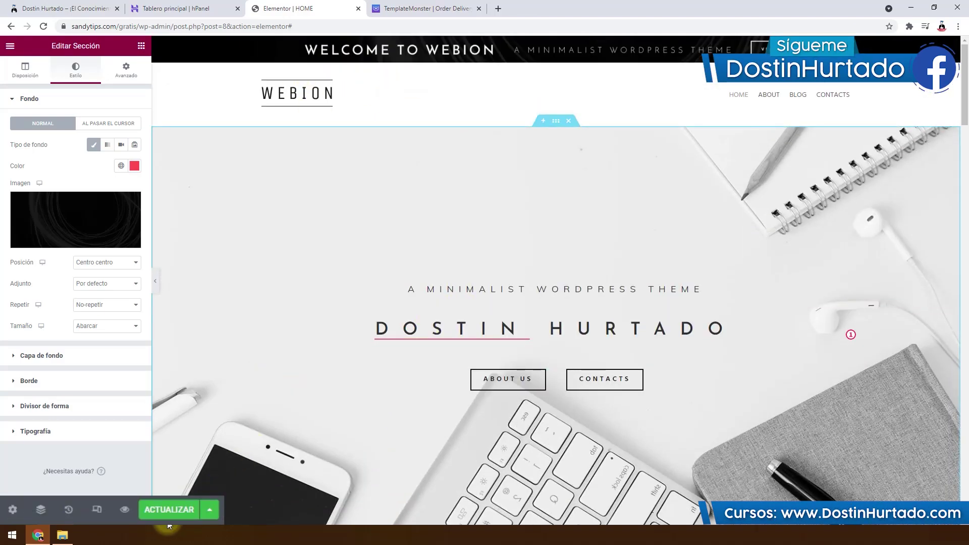
Step: Save the homepage and exit Elementor back to the WordPress editor
left_click(125, 515)
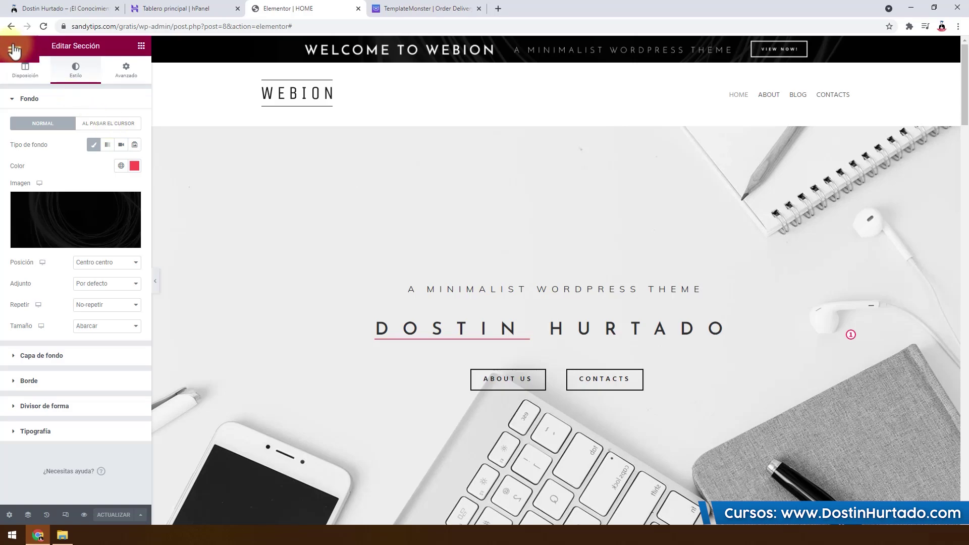
left_click(14, 50)
left_click(74, 225)
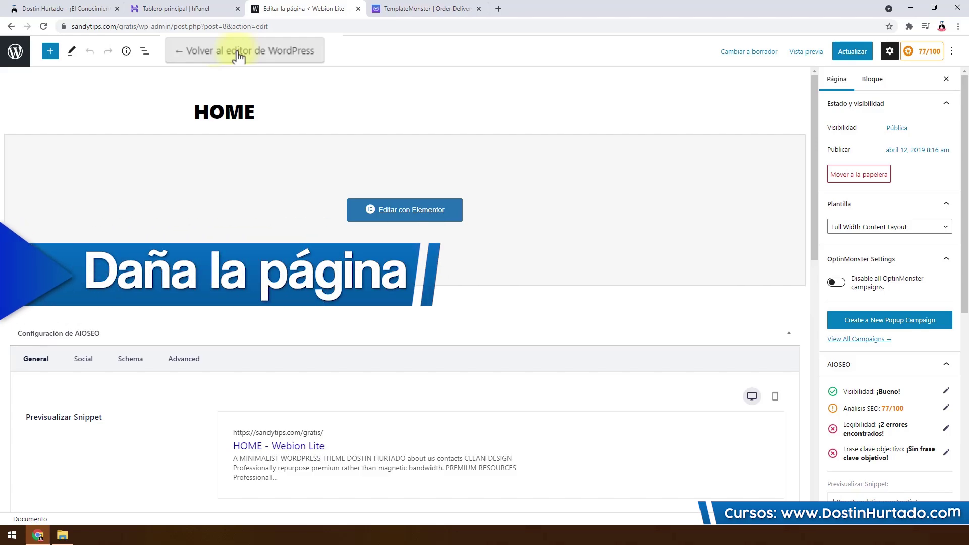
Step: Open the live Webion Lite site in a new tab and launch its theme Customizer
left_click(21, 56)
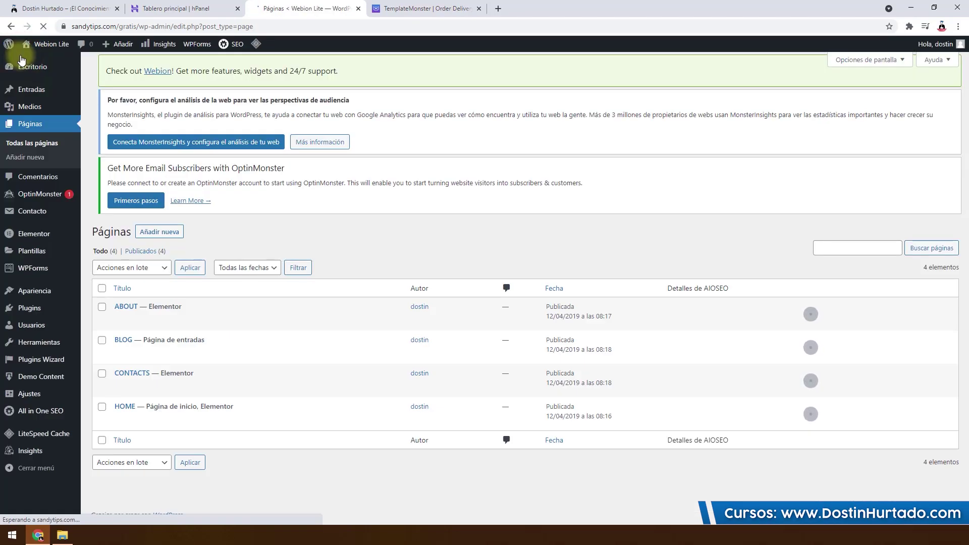
mouse_move(37, 45)
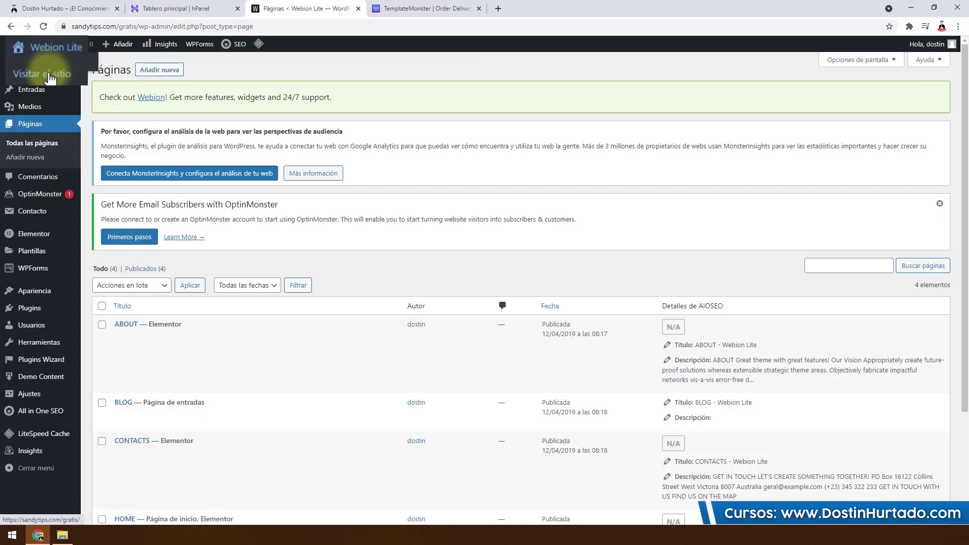
middle_click(50, 76)
left_click(402, 10)
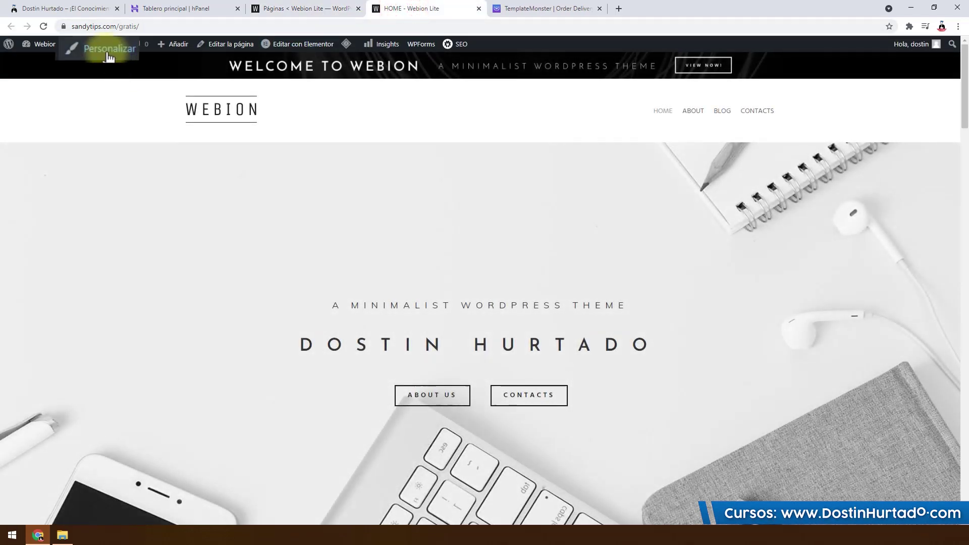
left_click(114, 49)
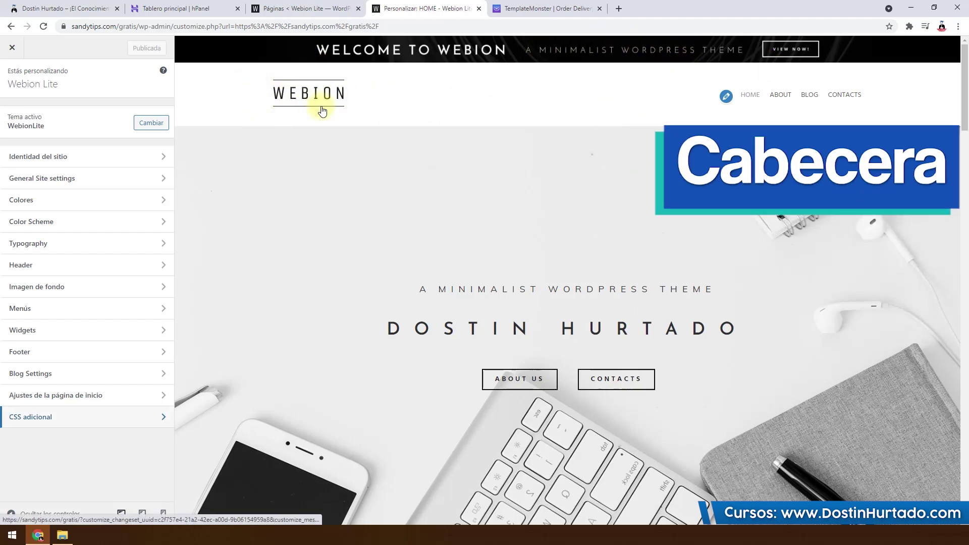
Step: Upload Logo_peque.png and set it as the site logo under Site Identity
left_click(62, 156)
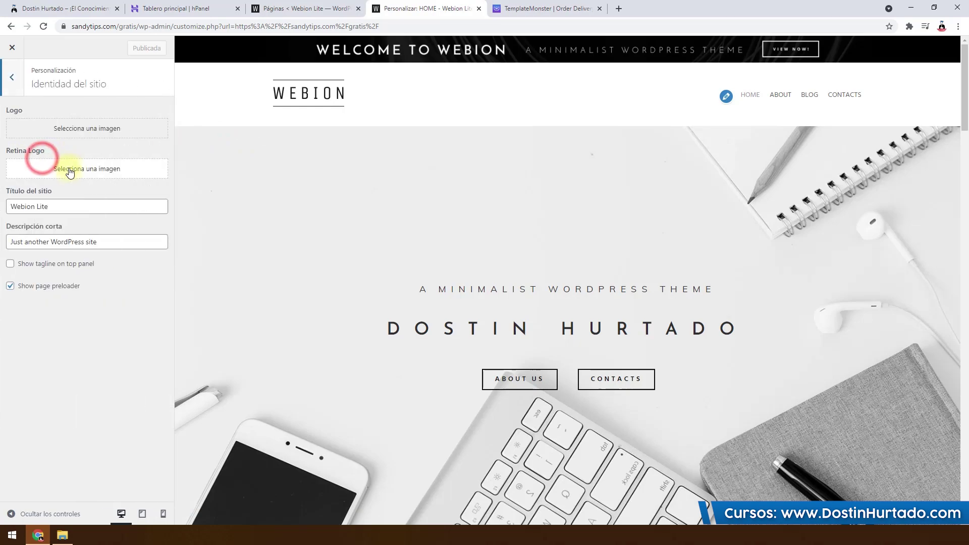
left_click(135, 135)
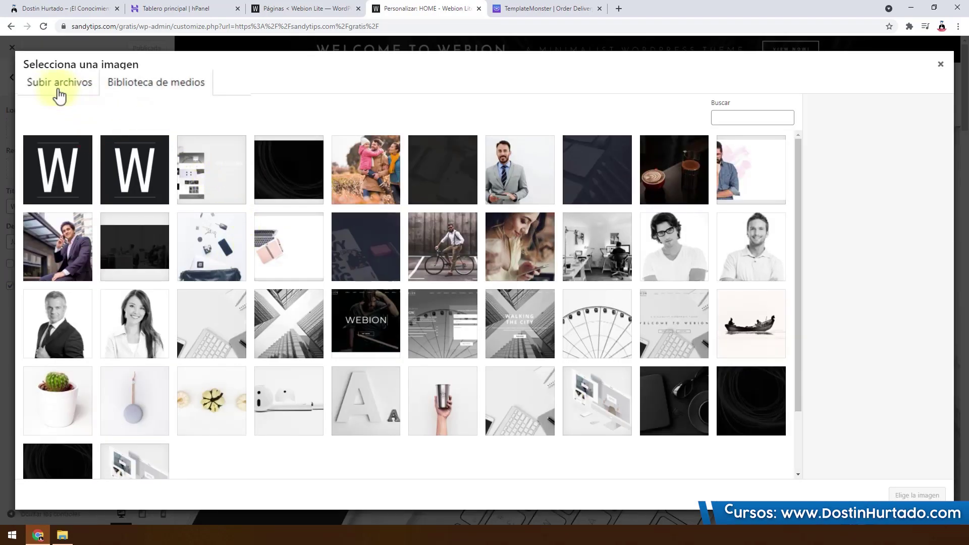
left_click(43, 84)
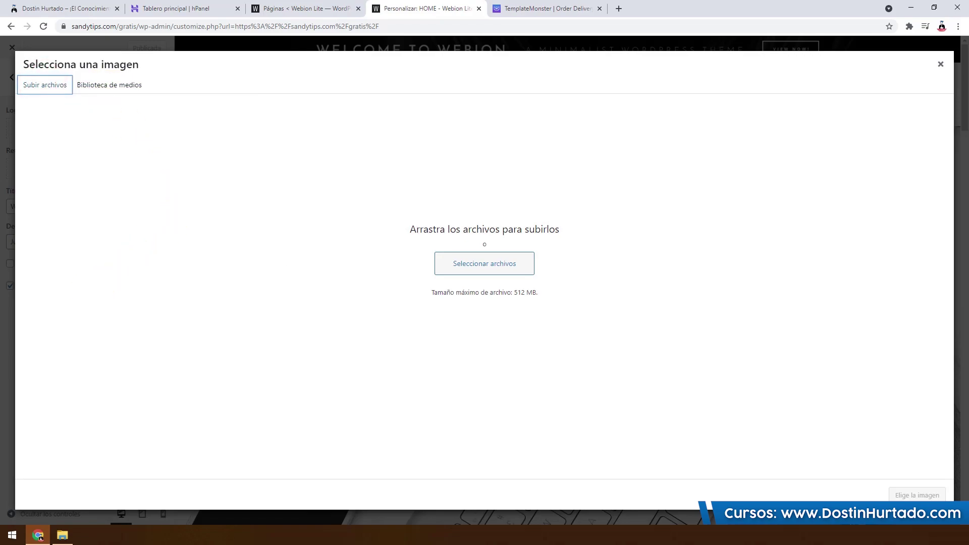
left_click_drag(967, 227, 566, 220)
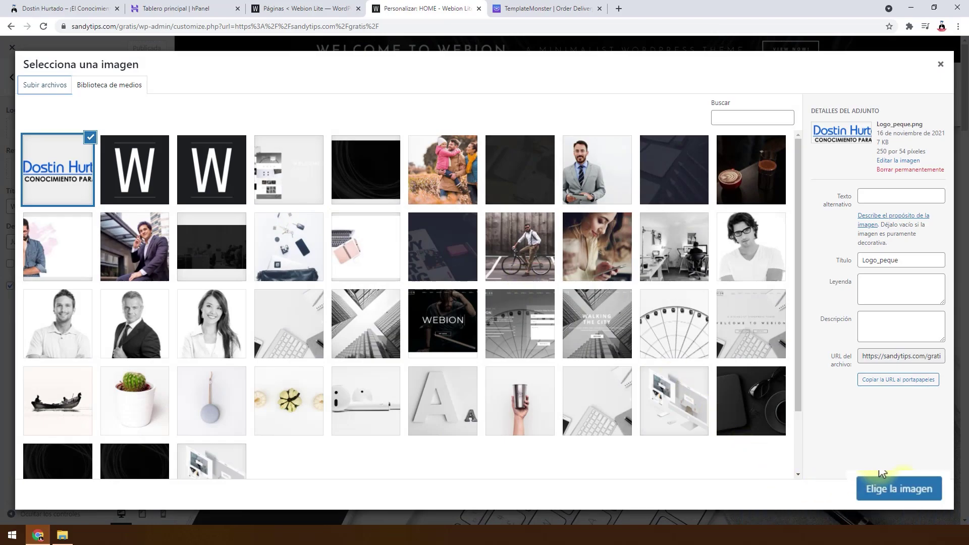
left_click(924, 495)
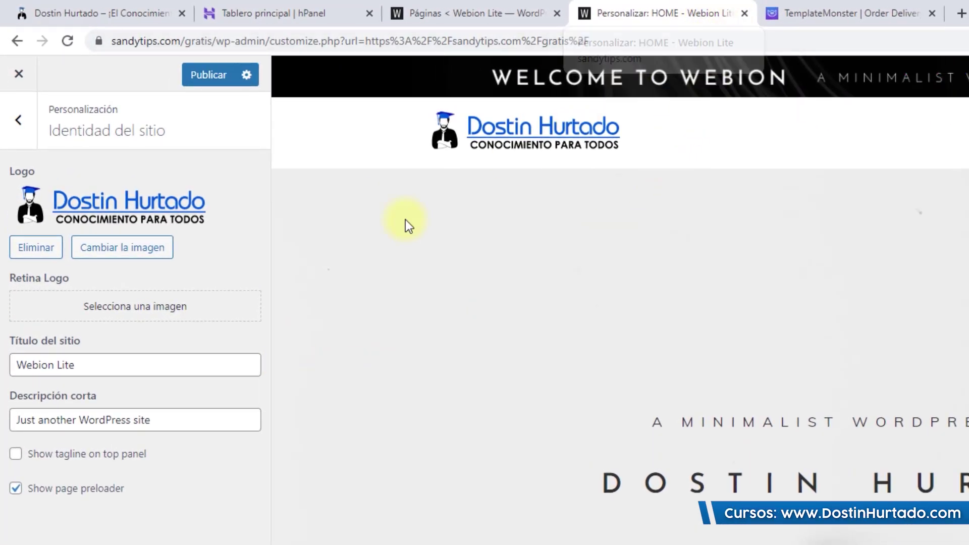
Step: Replace the site title 'Webion Lite' with the new name and publish
left_click(92, 359)
triple_click(92, 358)
type("dOSTIN")
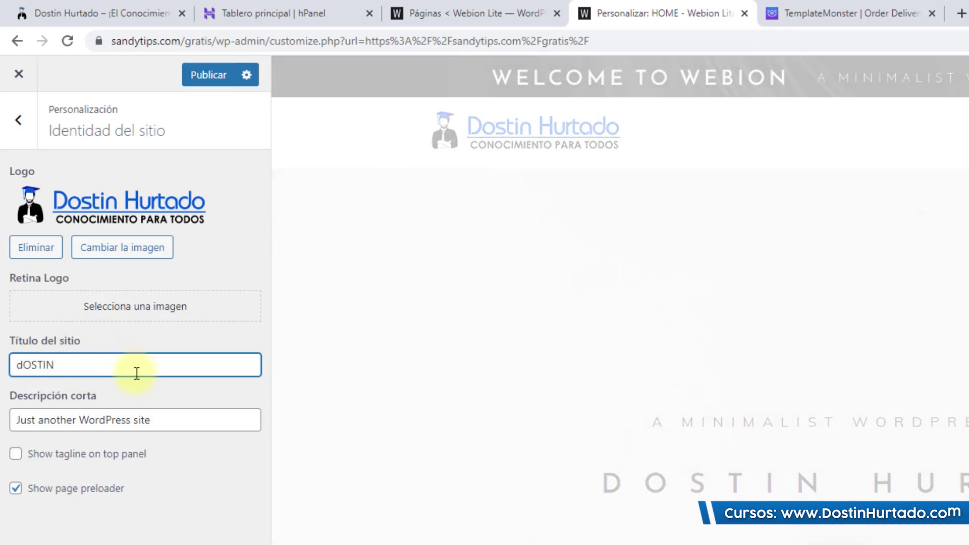
left_click(389, 364)
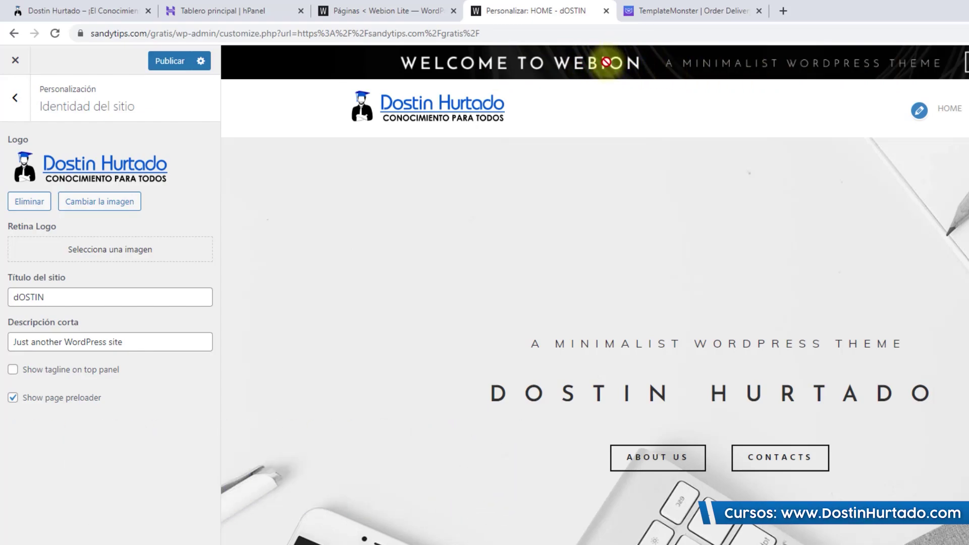
left_click(156, 61)
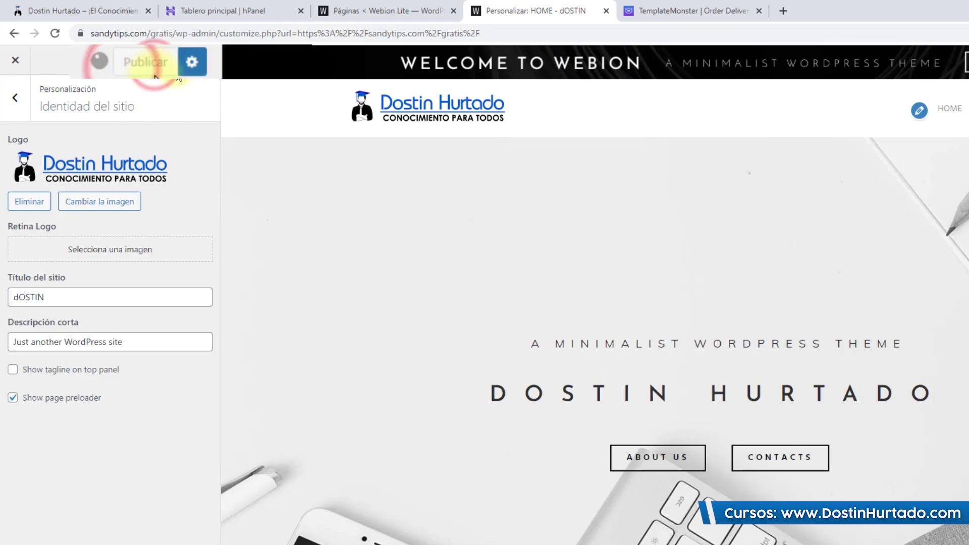
Step: Open the live homepage in a new tab from the Pages admin screen
left_click(376, 10)
mouse_move(59, 65)
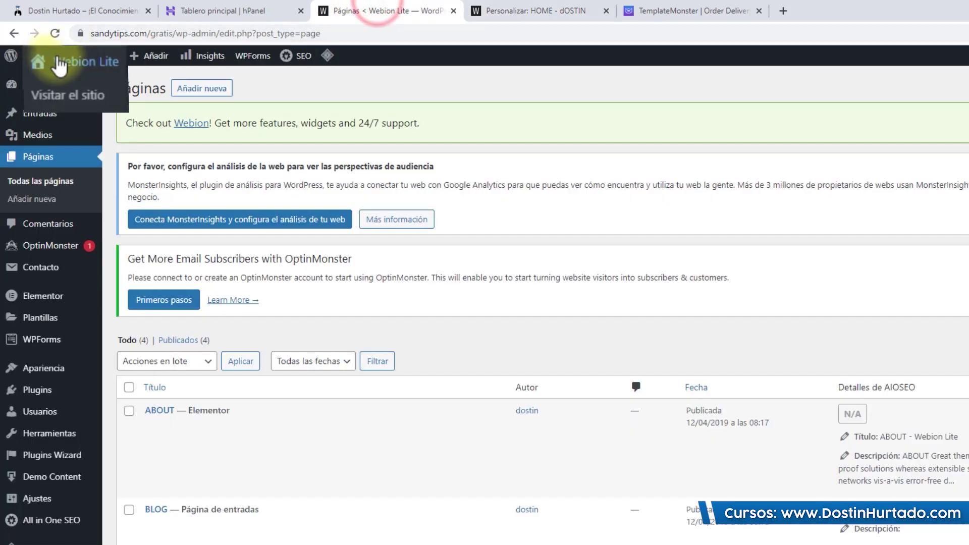
left_click(61, 96, "ctrl")
left_click(664, 10)
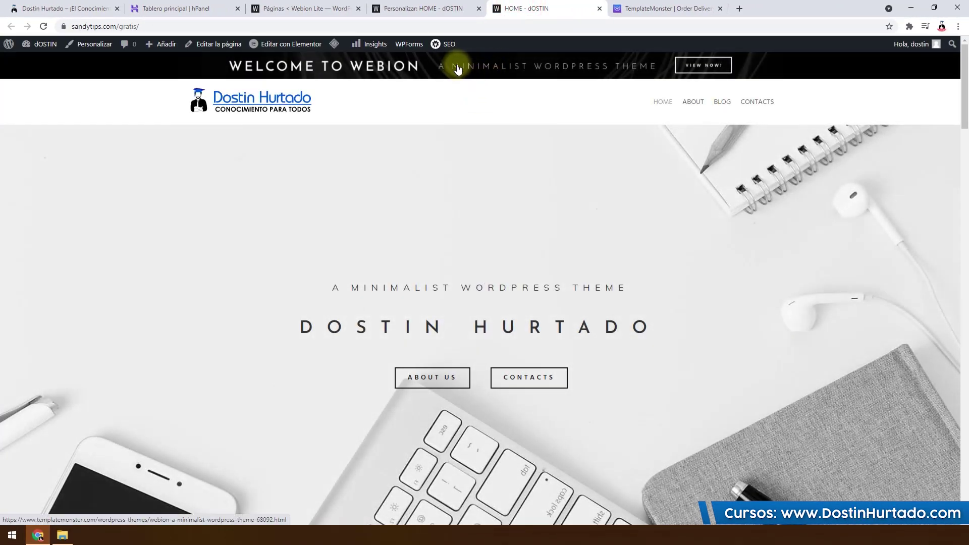
Step: Inspect the theme banner in DevTools and copy its monst2-link class name
right_click(457, 68)
left_click(470, 345)
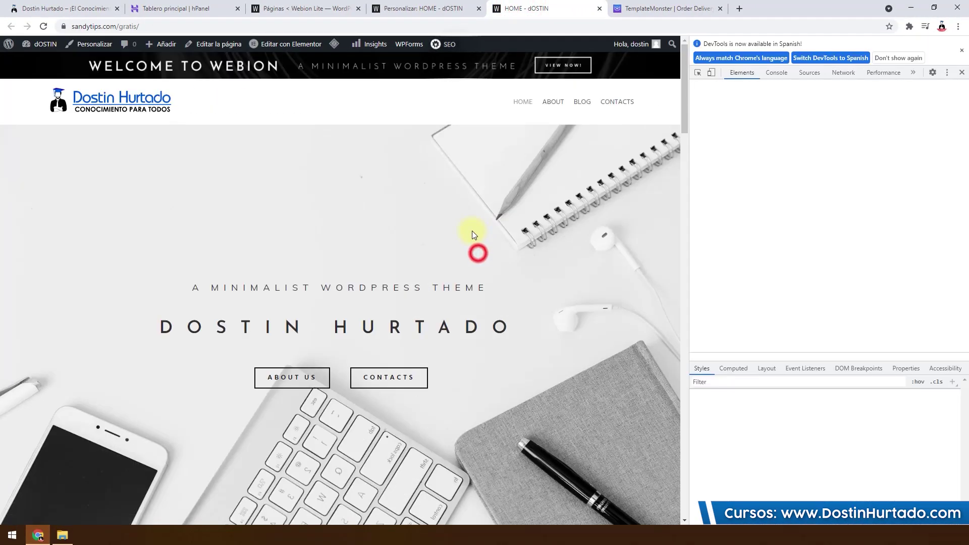
left_click(734, 195)
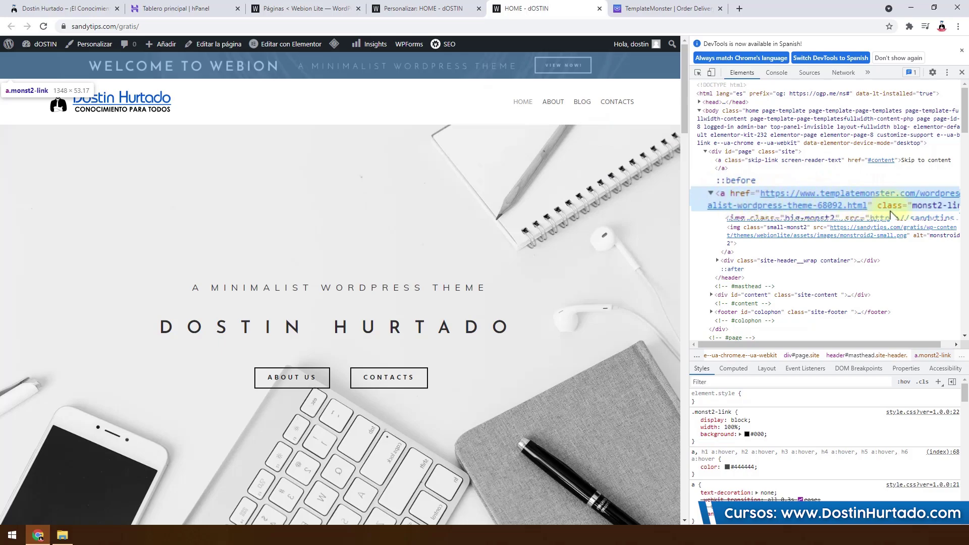
double_click(931, 206)
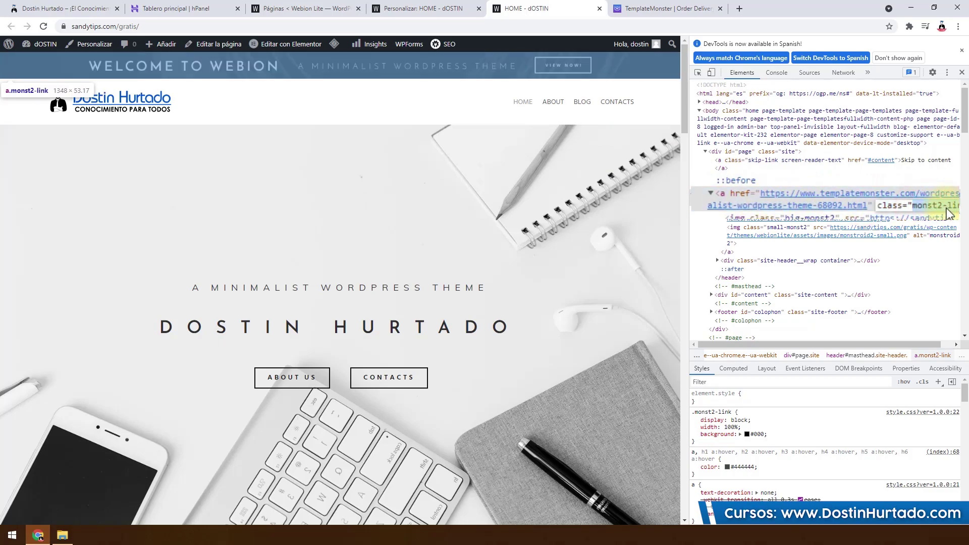
right_click(876, 203)
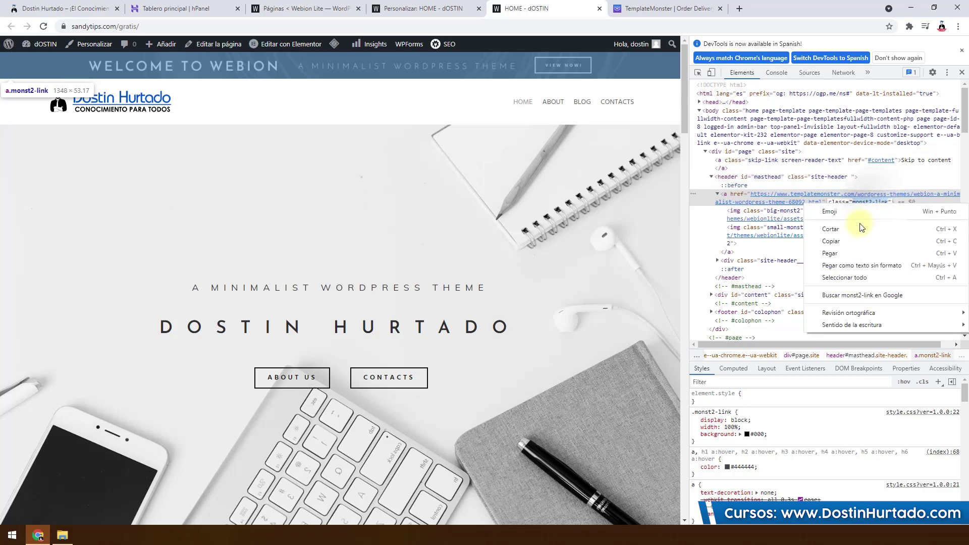
left_click(849, 242)
left_click(444, 9)
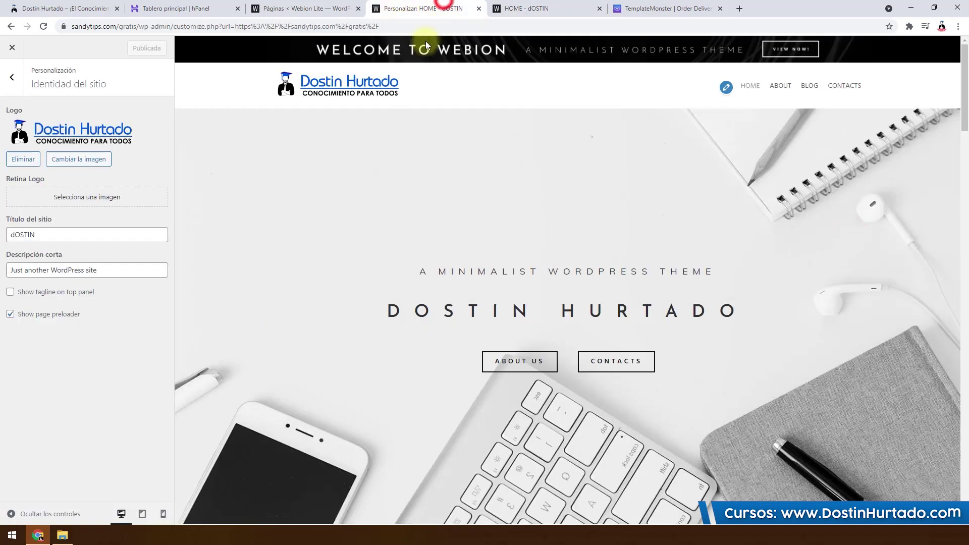
left_click(20, 76)
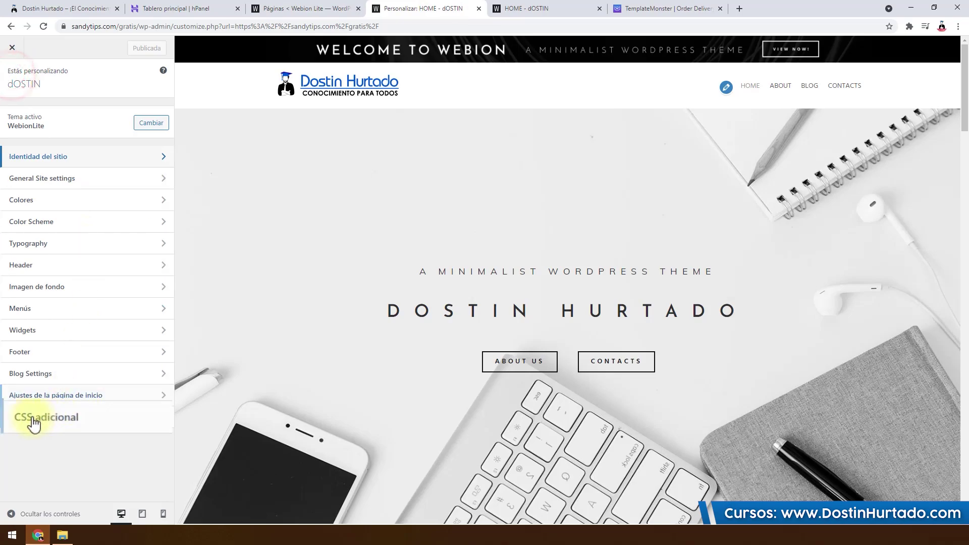
Step: Open the Additional CSS panel and recheck the monst2-link class in DevTools
left_click(75, 419)
left_click(48, 418)
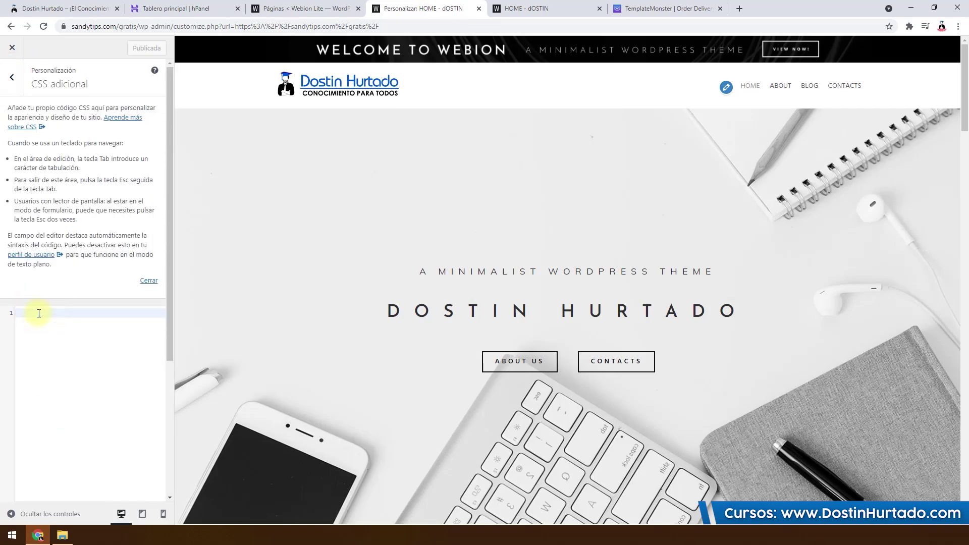
left_click(564, 4)
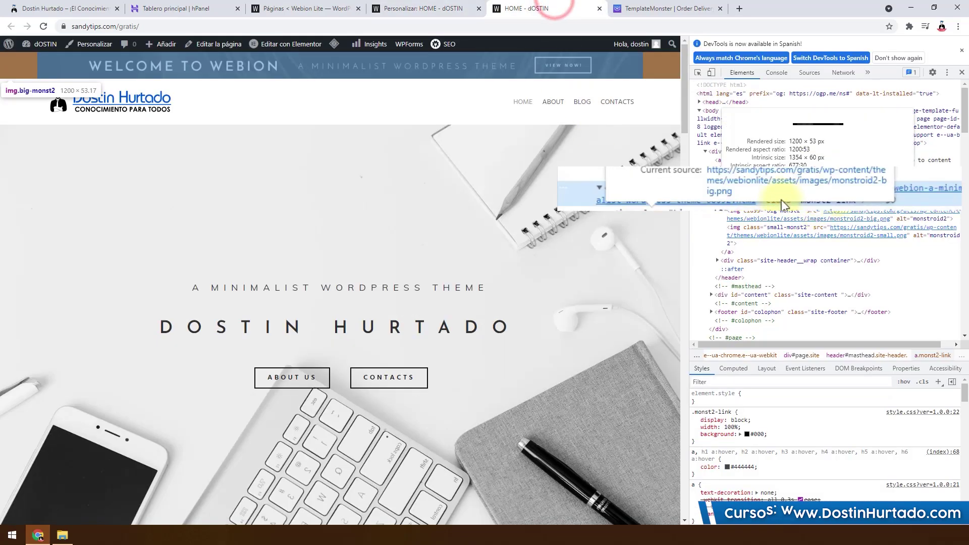
double_click(799, 202)
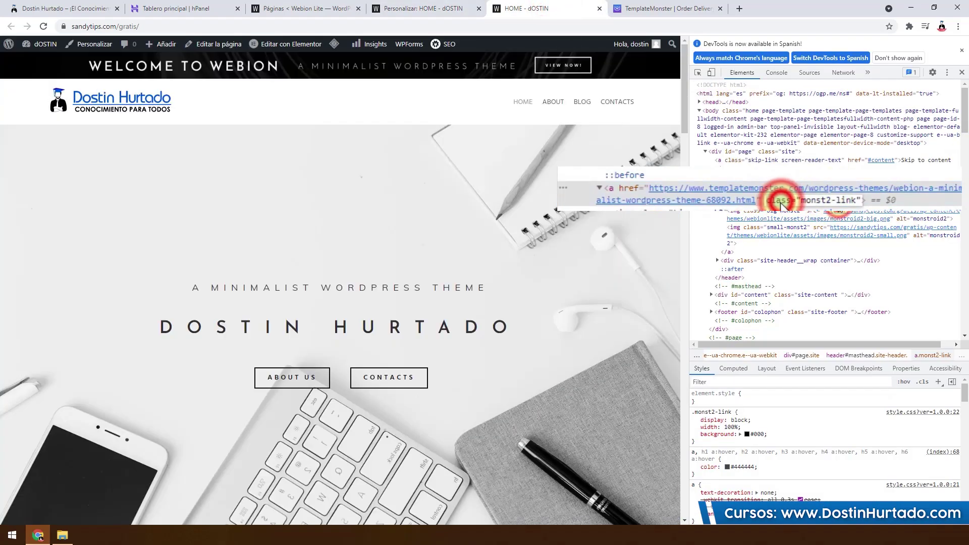
left_click(429, 4)
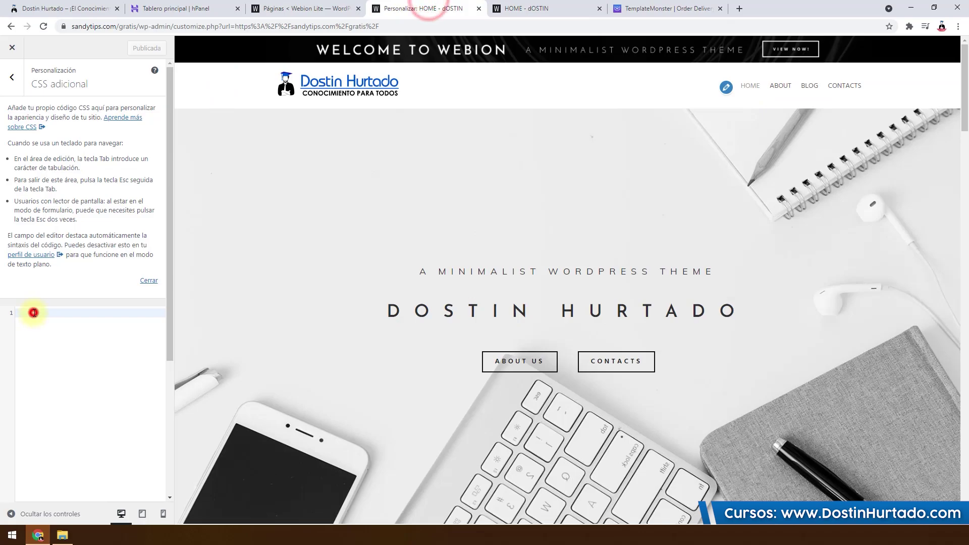
Step: Write the rule .monst2-link { display: none !important; } in the Additional CSS editor
left_click(34, 313)
type(".")
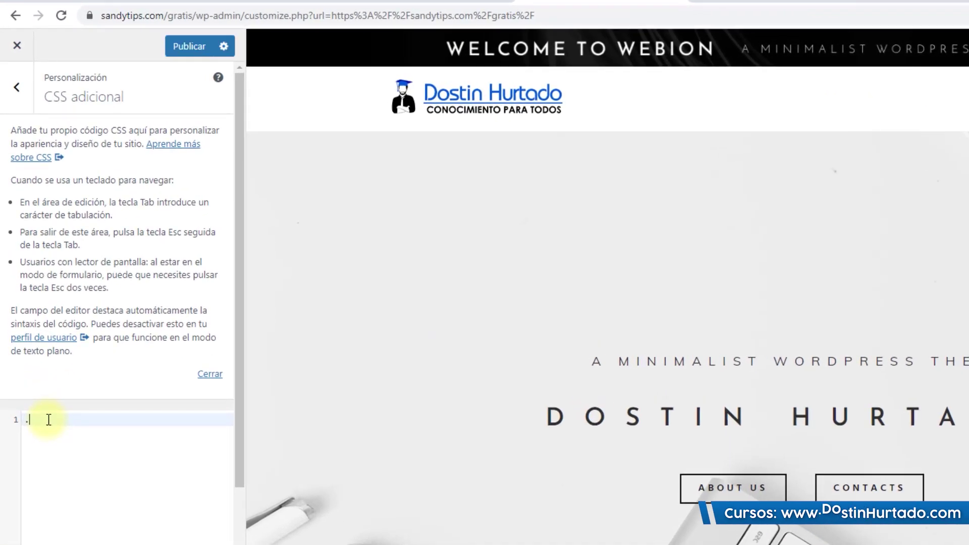
right_click(48, 419)
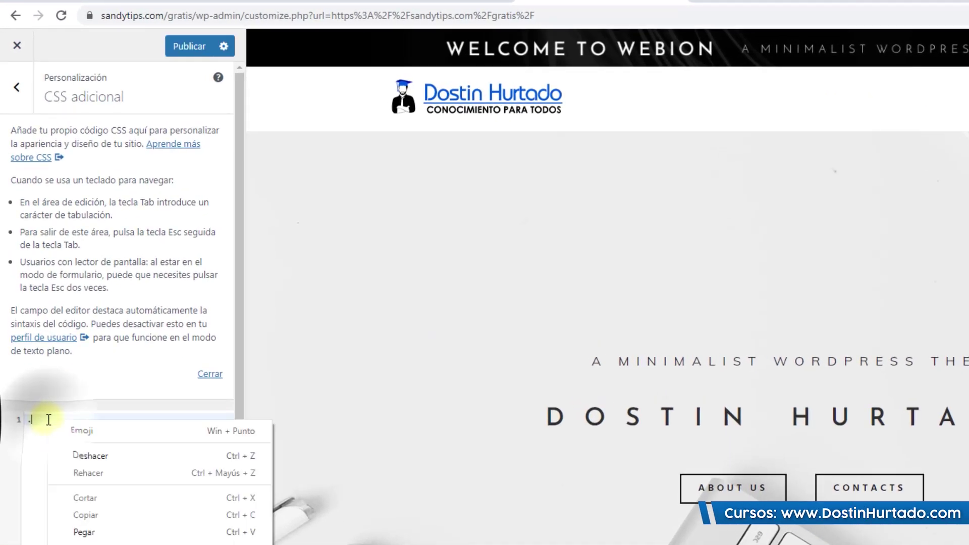
left_click(96, 531)
type("{")
key("Return")
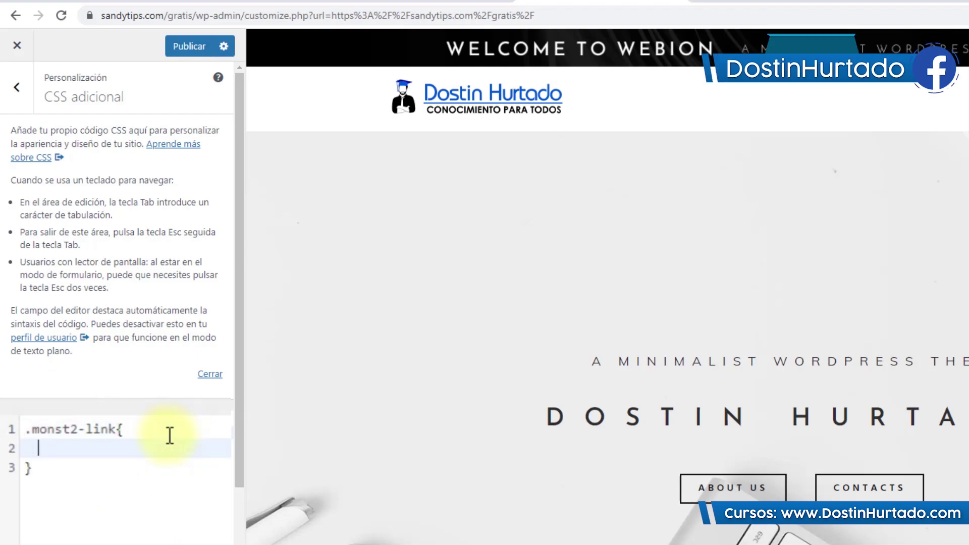
type("DISPLAY")
key("ctrl+shift+Left")
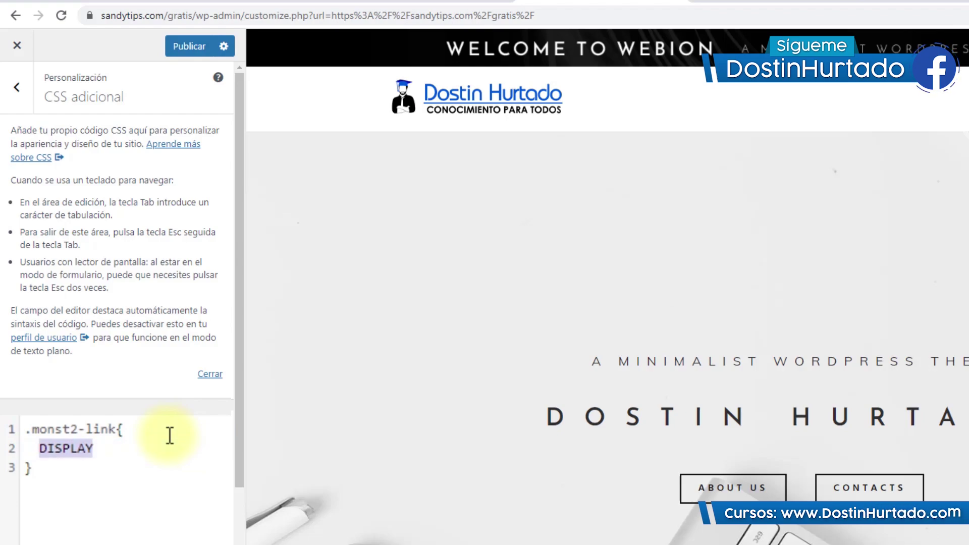
type("display")
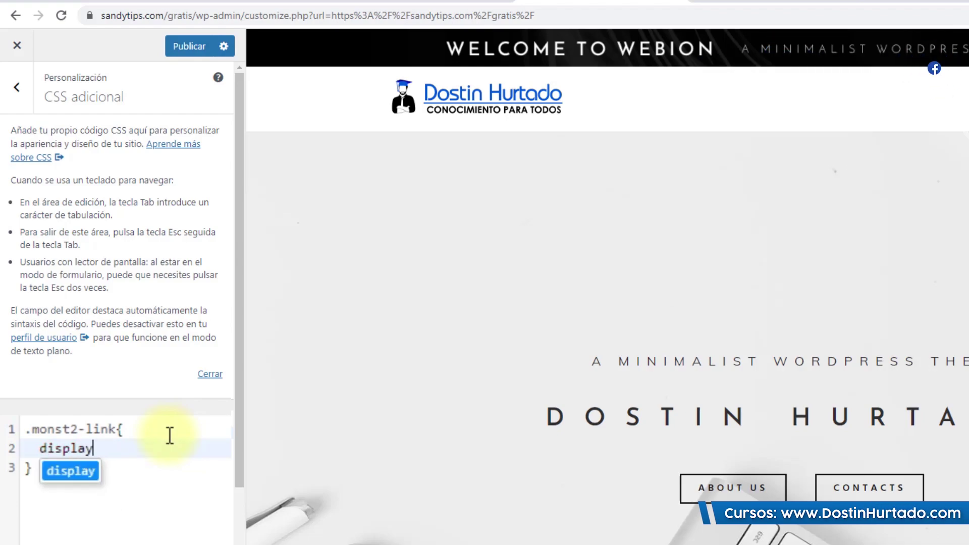
type(": none")
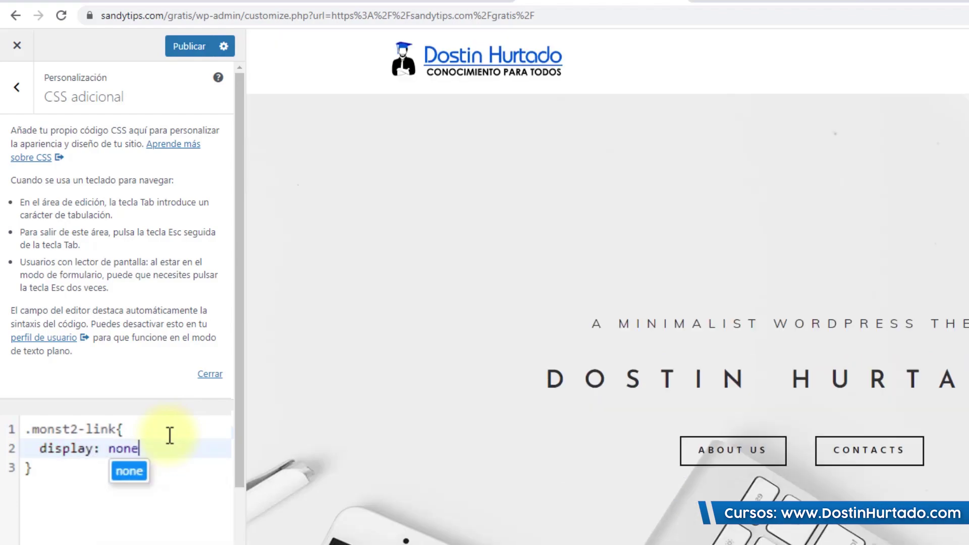
type(" !")
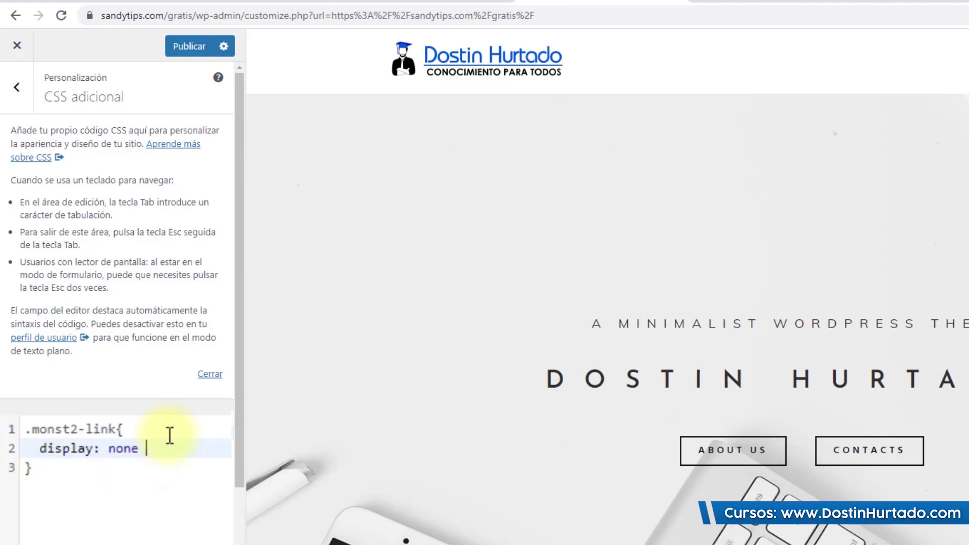
type("important;")
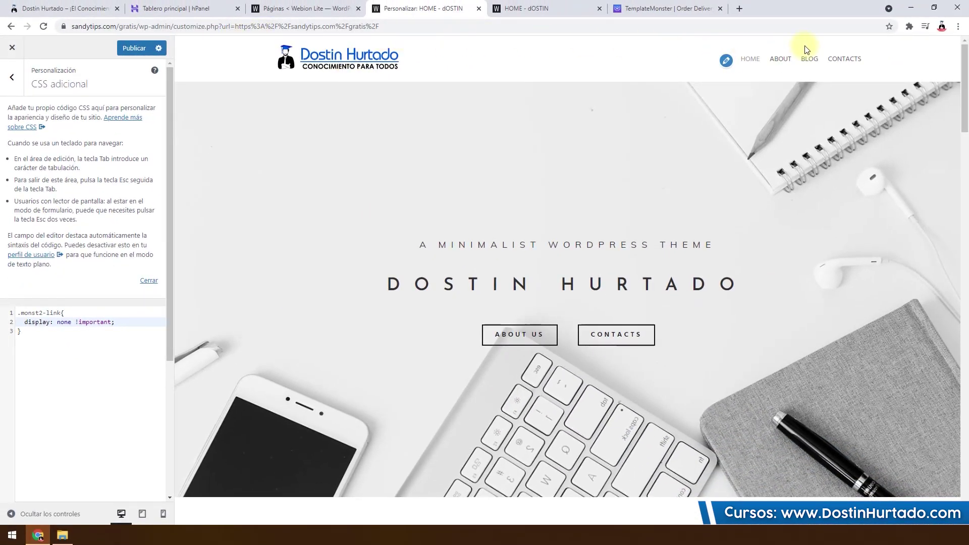
left_click(104, 424)
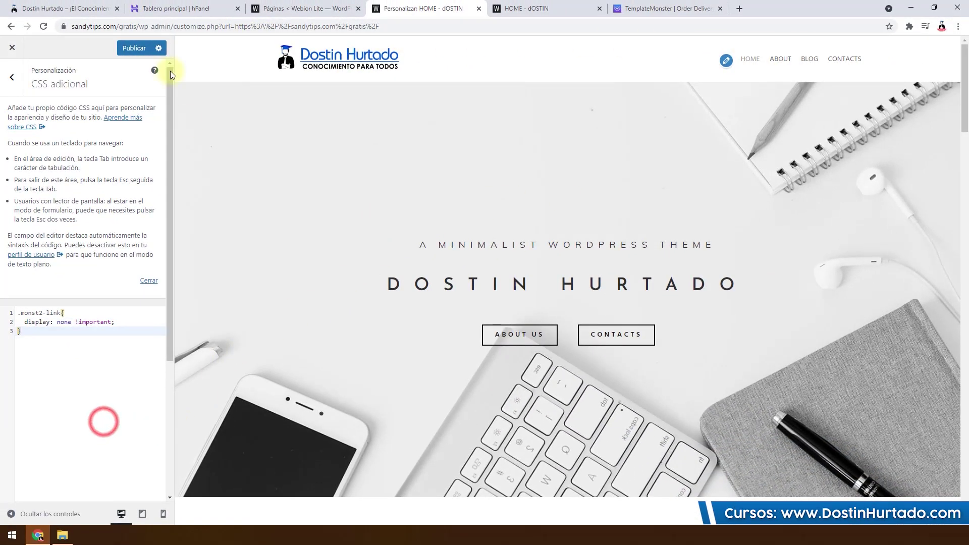
Step: Publish the additional CSS so the Webion banner disappears
left_click(132, 48)
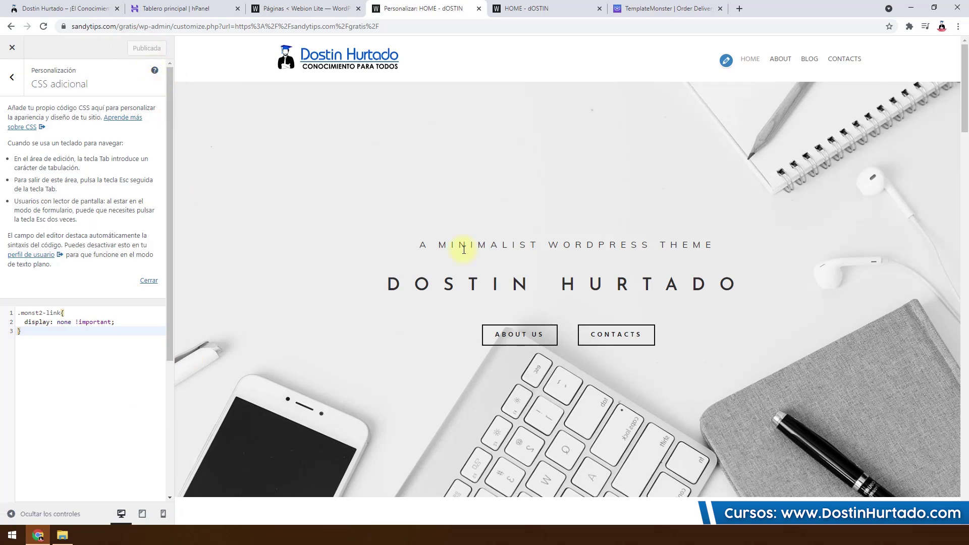
scroll(474, 269, "down", 2)
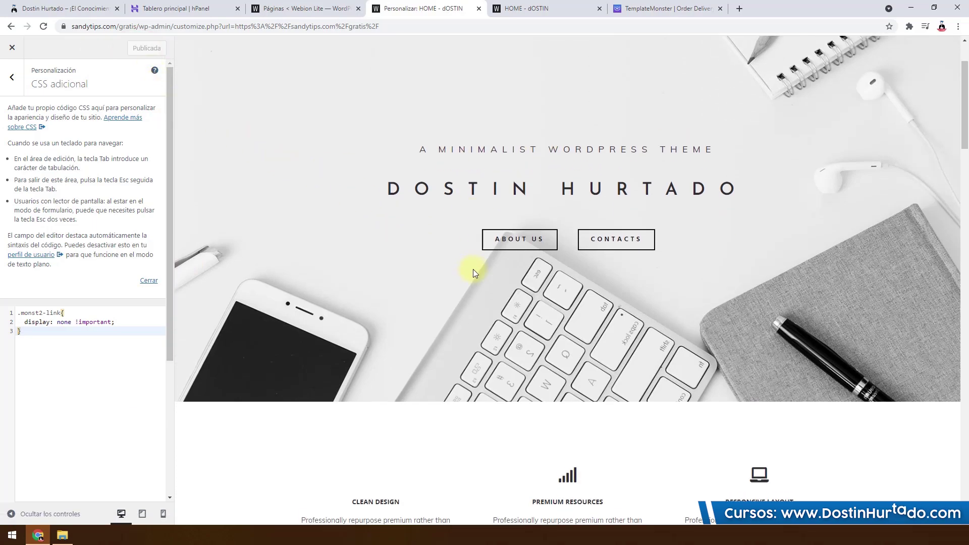
scroll(476, 272, "up", 2)
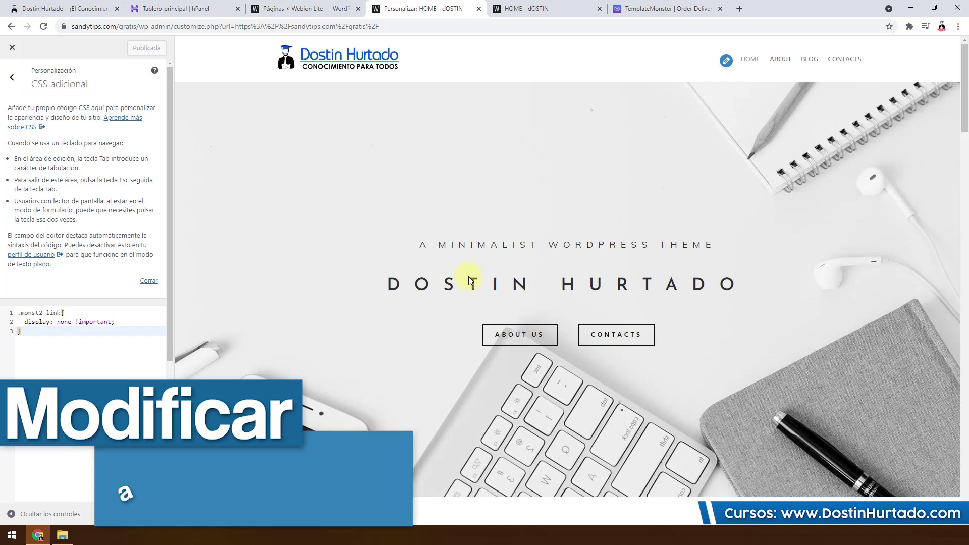